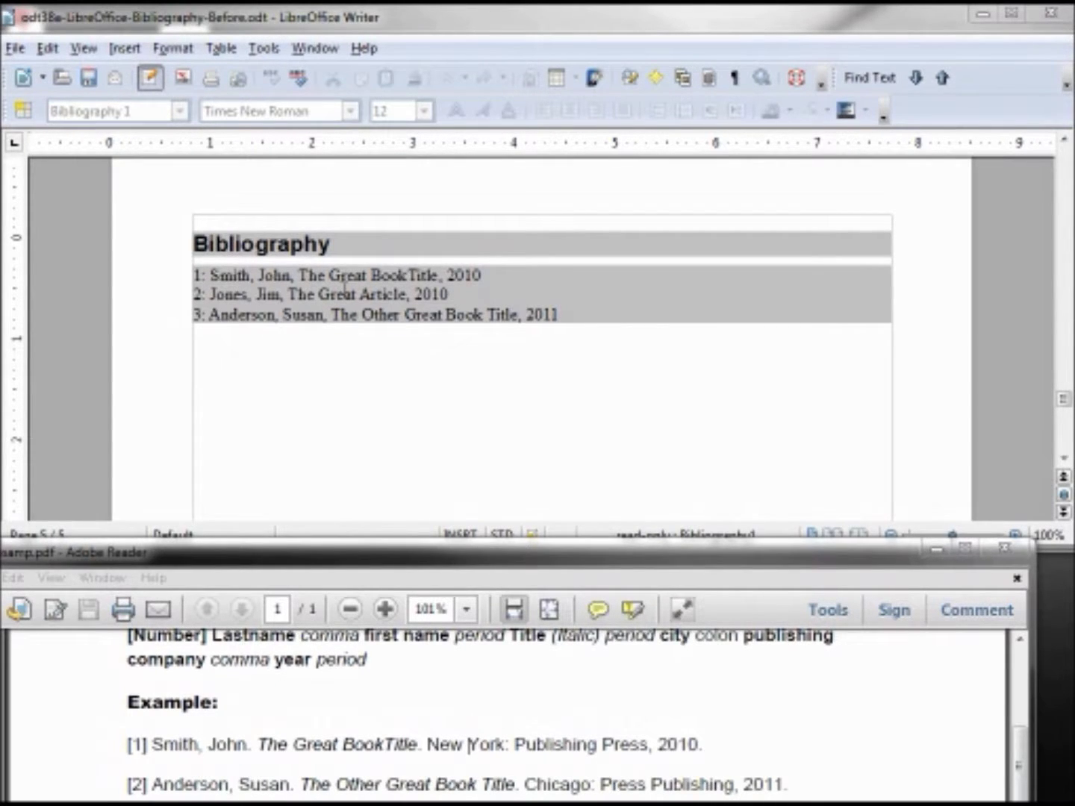
Open the context menu on the bibliography table
right_click(344, 288)
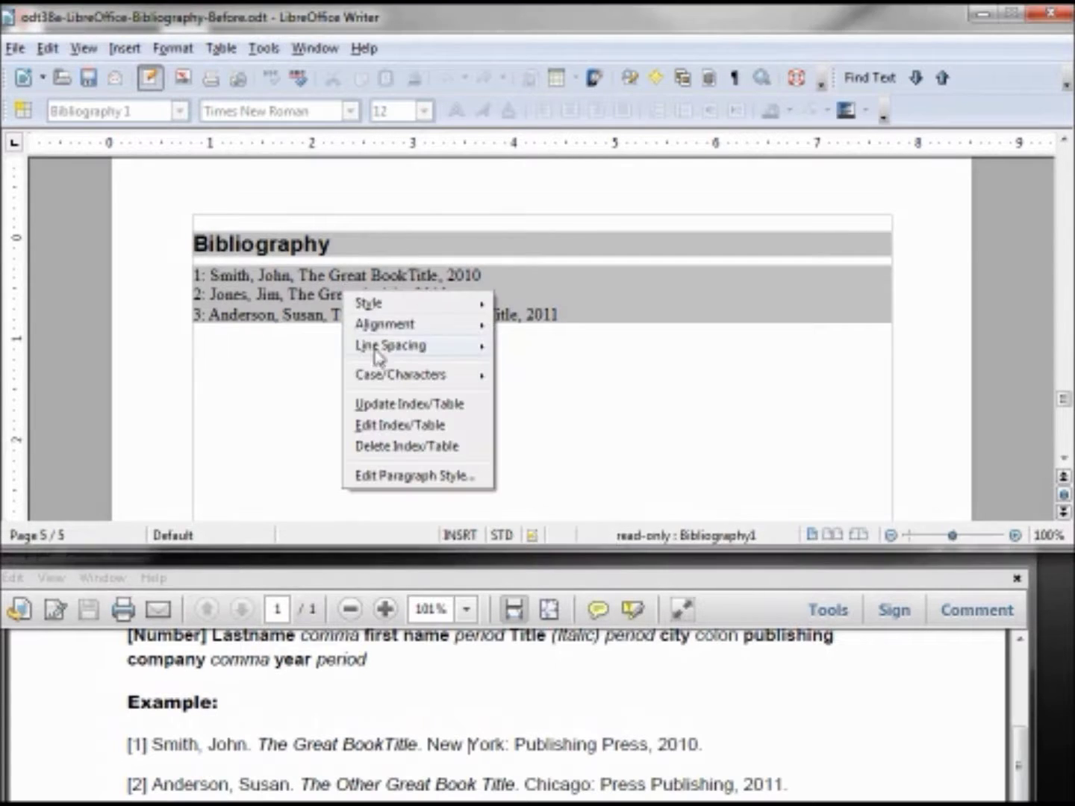
Open Edit Index/Table, move the dialog up, and select the Book entry type
left_click(414, 425)
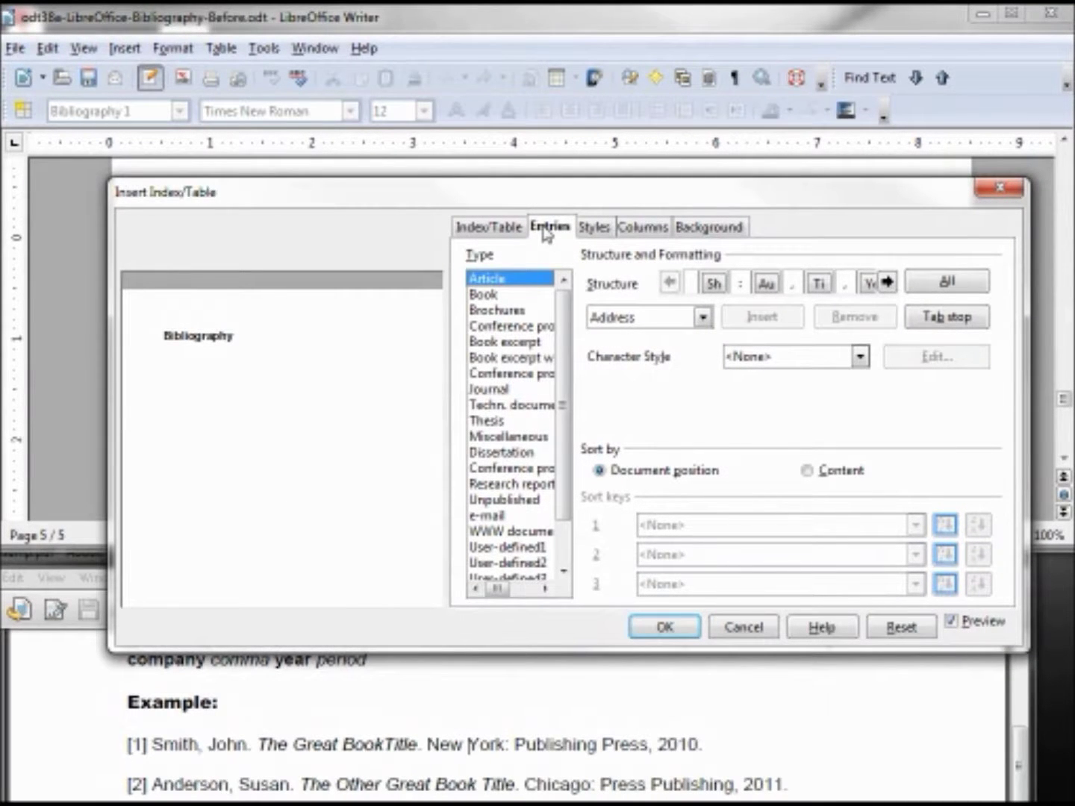
left_click_drag(594, 186, 585, 108)
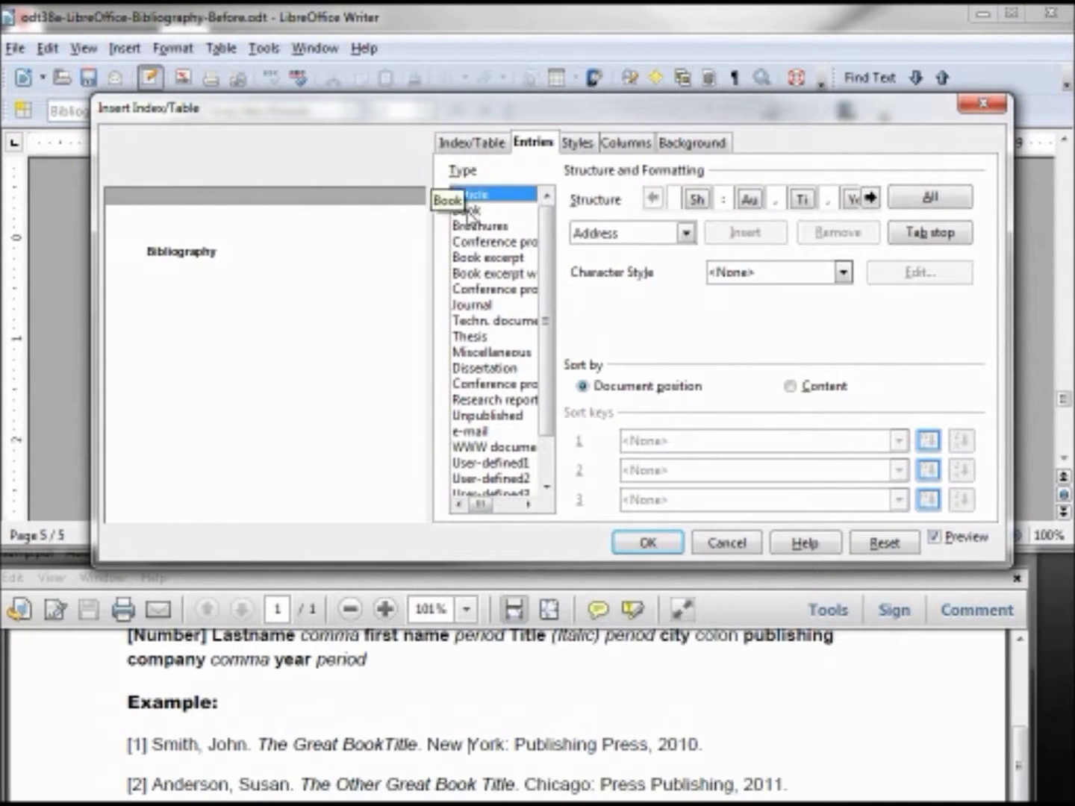
left_click(468, 212)
left_click(471, 225)
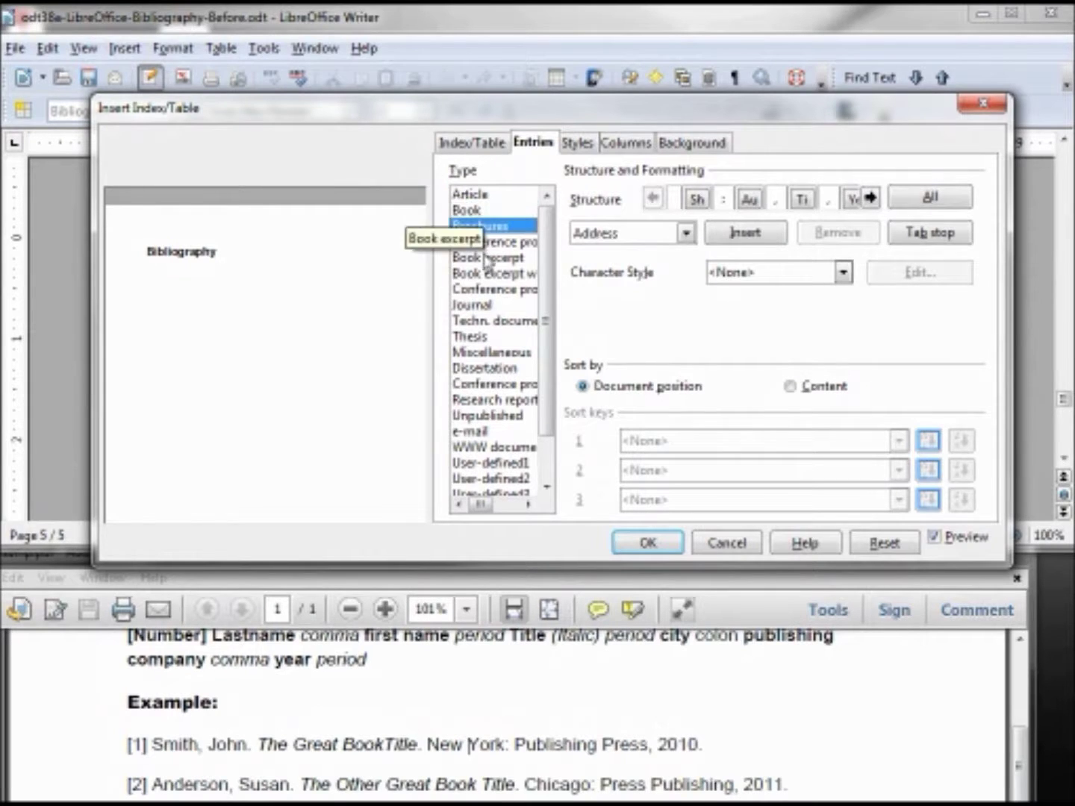
left_click(477, 211)
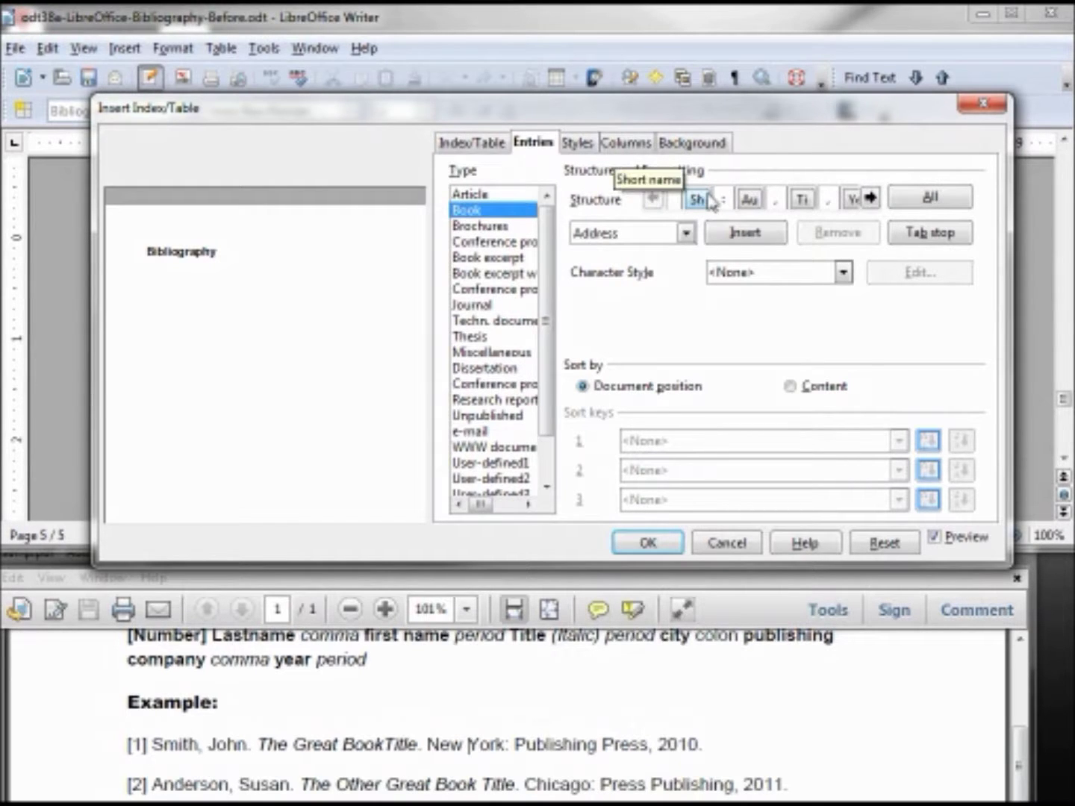
Wrap the Book short-name field in square brackets, removing the old separator
type("[")
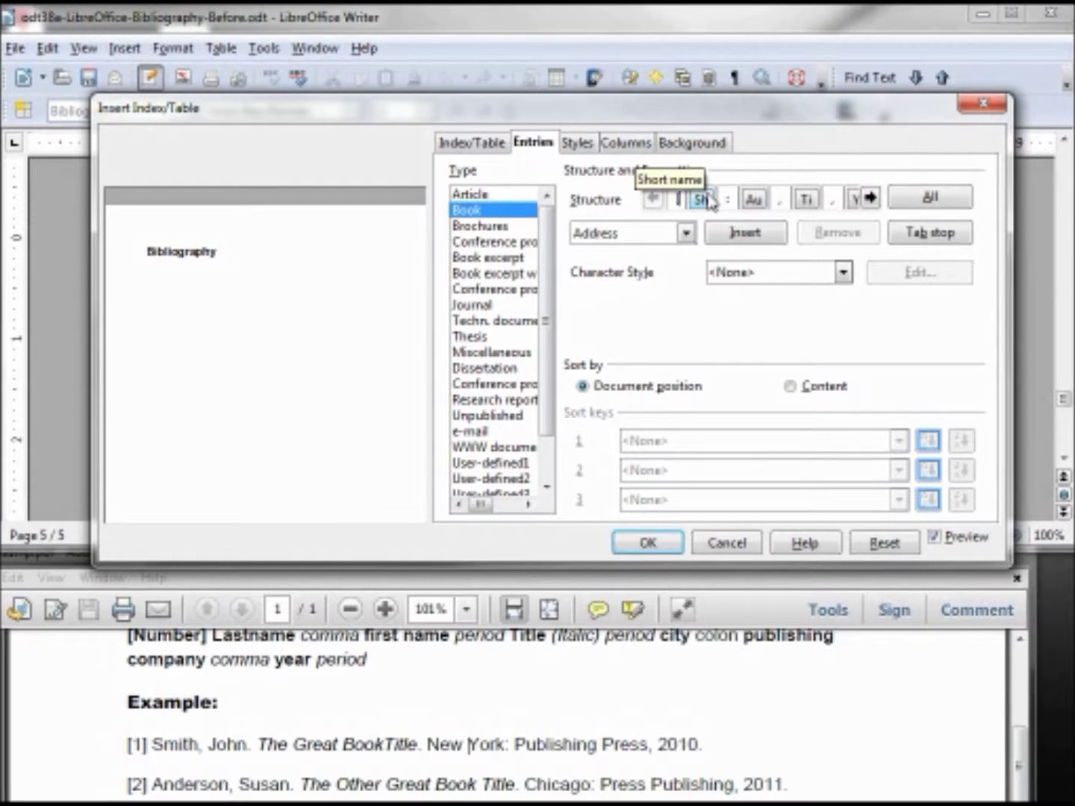
left_click(725, 198)
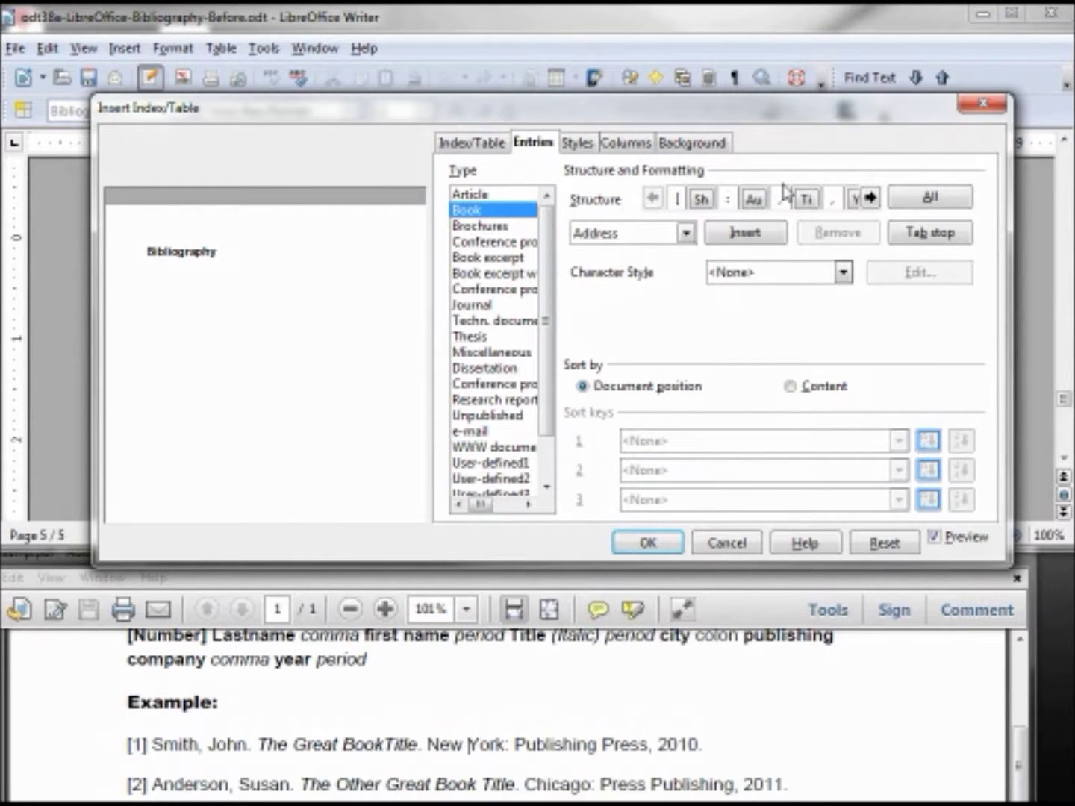
type("]")
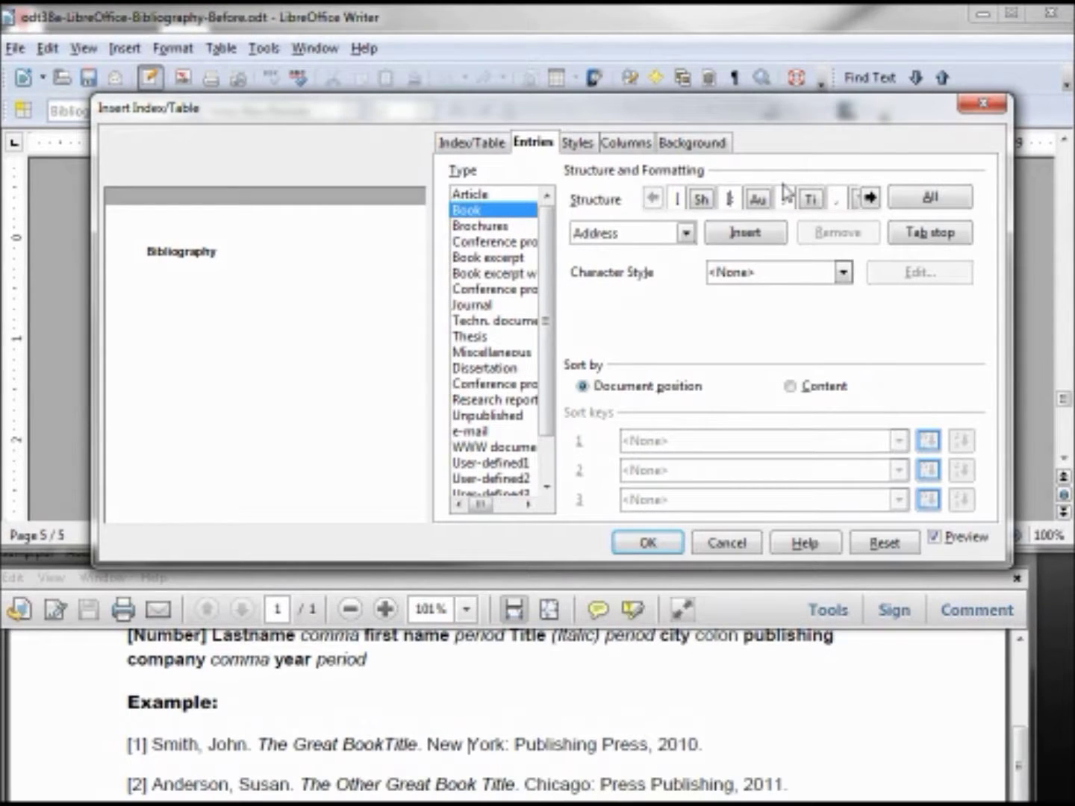
key("BackSpace")
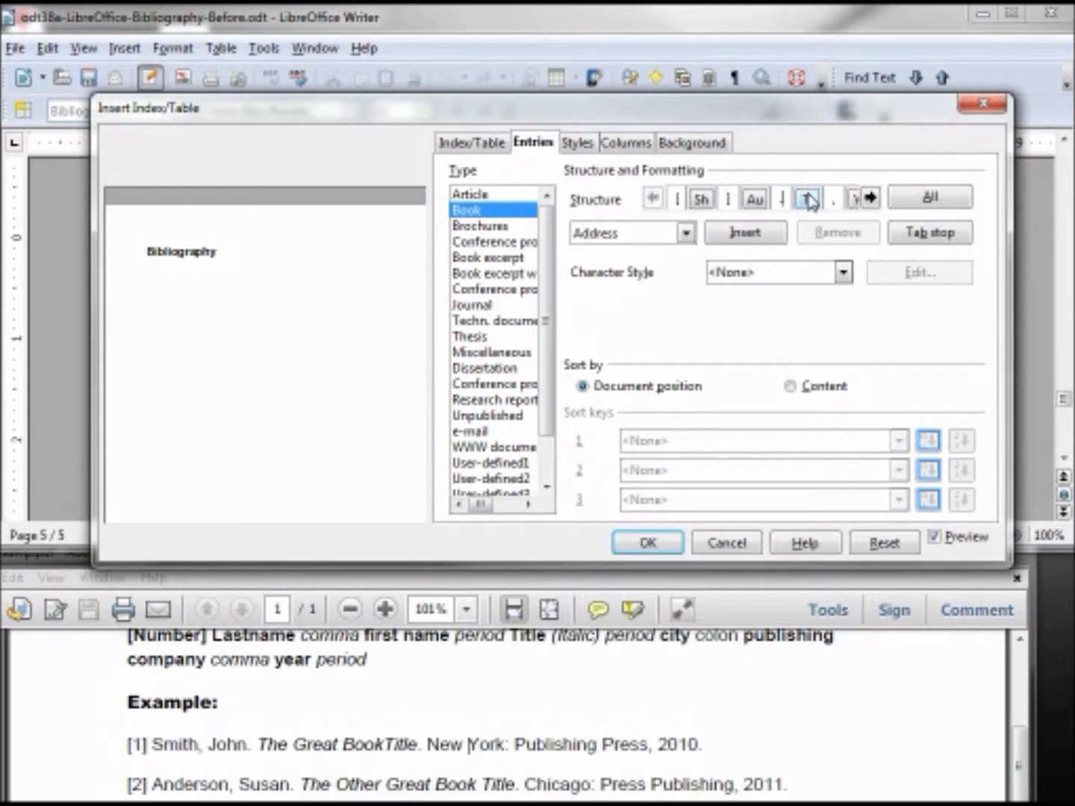
left_click(808, 202)
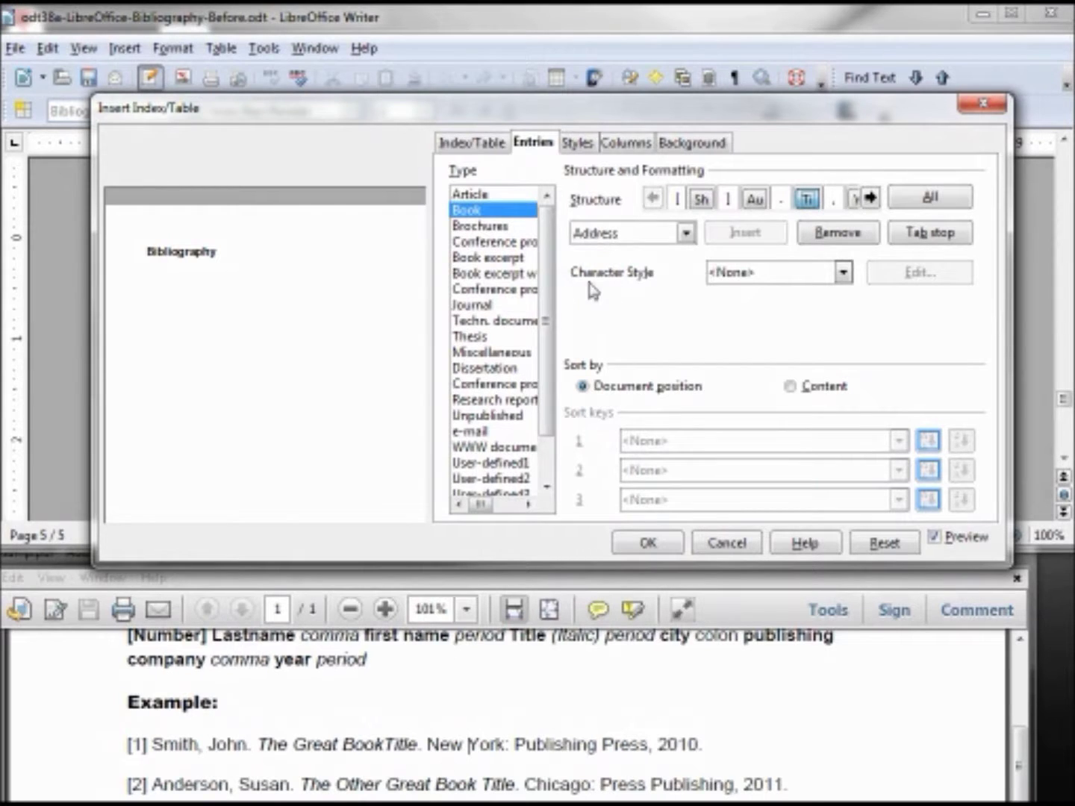
Apply the Emphasis character style to the Book title field
left_click(844, 273)
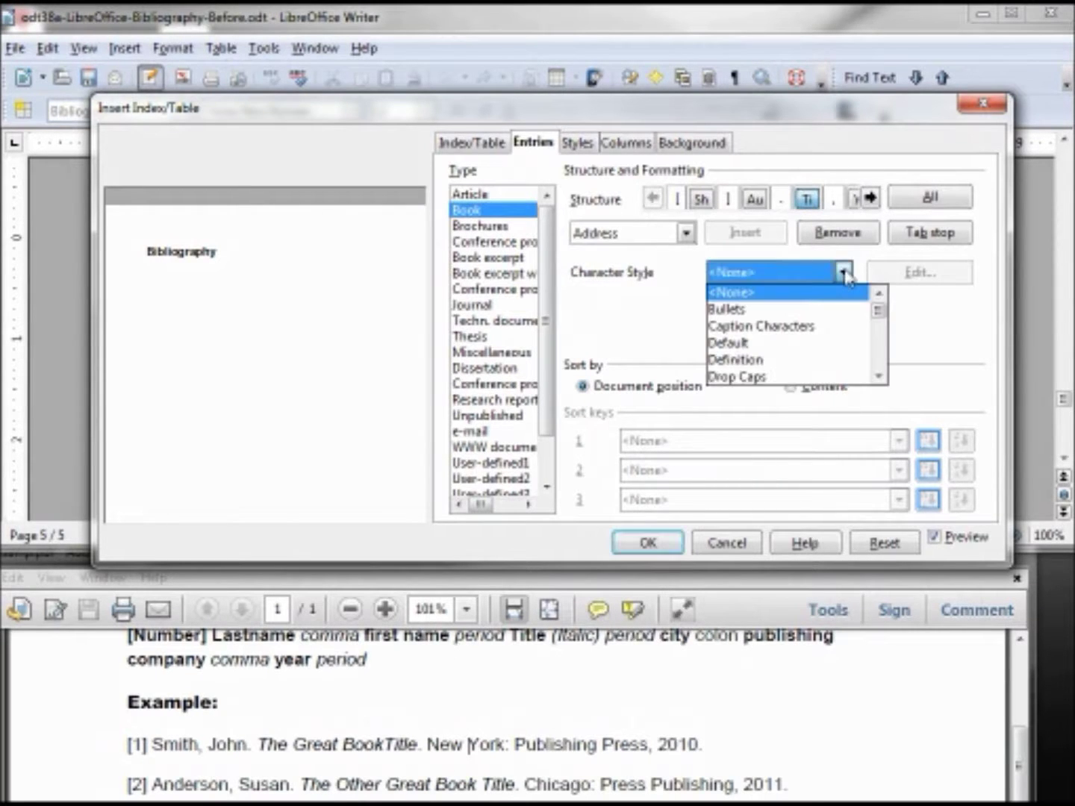
left_click_drag(884, 313, 884, 319)
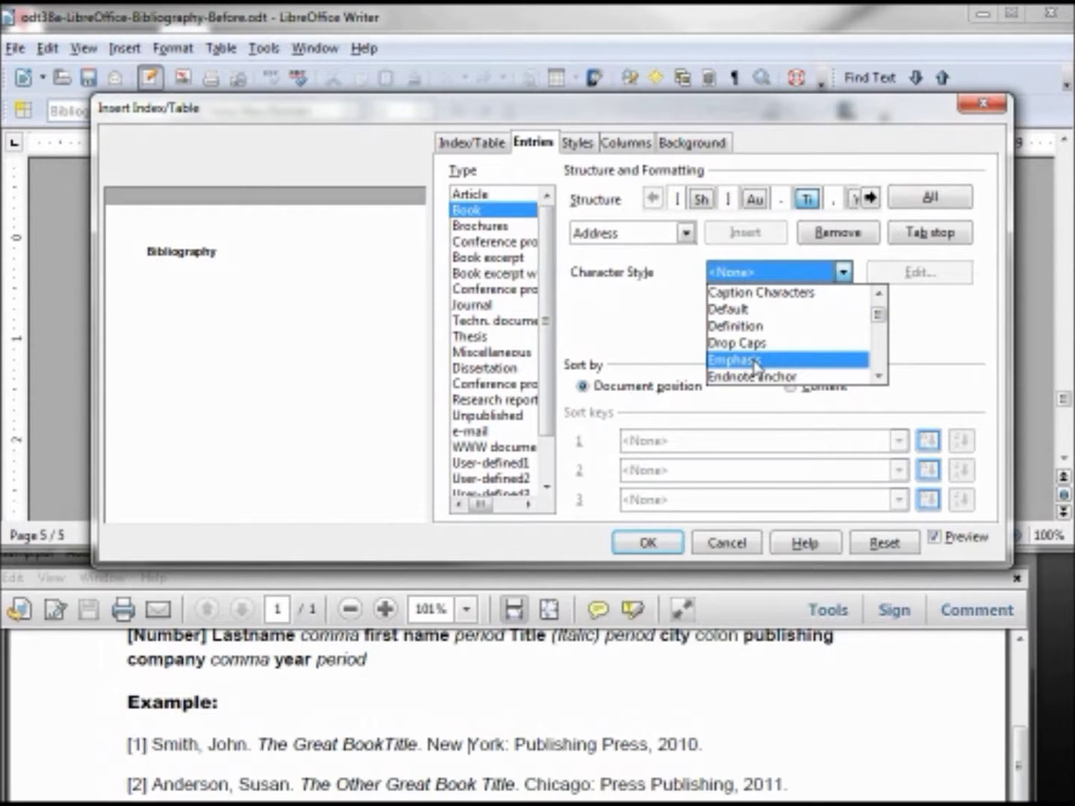
left_click(756, 365)
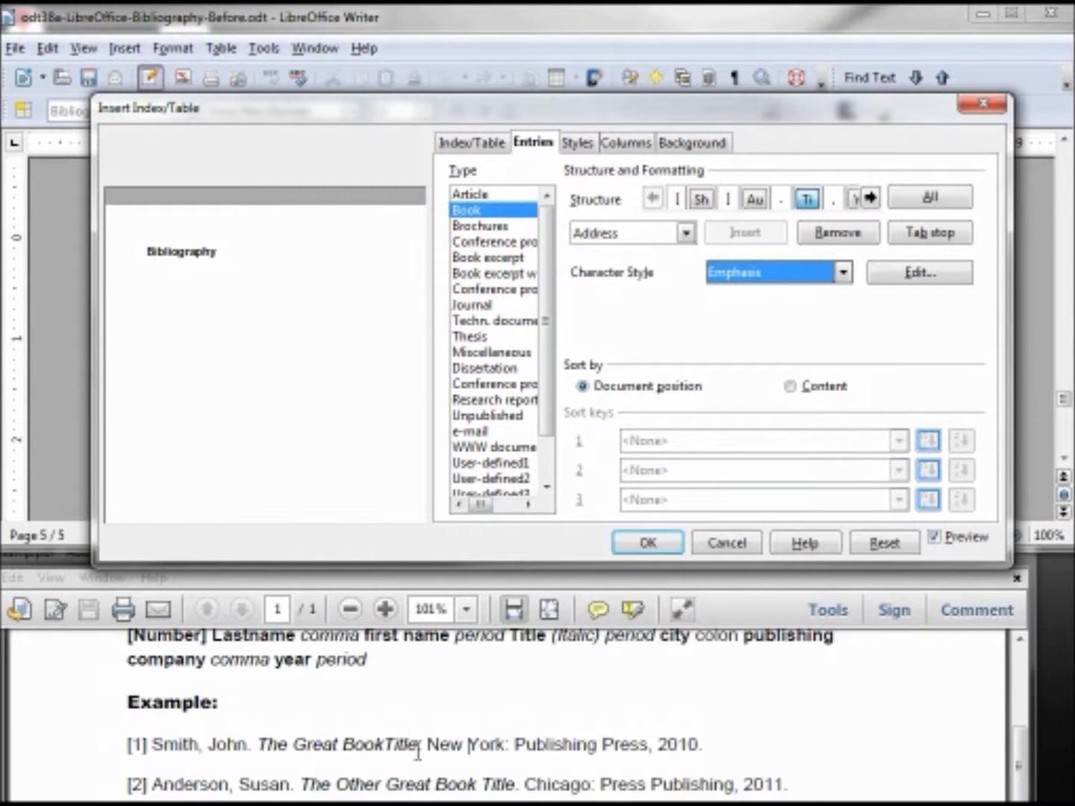
left_click(829, 196)
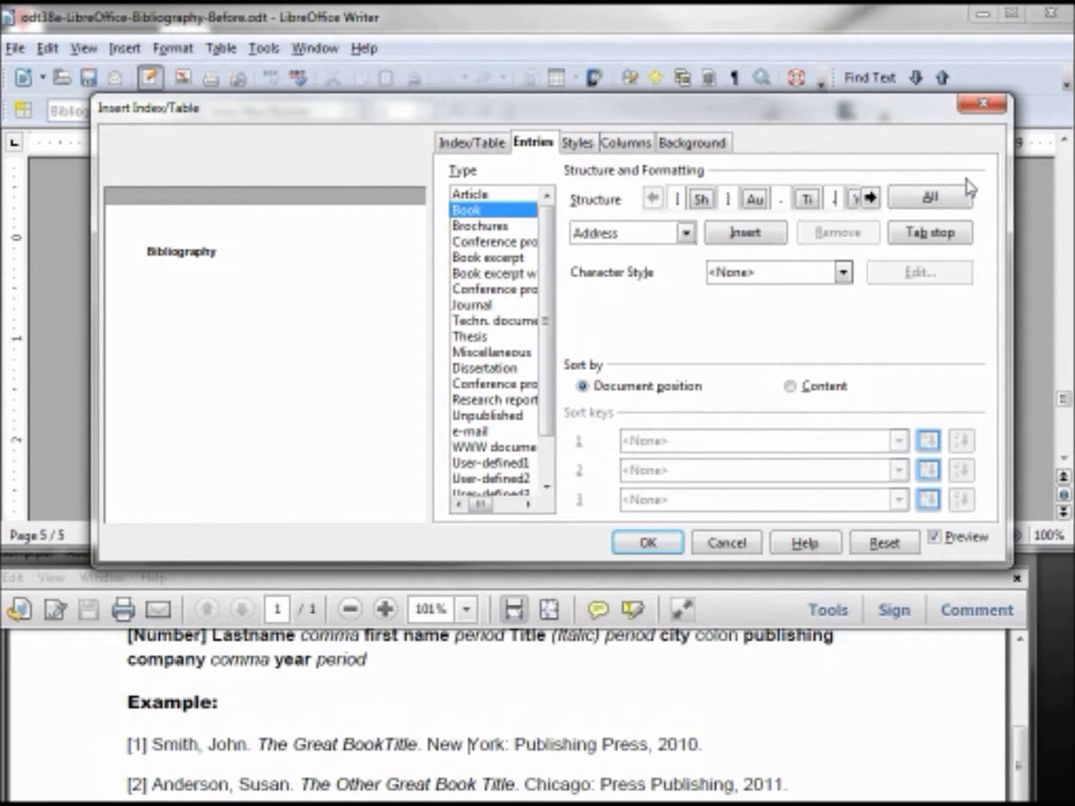
type(".")
Insert the Address field after the title in the Book entry layout
key("Left")
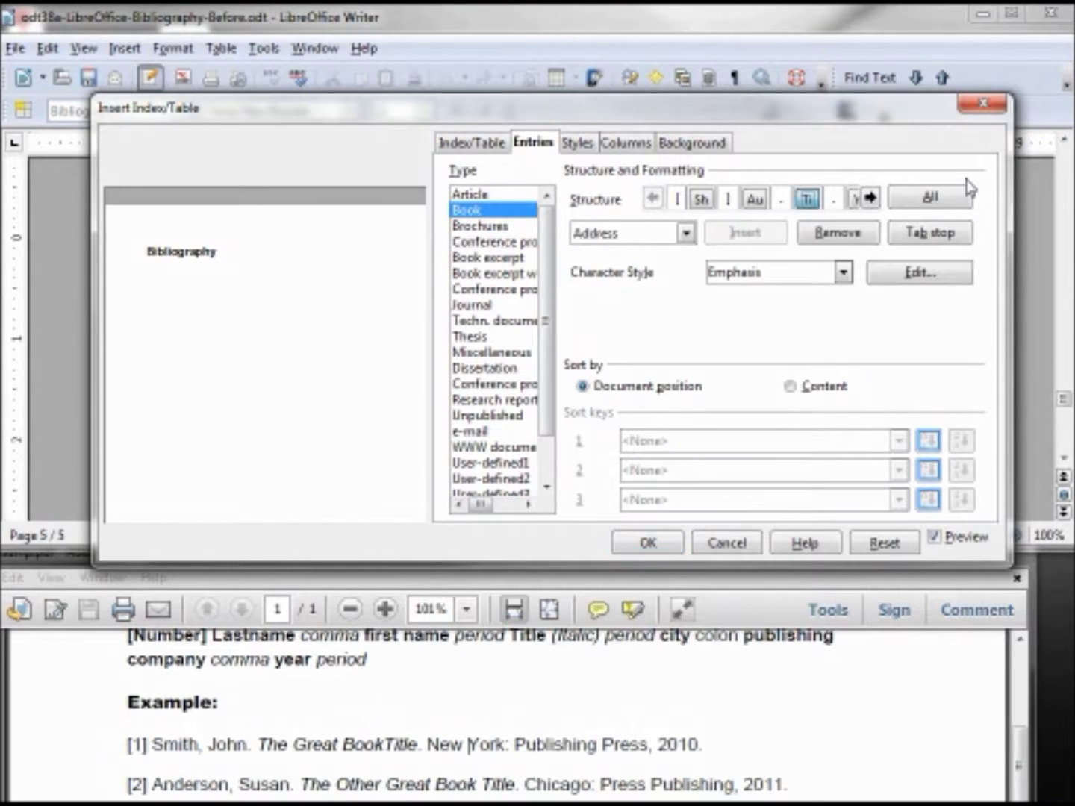
key("Right")
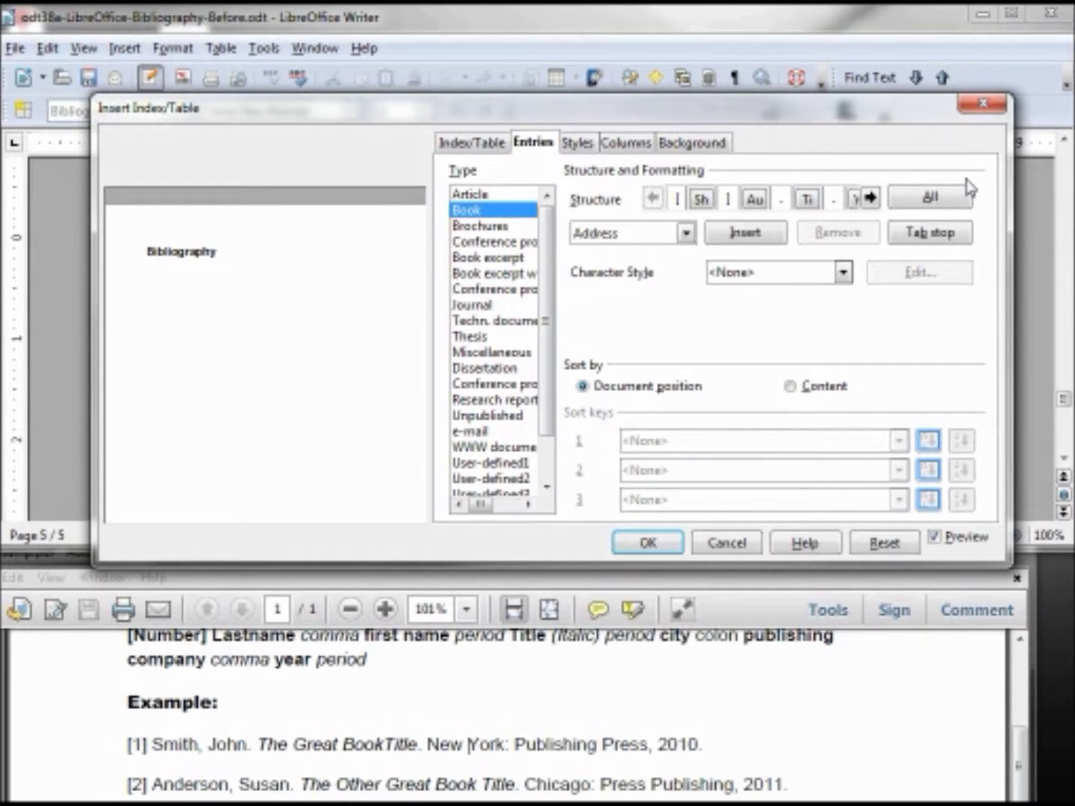
key("Right")
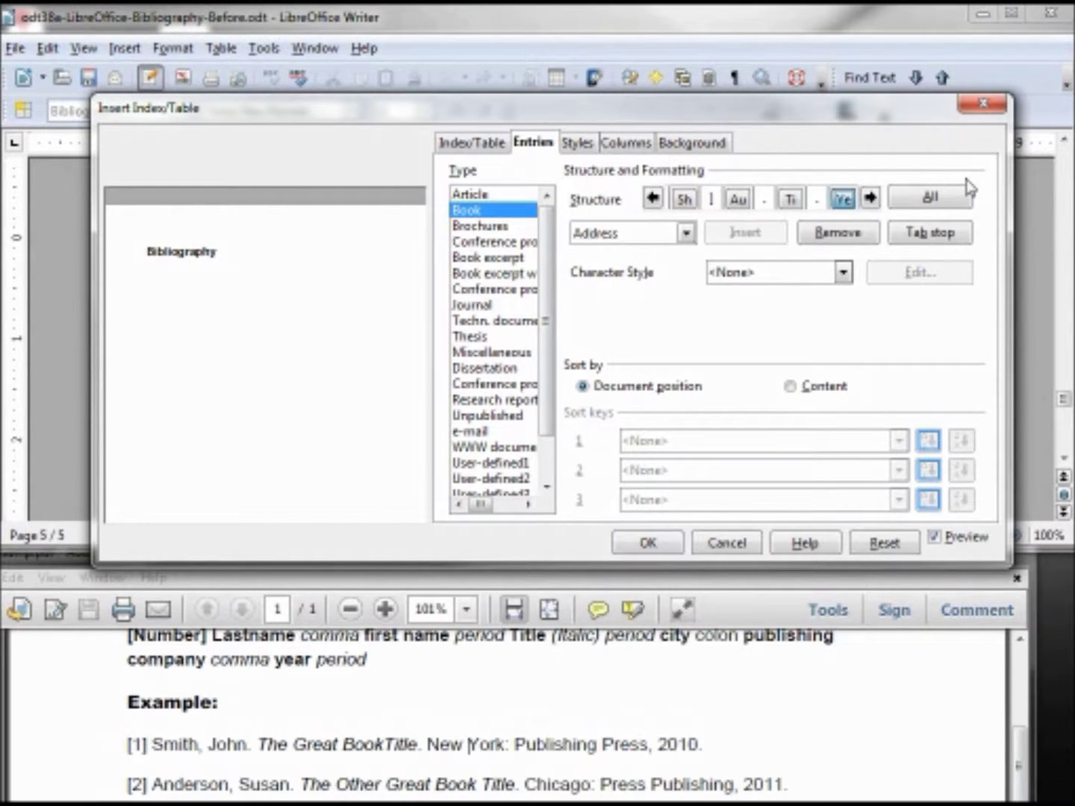
key("Left")
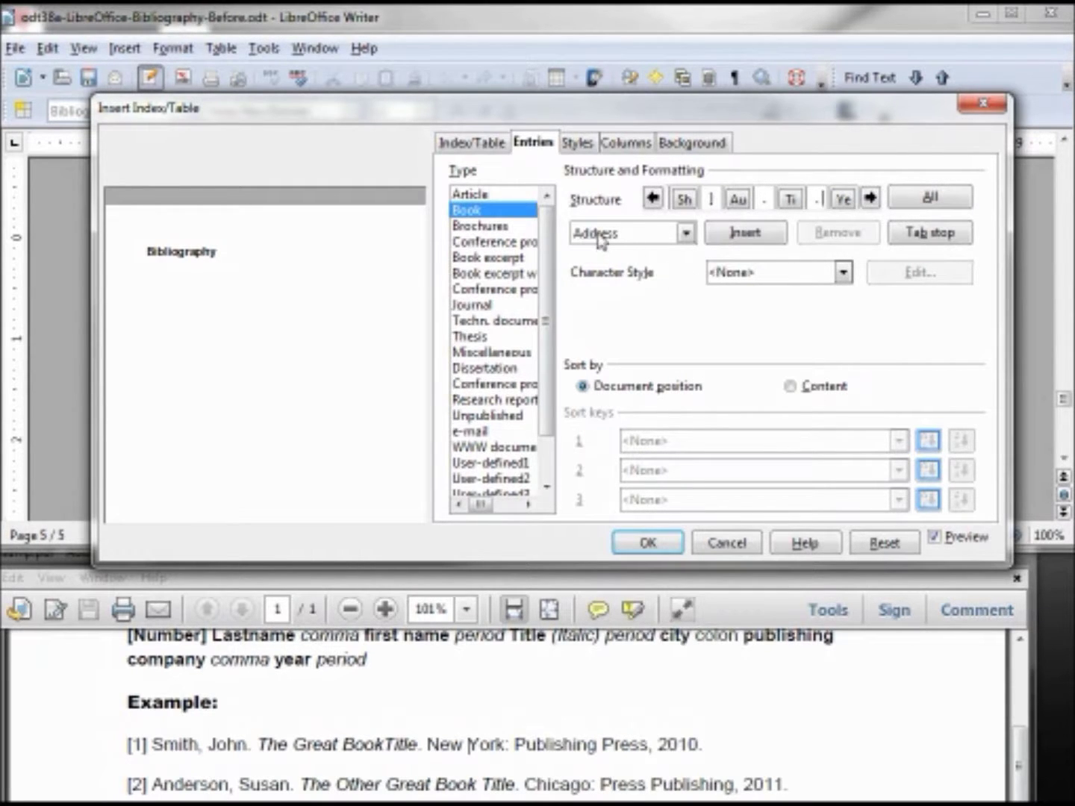
left_click(686, 233)
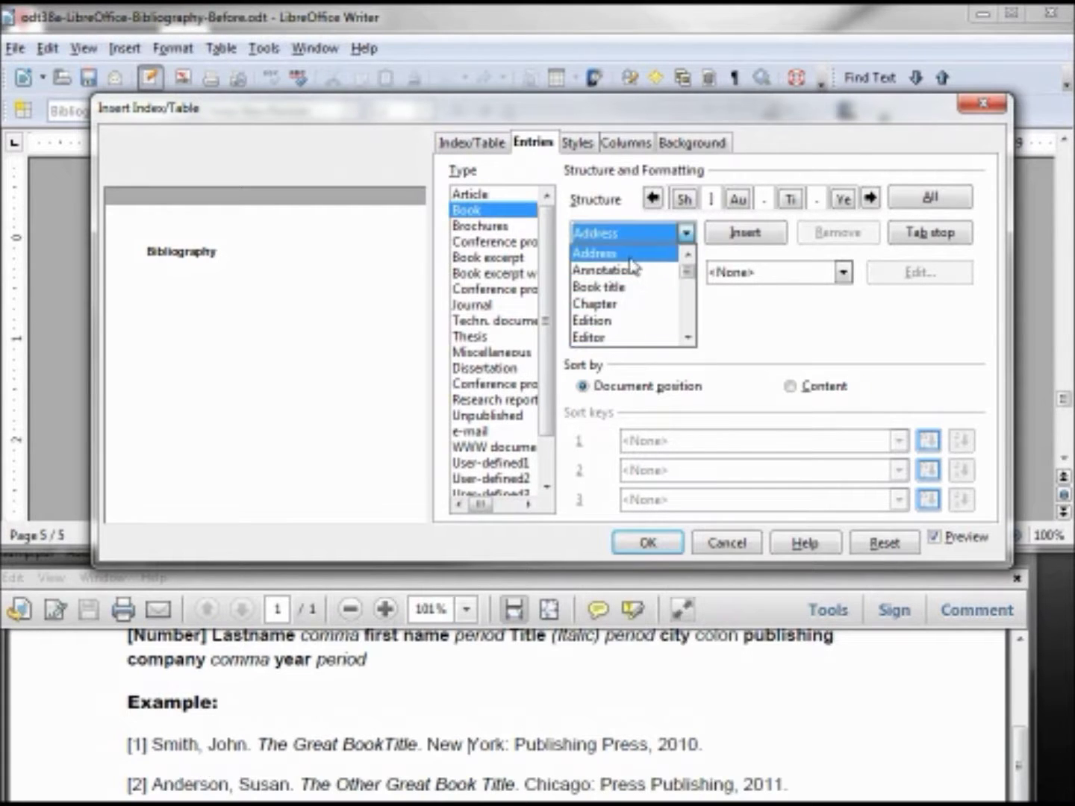
left_click(631, 254)
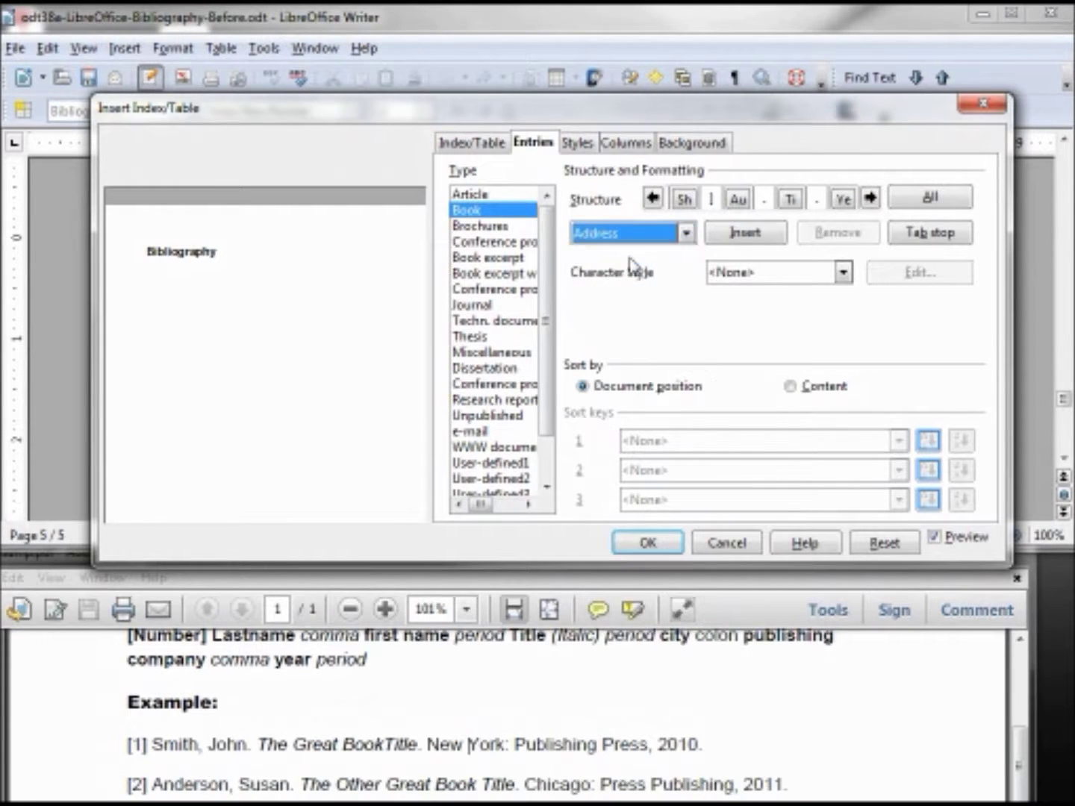
left_click(747, 235)
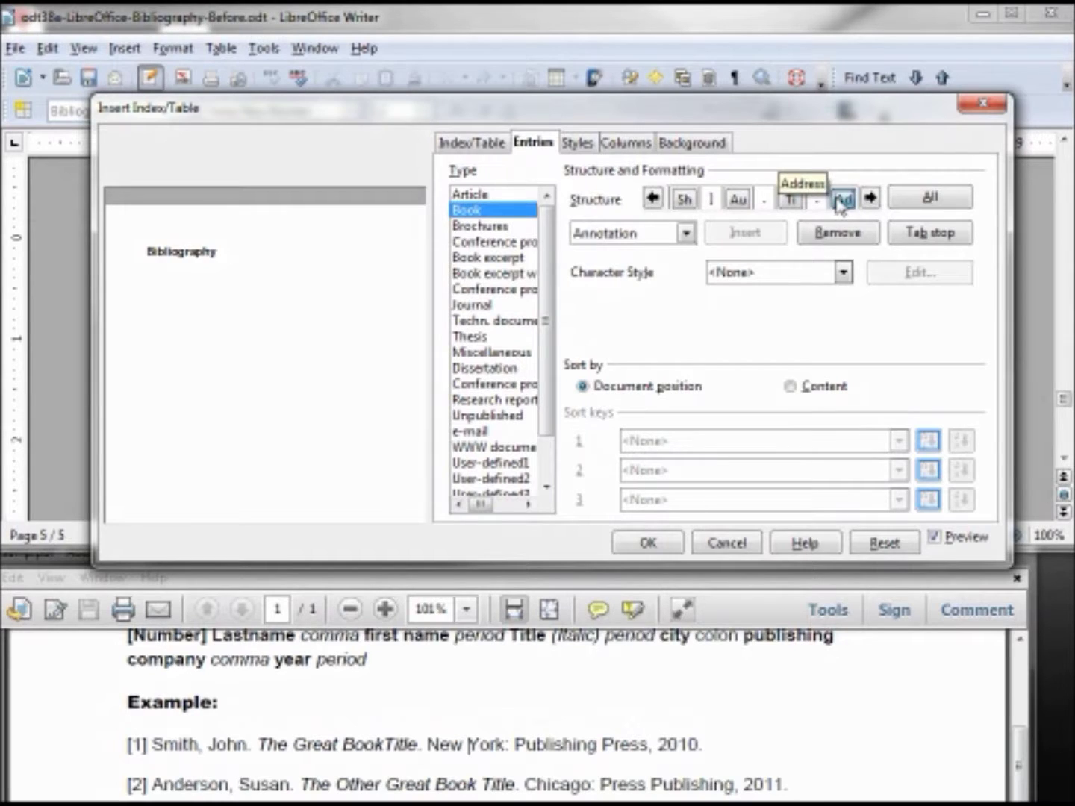
left_click(842, 202)
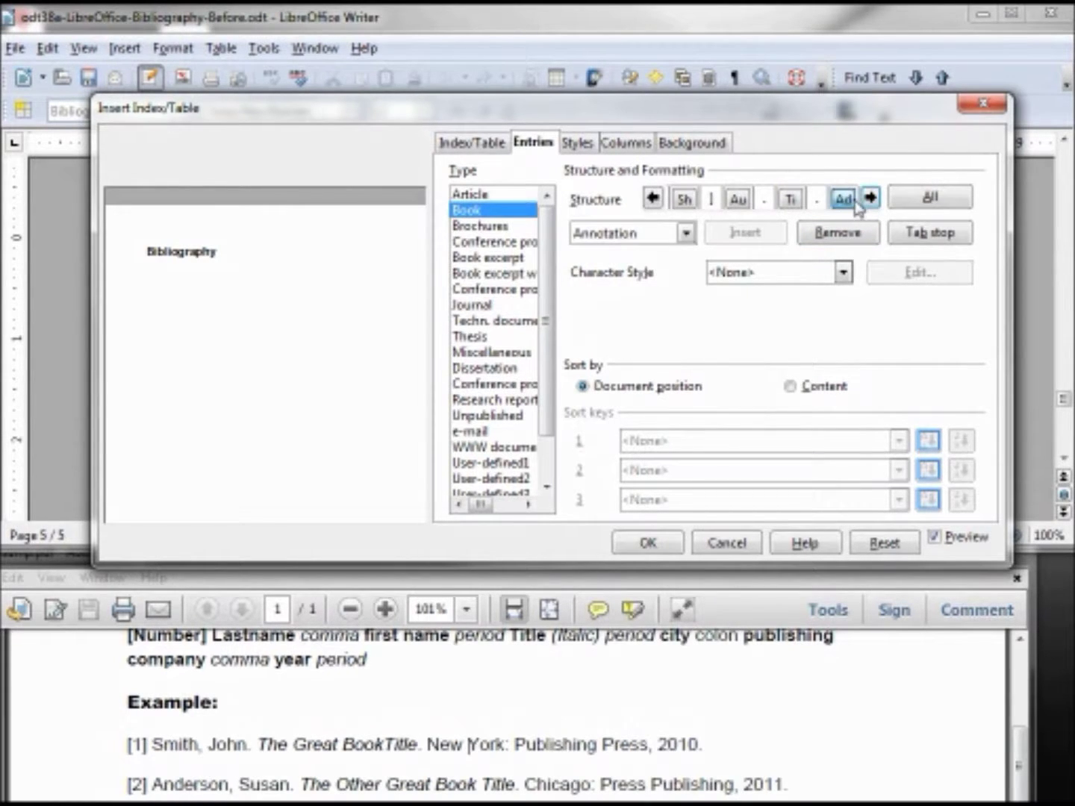
Add a colon and the Publisher field after the address in the Book layout
left_click(816, 199)
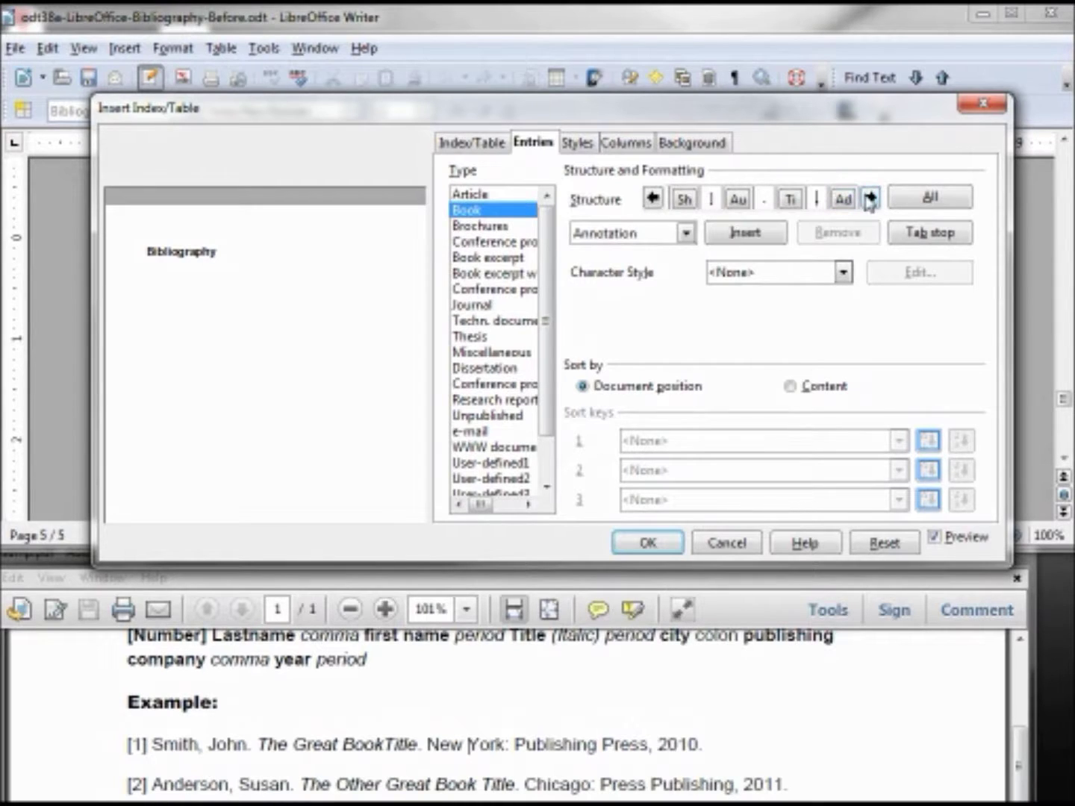
key("Right")
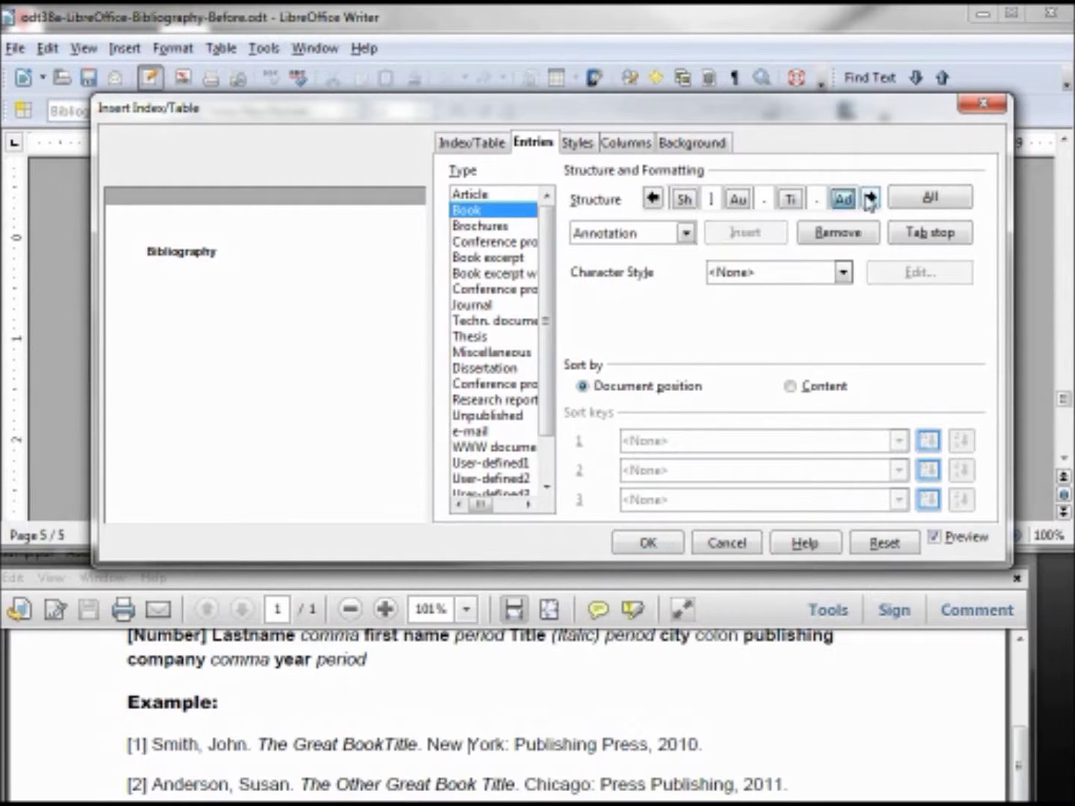
key("Right")
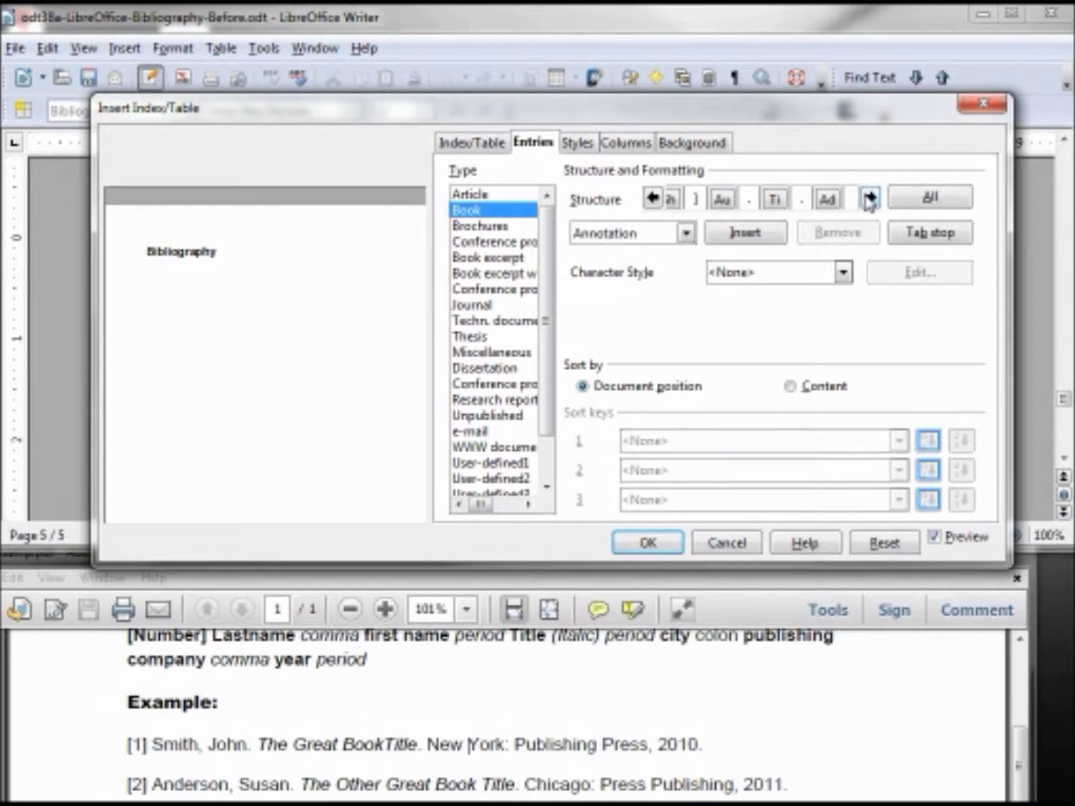
type(":")
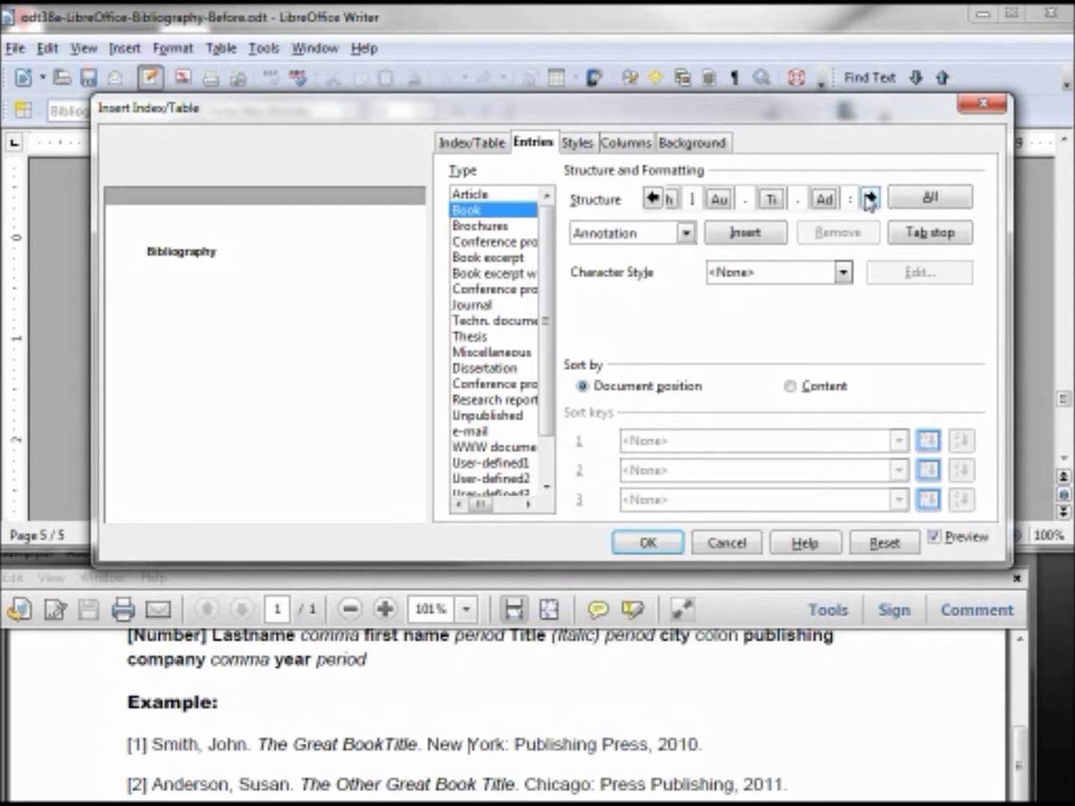
left_click(685, 233)
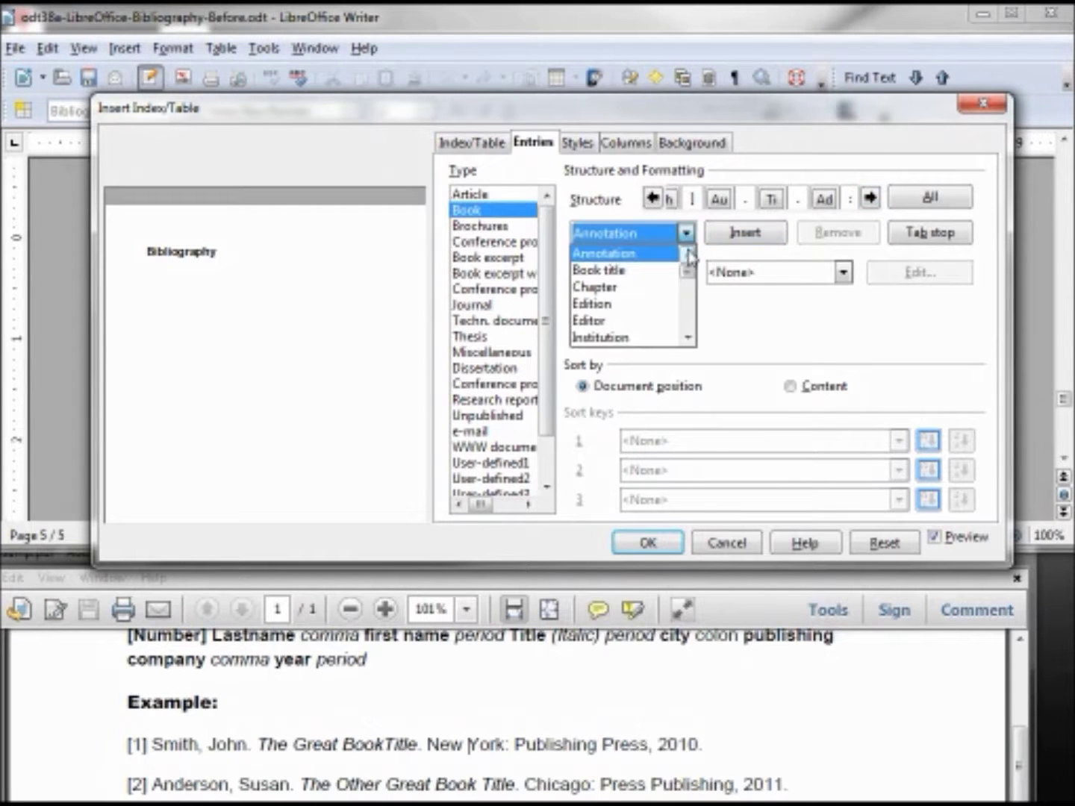
left_click_drag(694, 276, 694, 312)
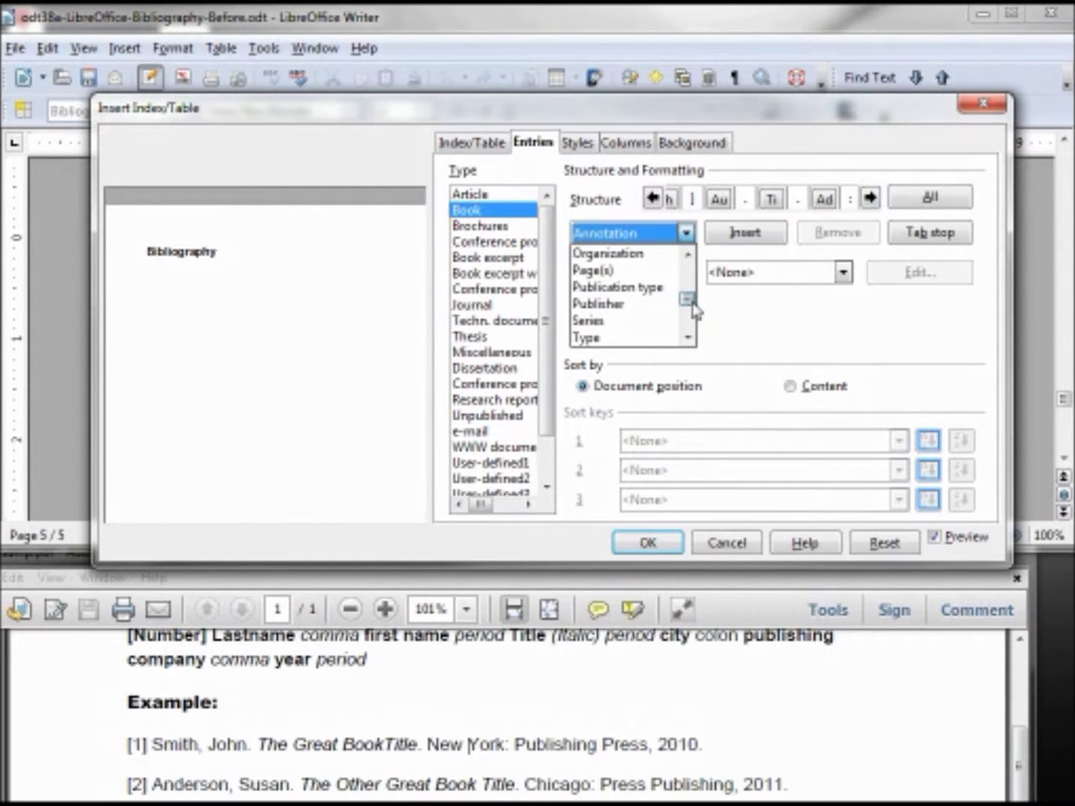
left_click(633, 271)
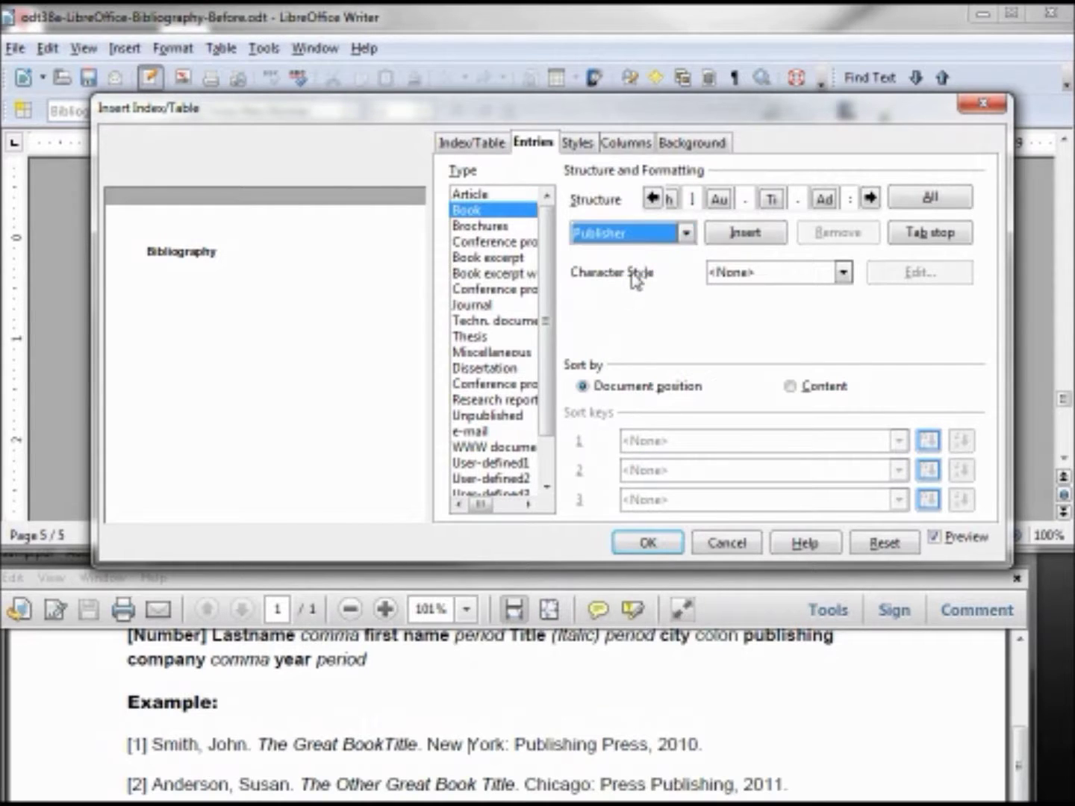
left_click(764, 234)
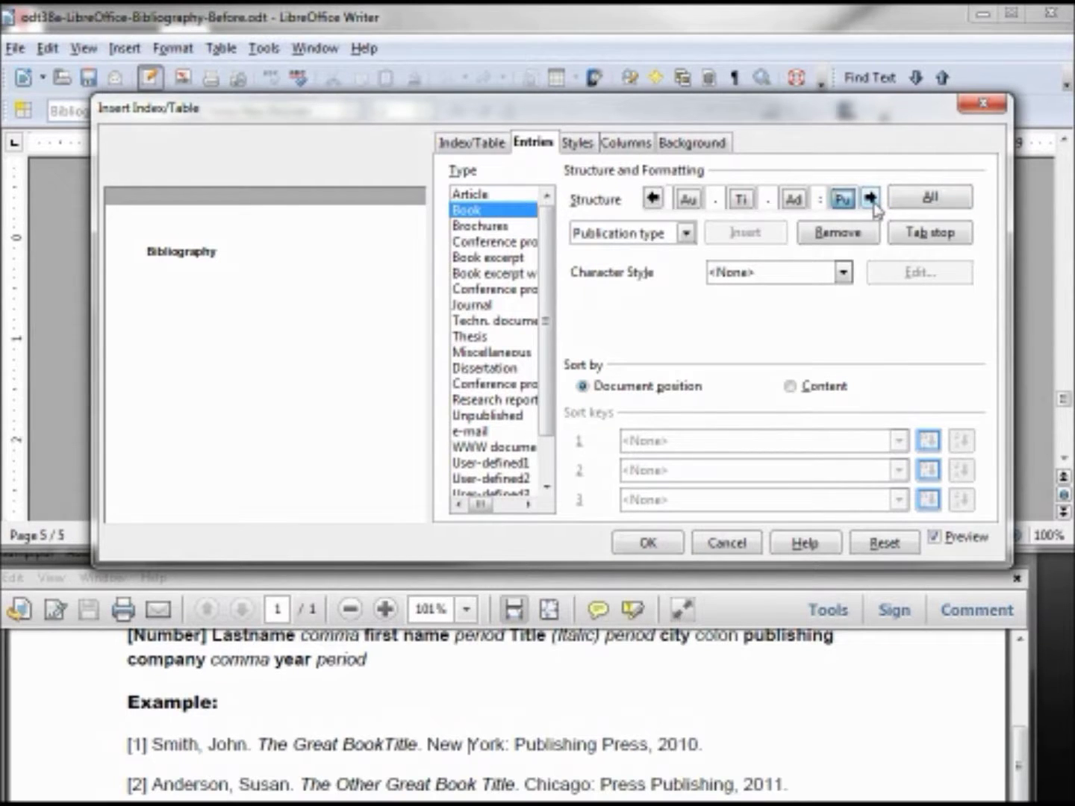
Insert the Year field after the publisher, separated by a period
left_click(821, 197)
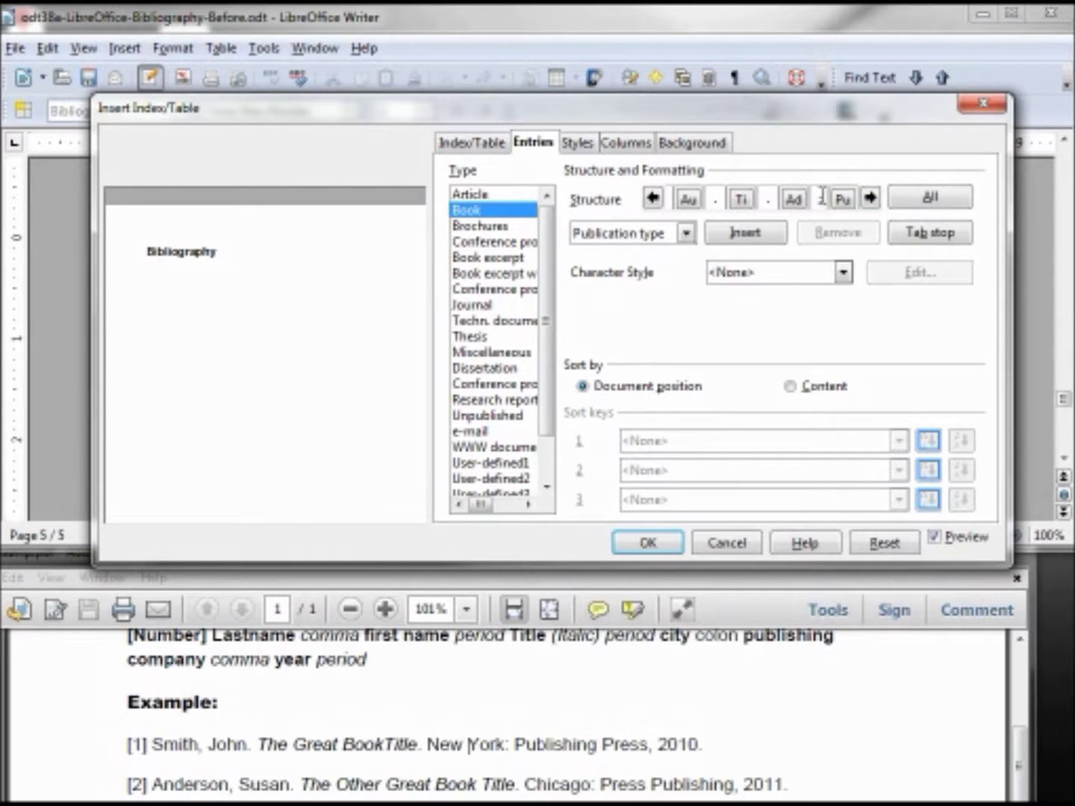
left_click(840, 199)
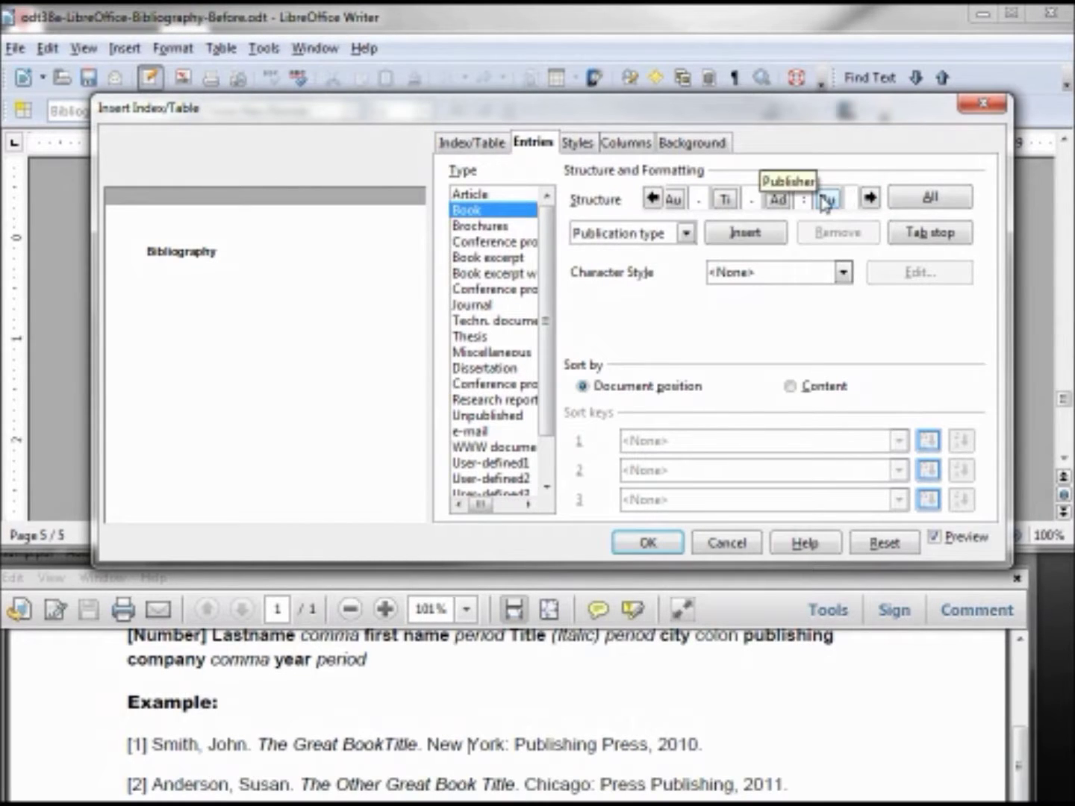
left_click(823, 201)
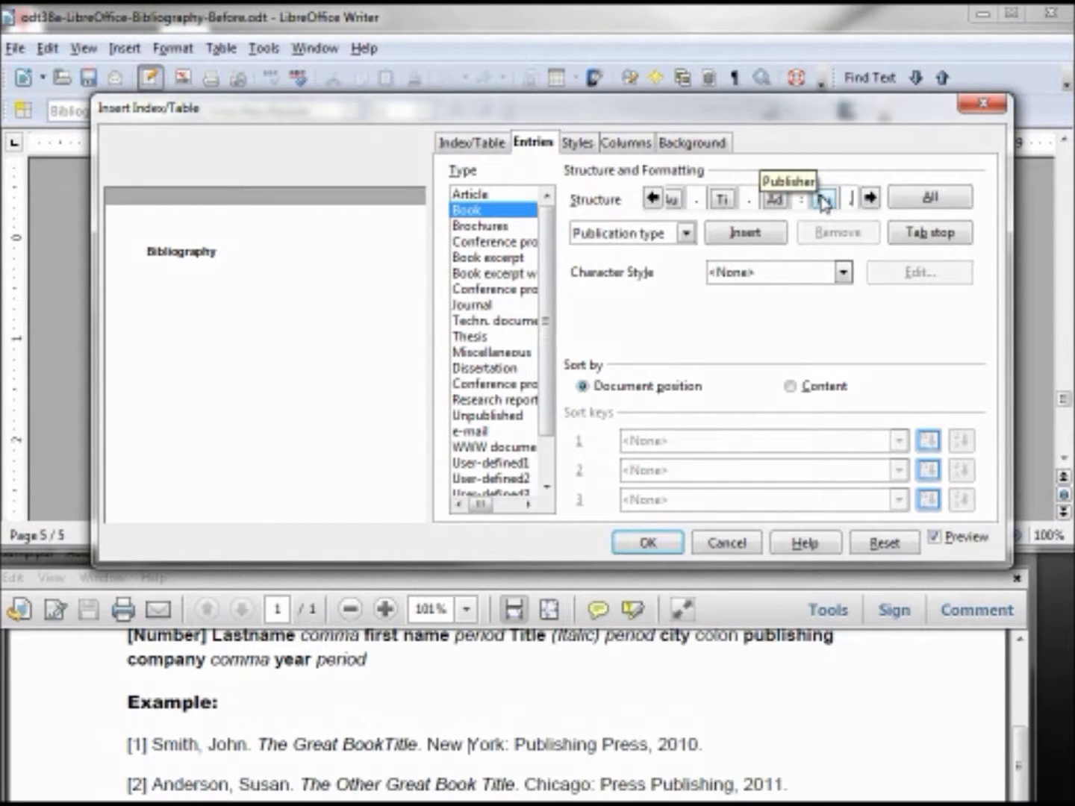
type(".")
key("alt+i")
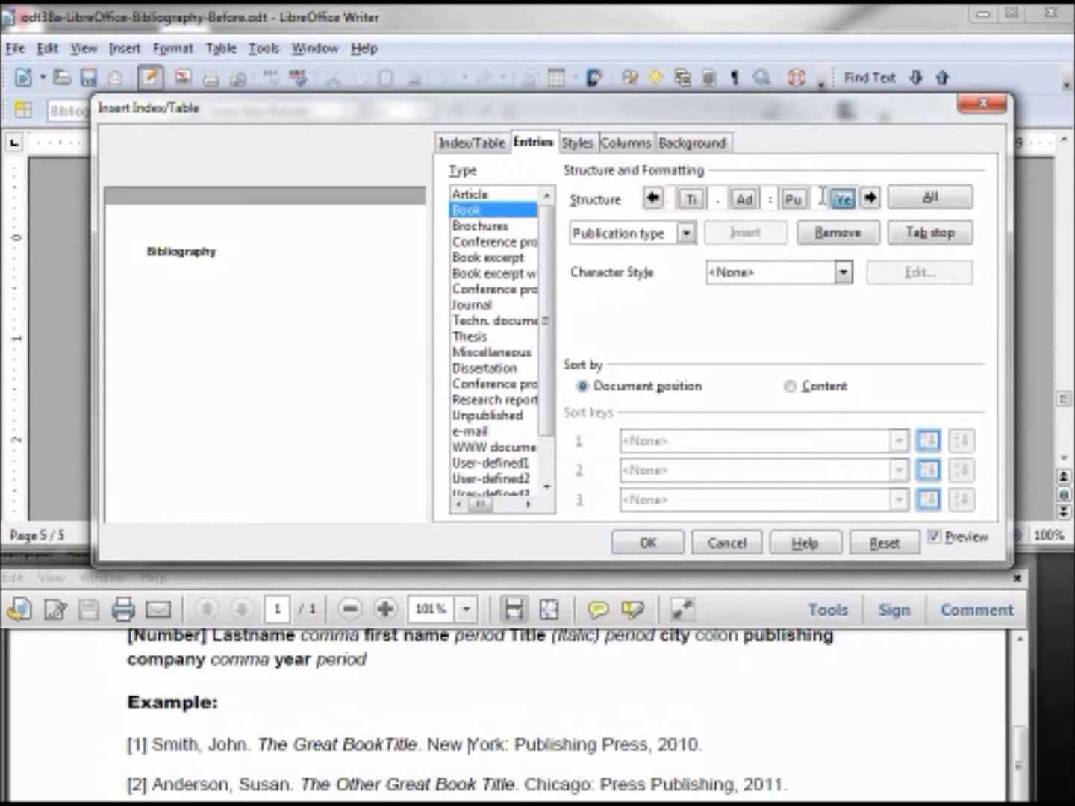
left_click(821, 199)
type(".")
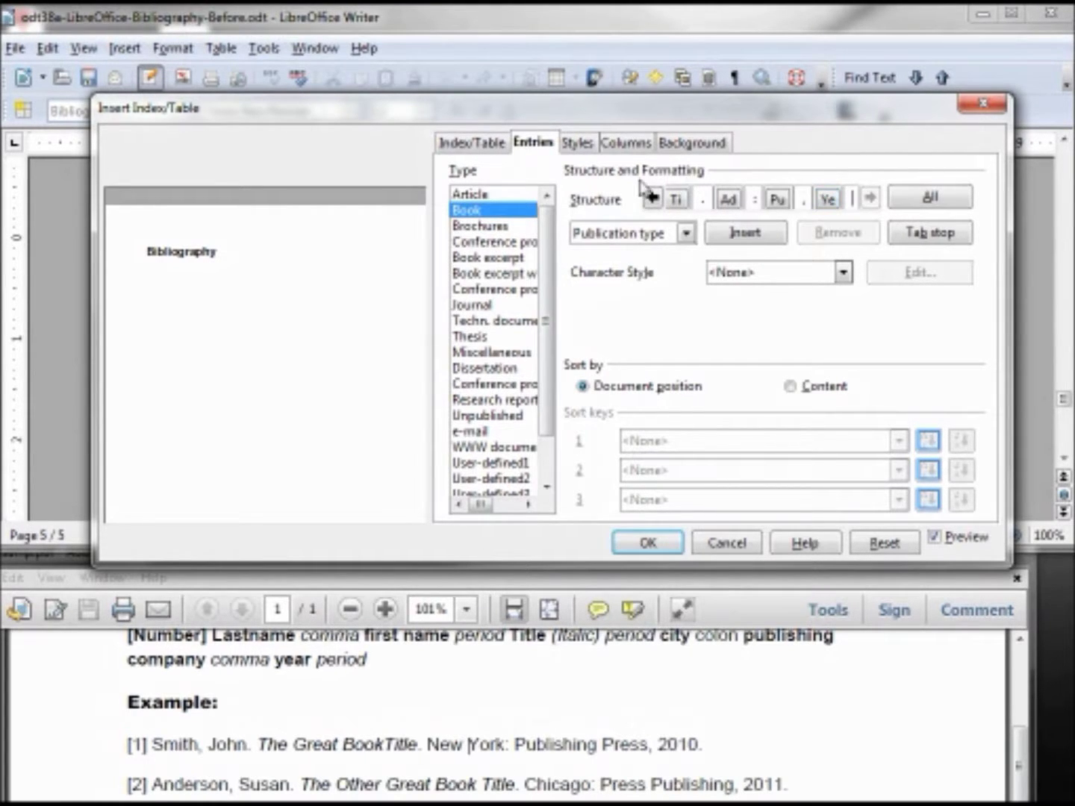
Apply the new Book format to the bibliography and scroll the PDF guide to the periodical format
left_click(650, 543)
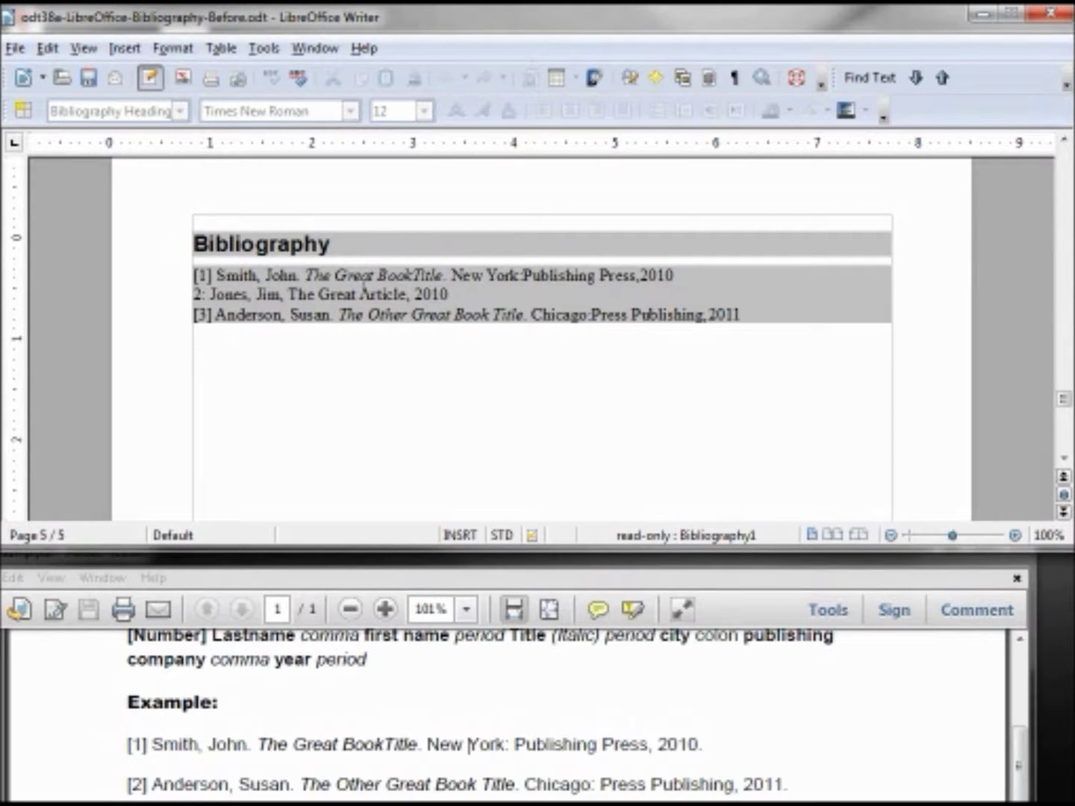
left_click(355, 297)
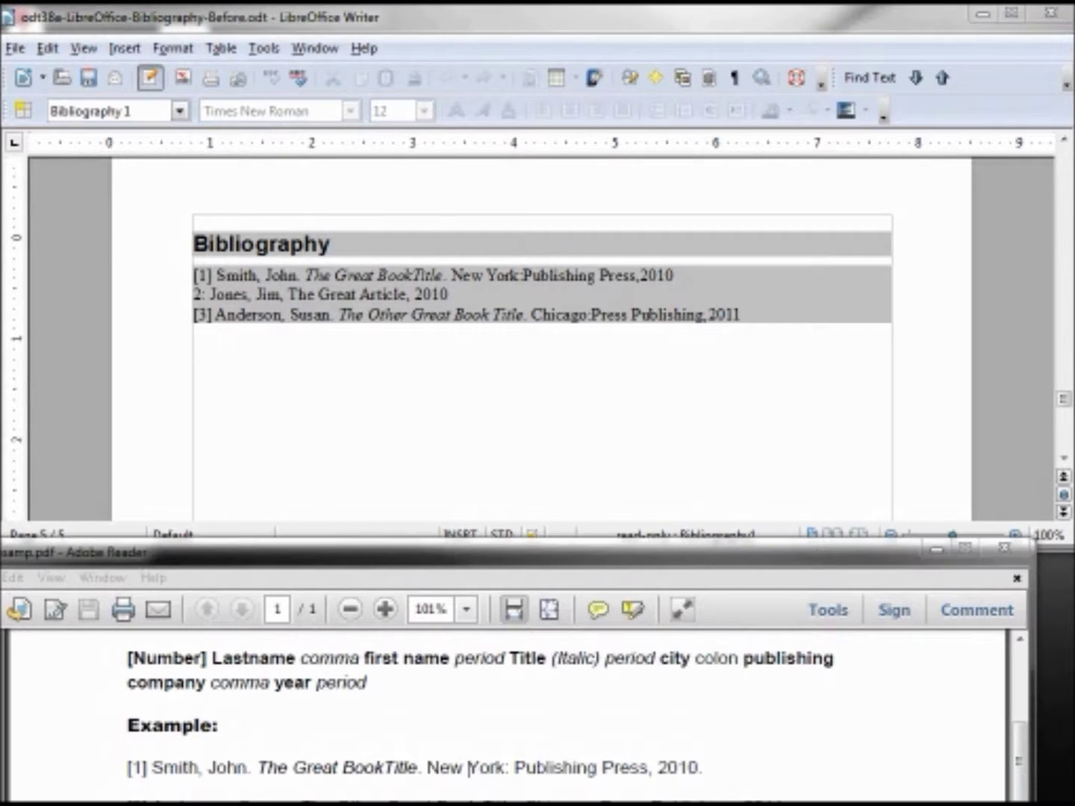
left_click_drag(1018, 750, 1018, 805)
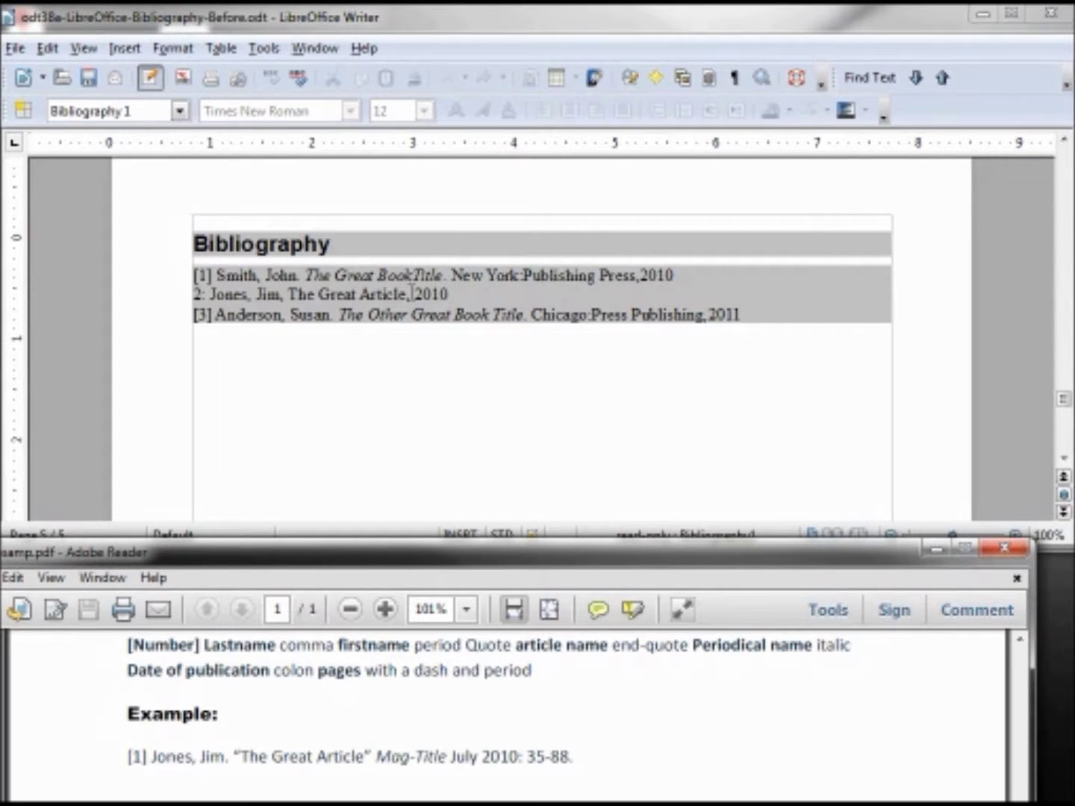
Reopen the bibliography's entry settings, review the Book tokens, and select the Article type
right_click(412, 293)
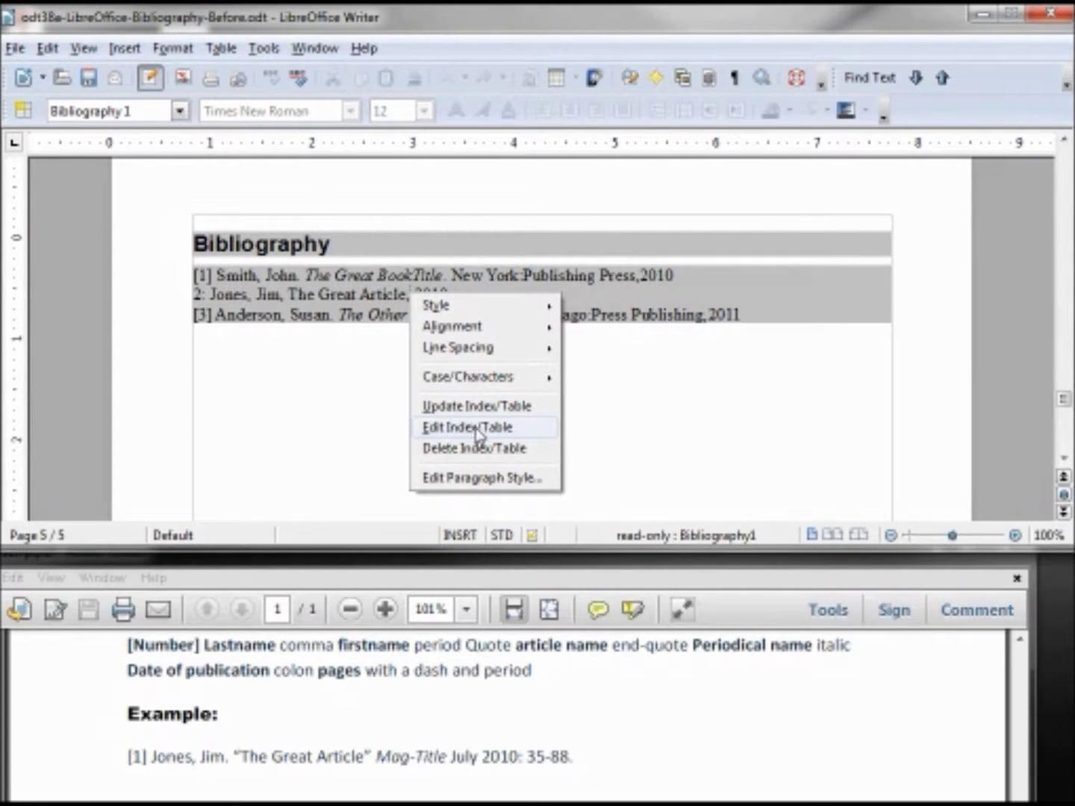
left_click(478, 433)
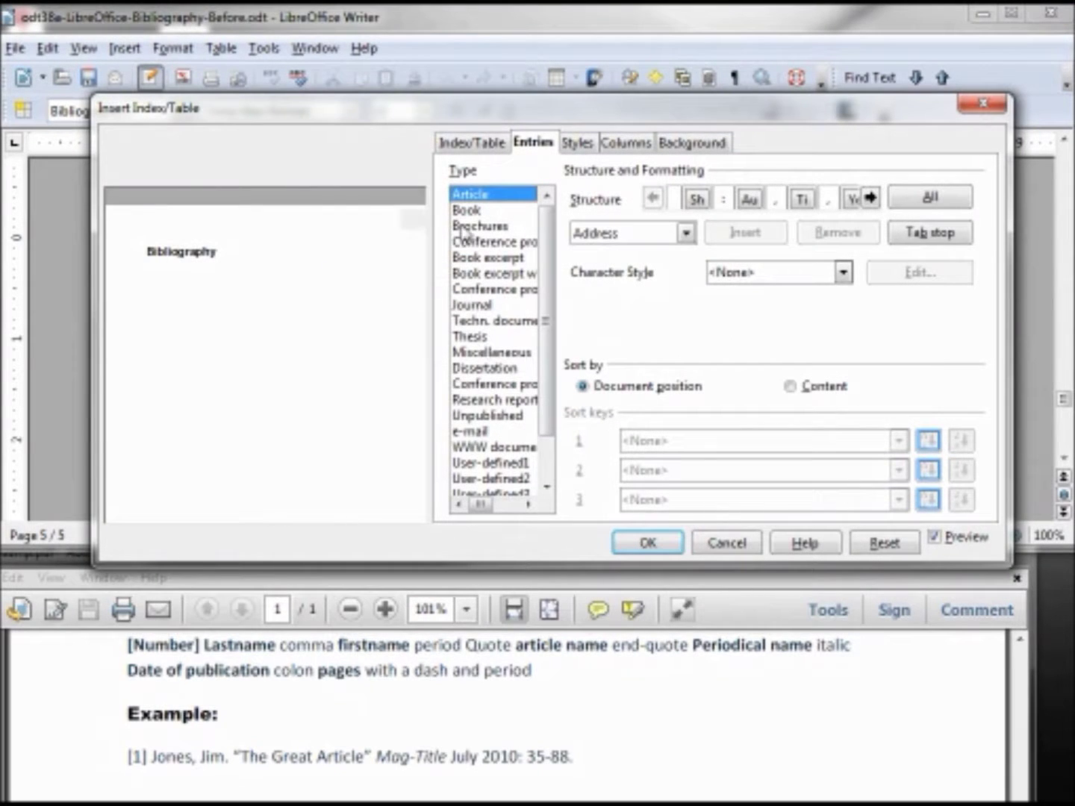
left_click(467, 212)
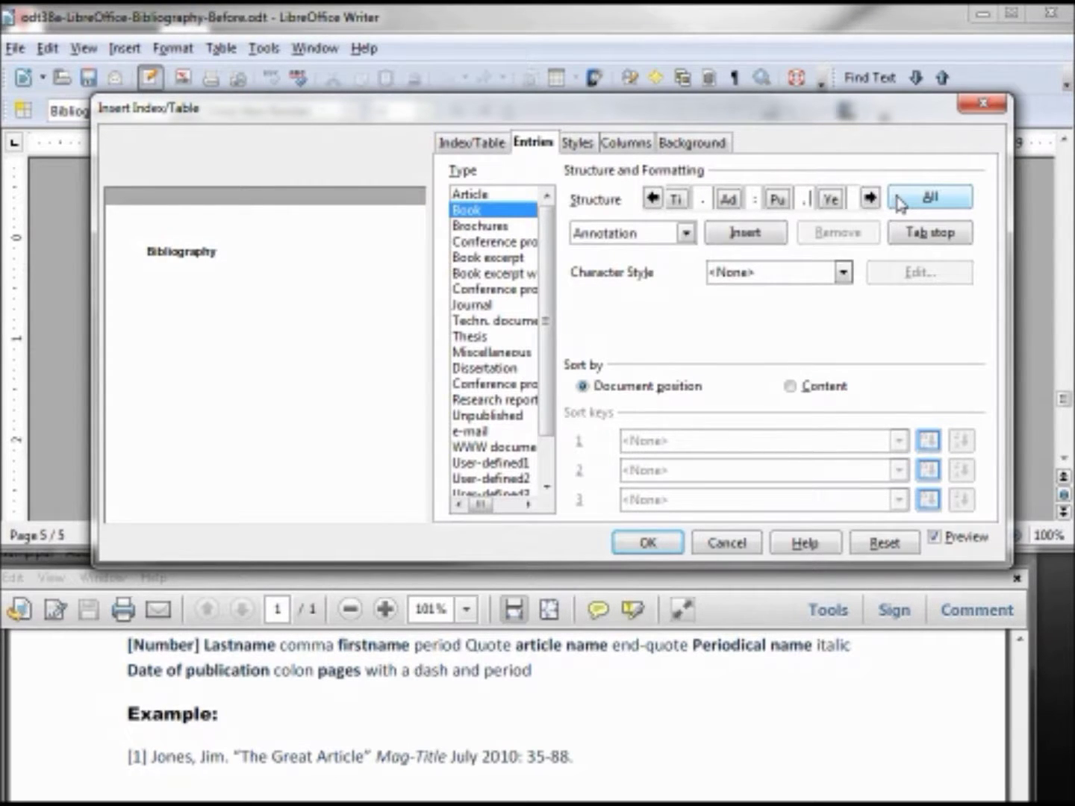
left_click(775, 198)
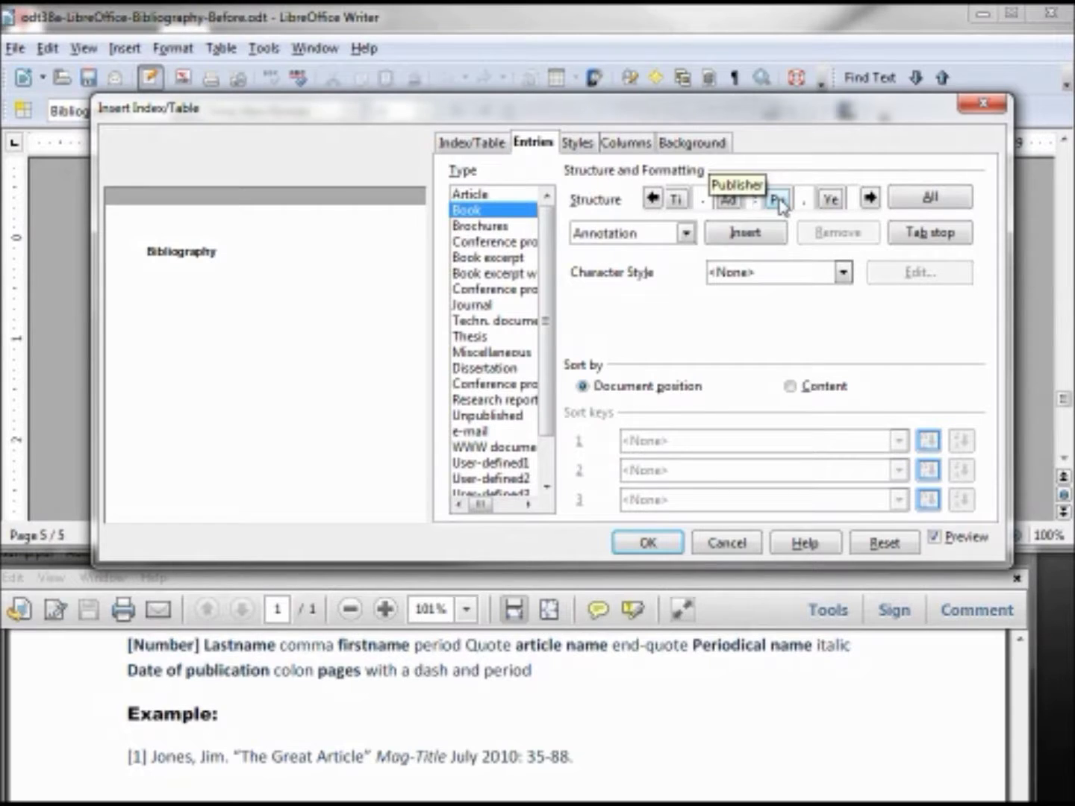
type(":")
left_click(779, 202)
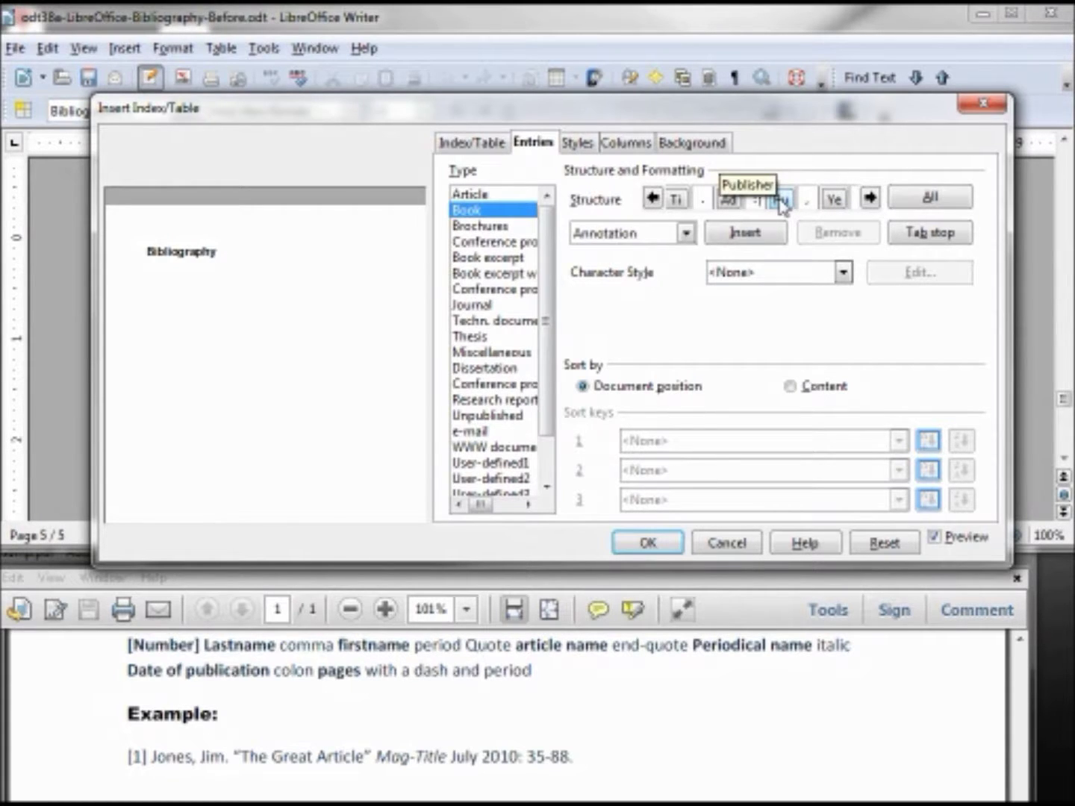
left_click(470, 194)
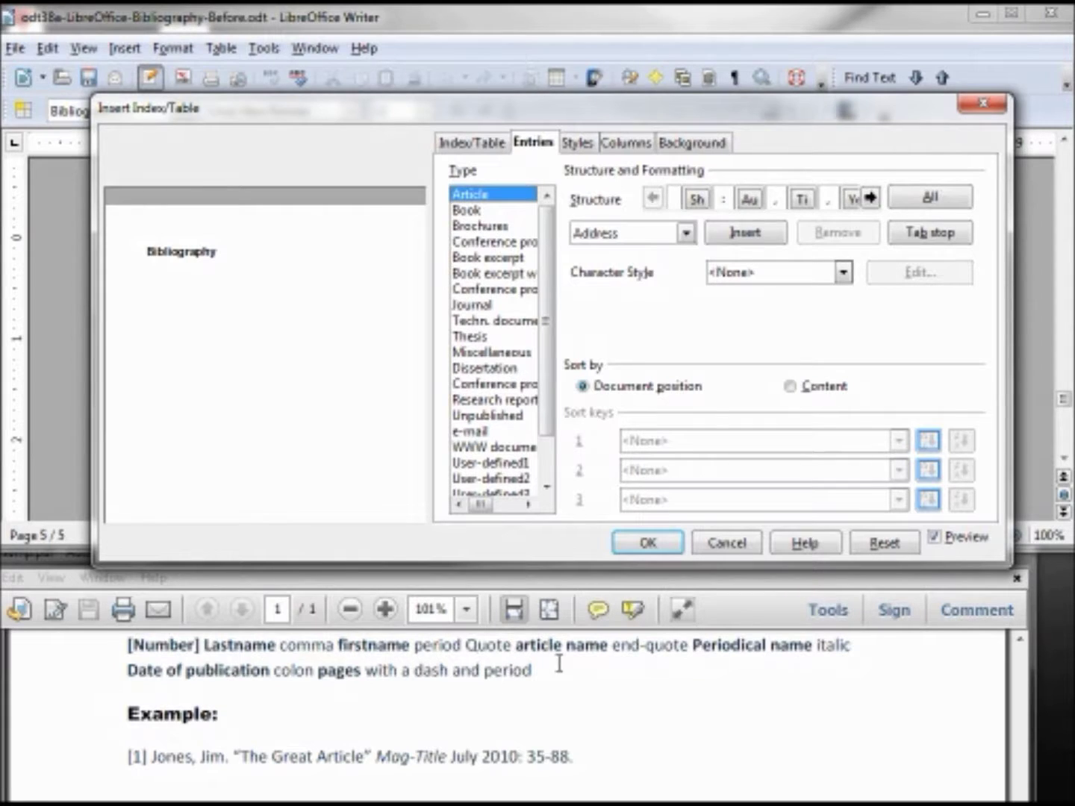
Enclose the Article short-name field in square brackets
left_click(674, 199)
type("[")
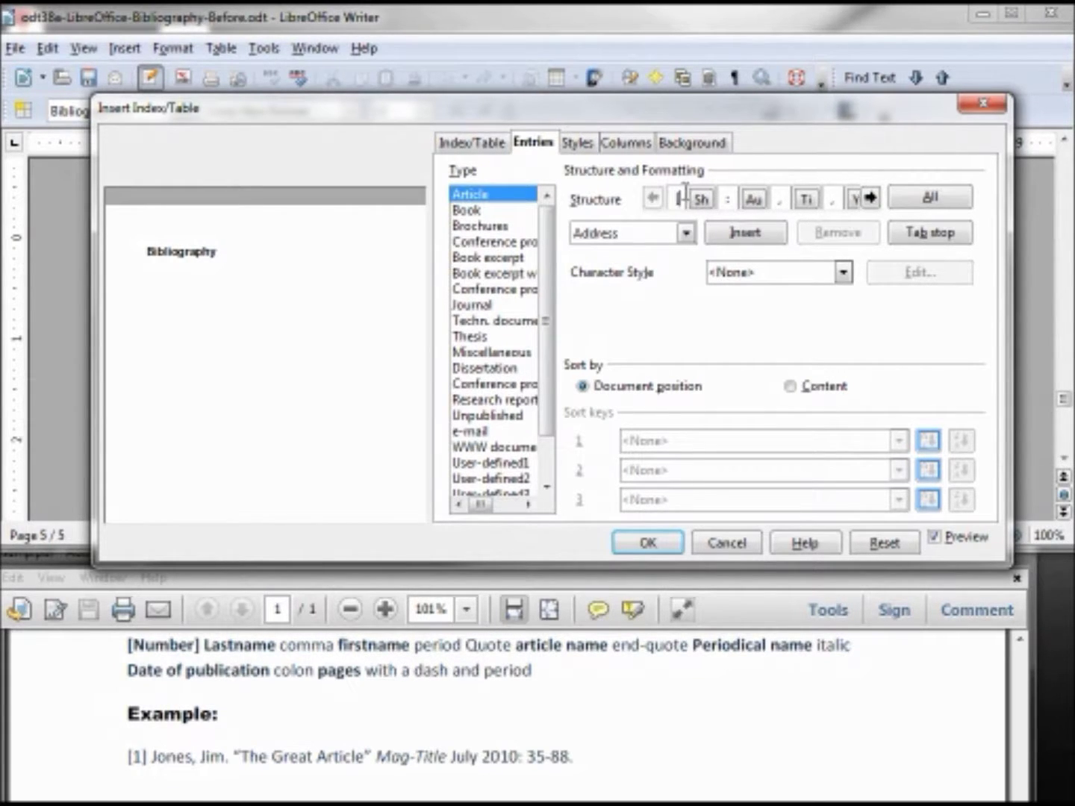
left_click(726, 198)
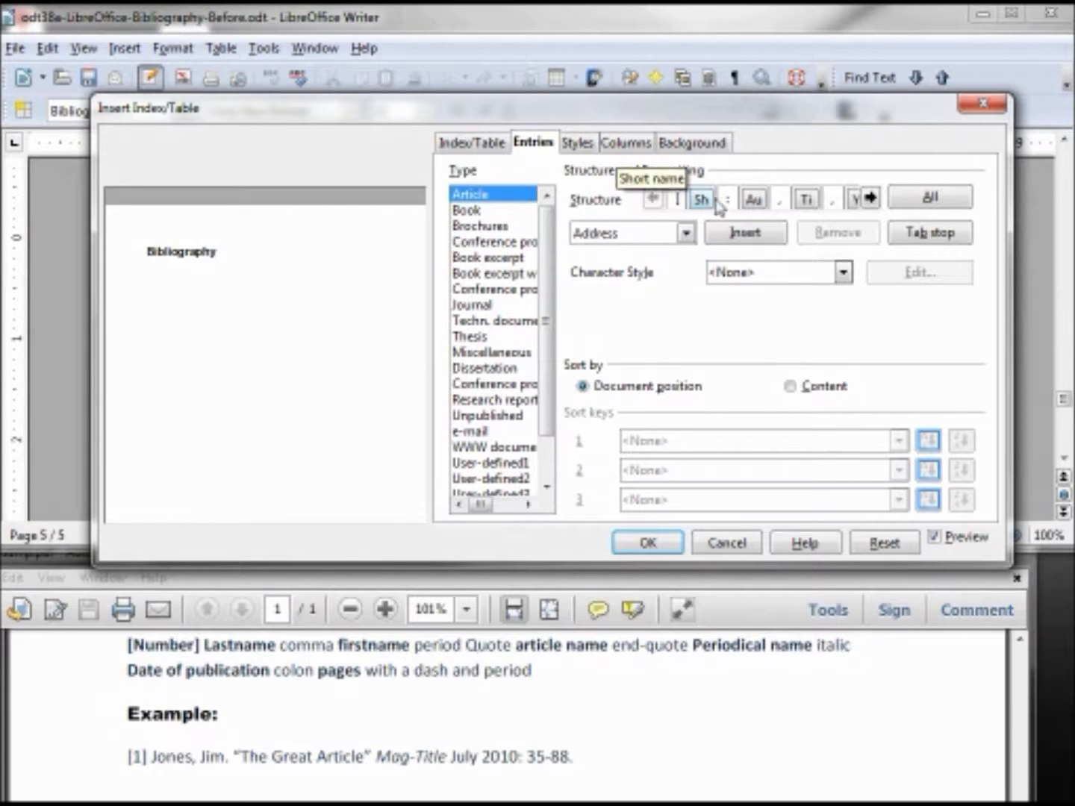
type("]")
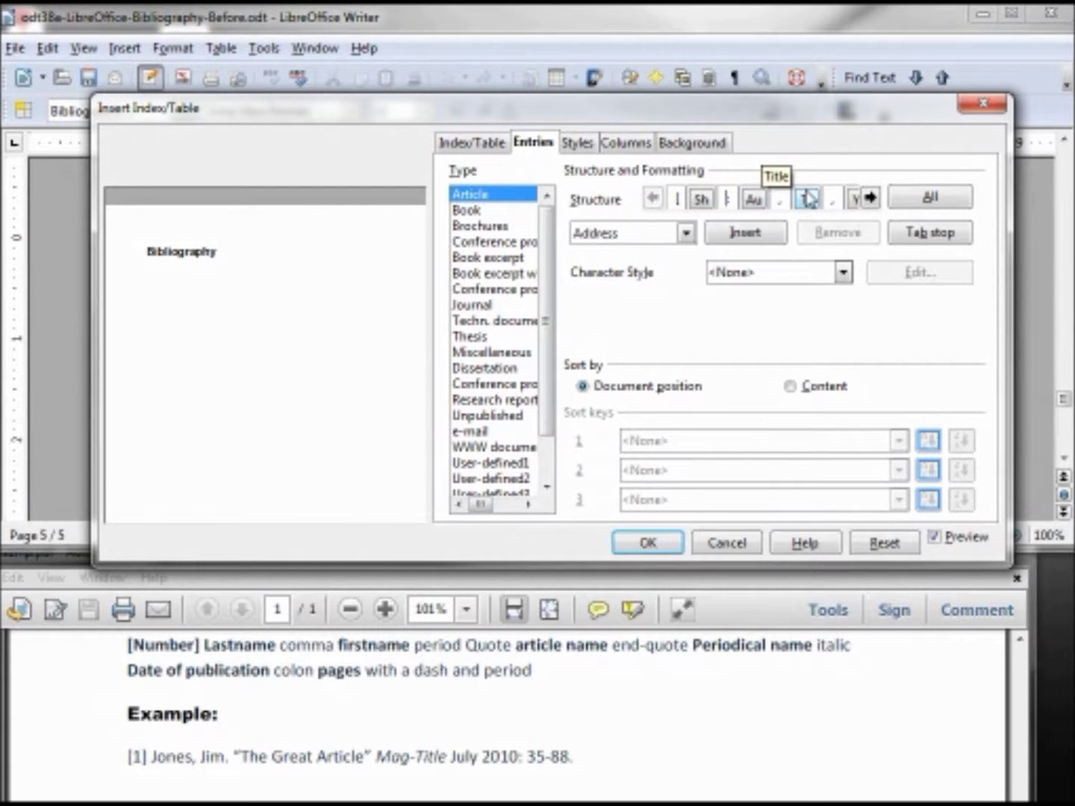
Rewrite the separators after author and title so the Article title sits in quotation marks
left_click(809, 198)
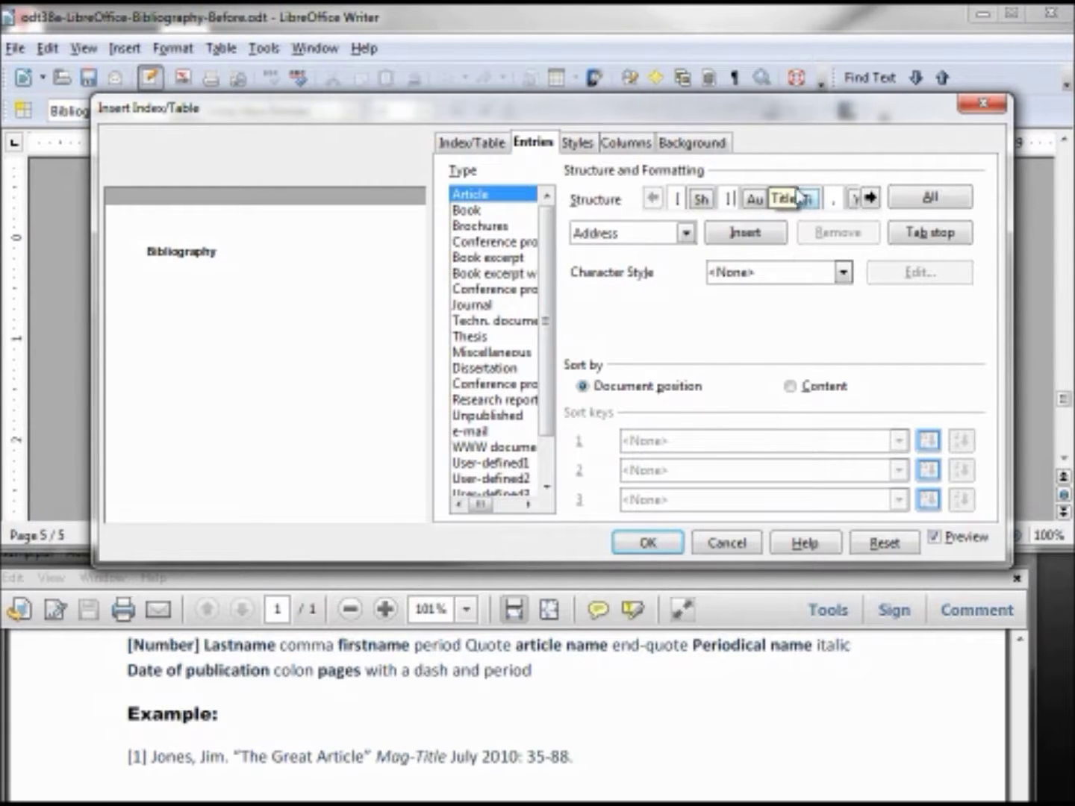
left_click(756, 199)
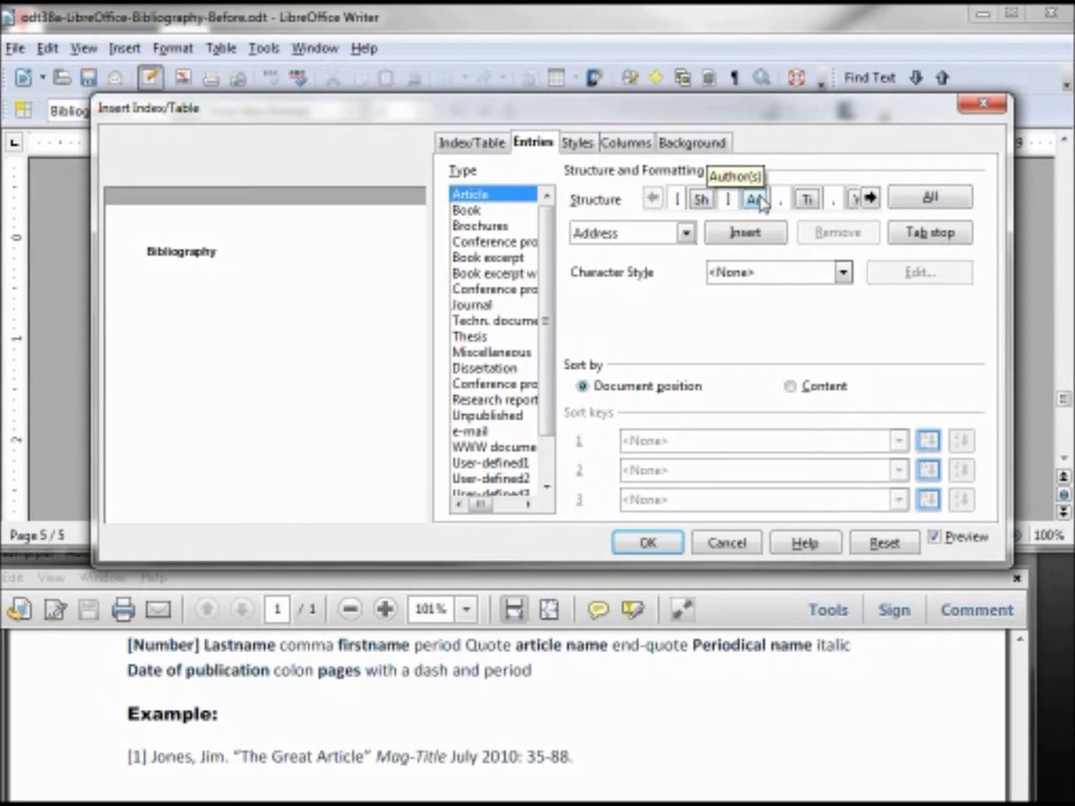
left_click(780, 200)
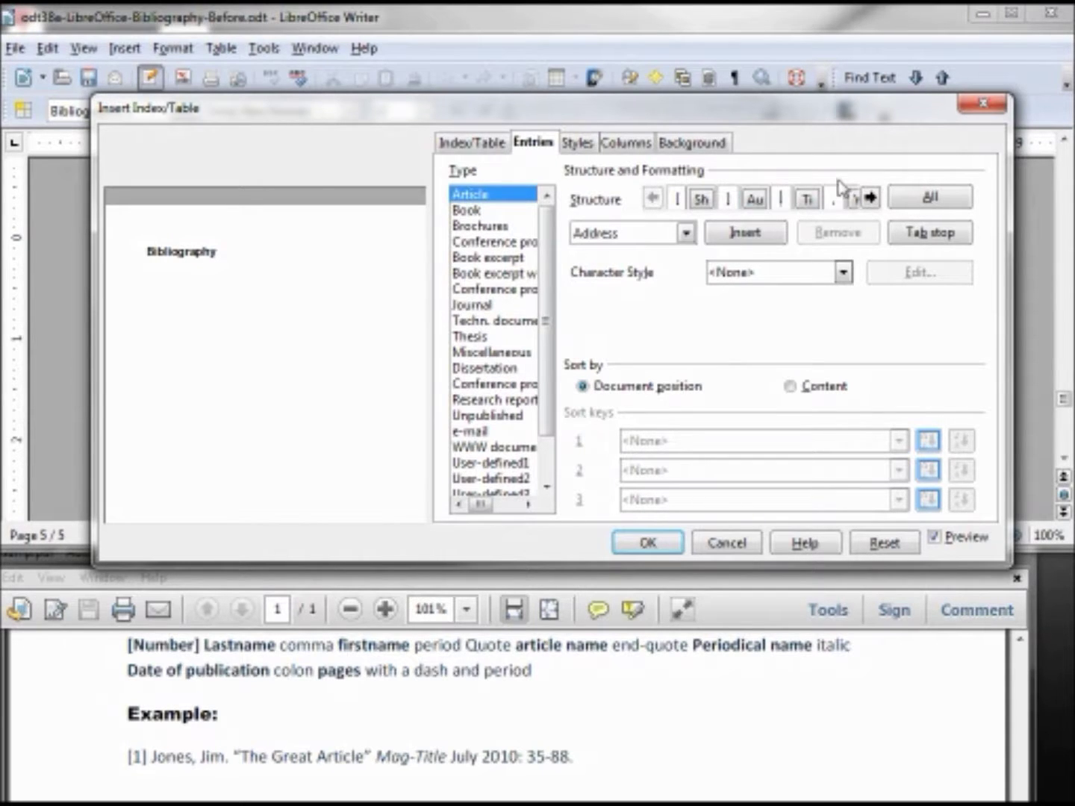
key("BackSpace")
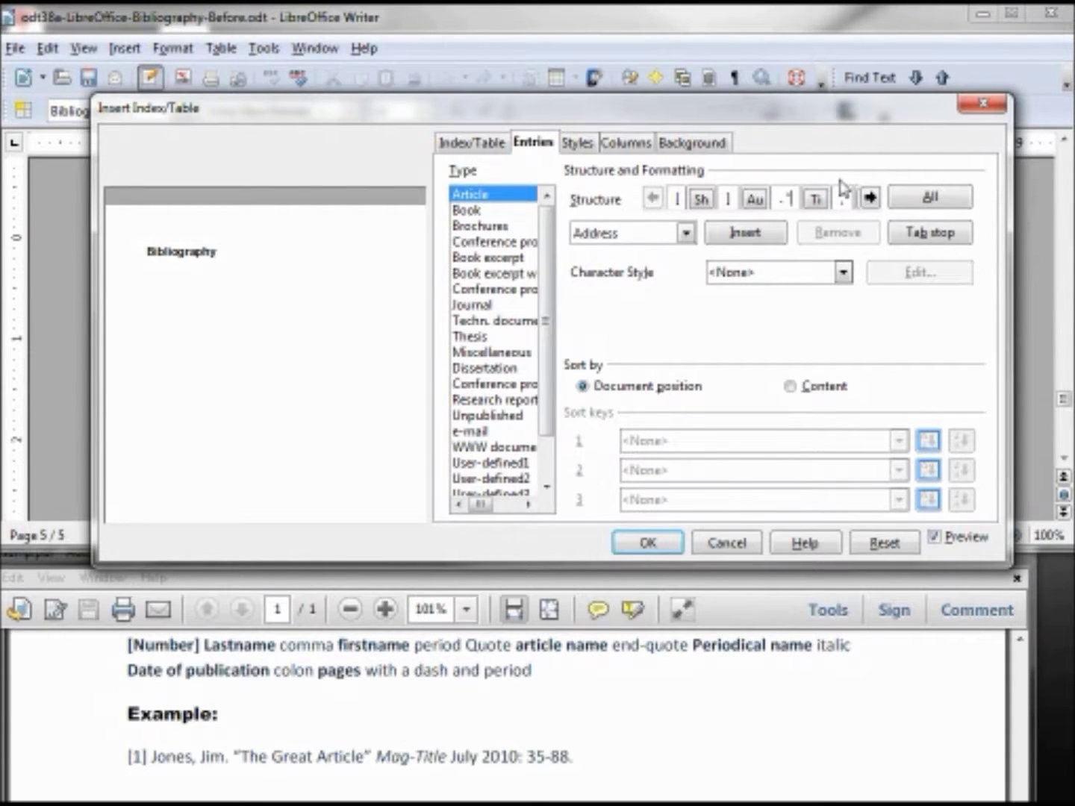
key("BackSpace")
type("\"")
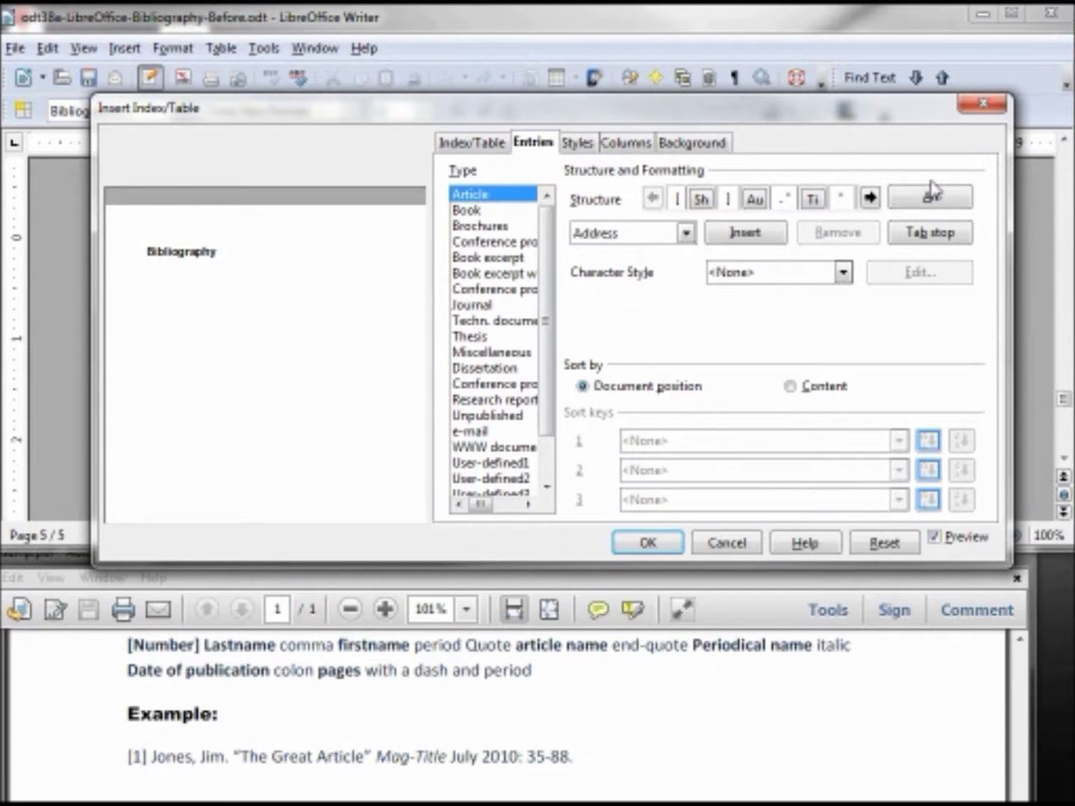
left_click(871, 198)
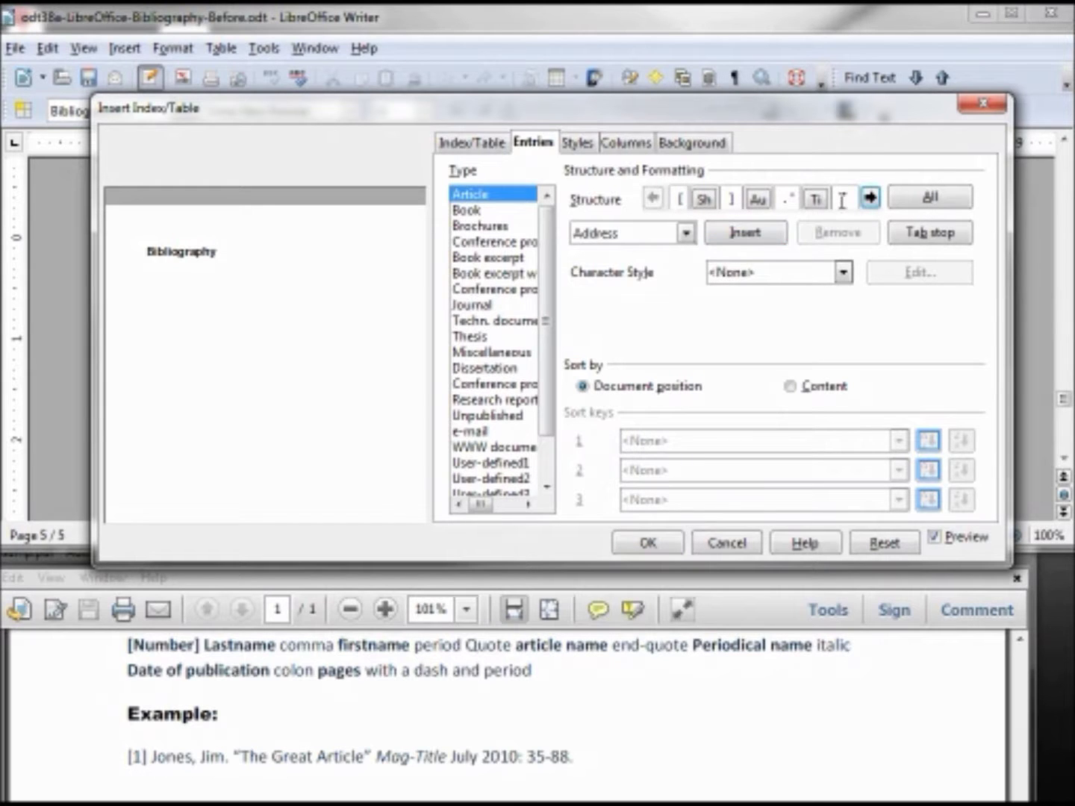
left_click(846, 199)
type("\"")
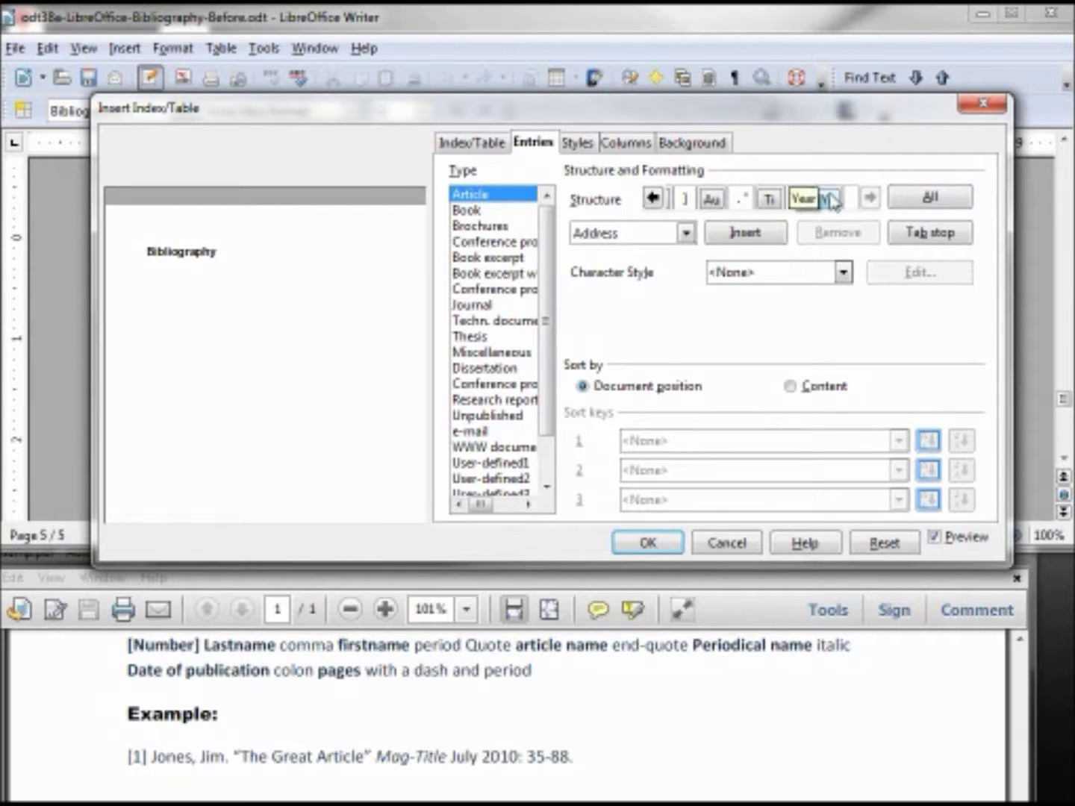
Add the Journal field after the title in the Article layout
left_click(686, 233)
left_click_drag(688, 275, 692, 283)
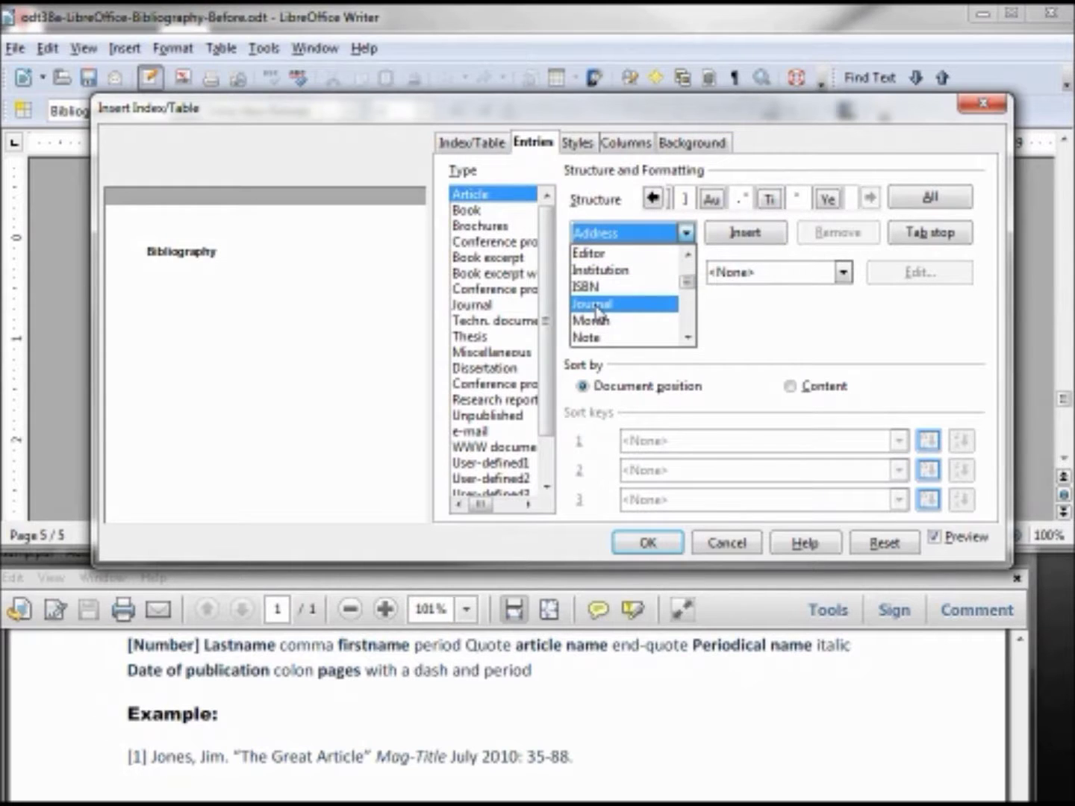
left_click(596, 304)
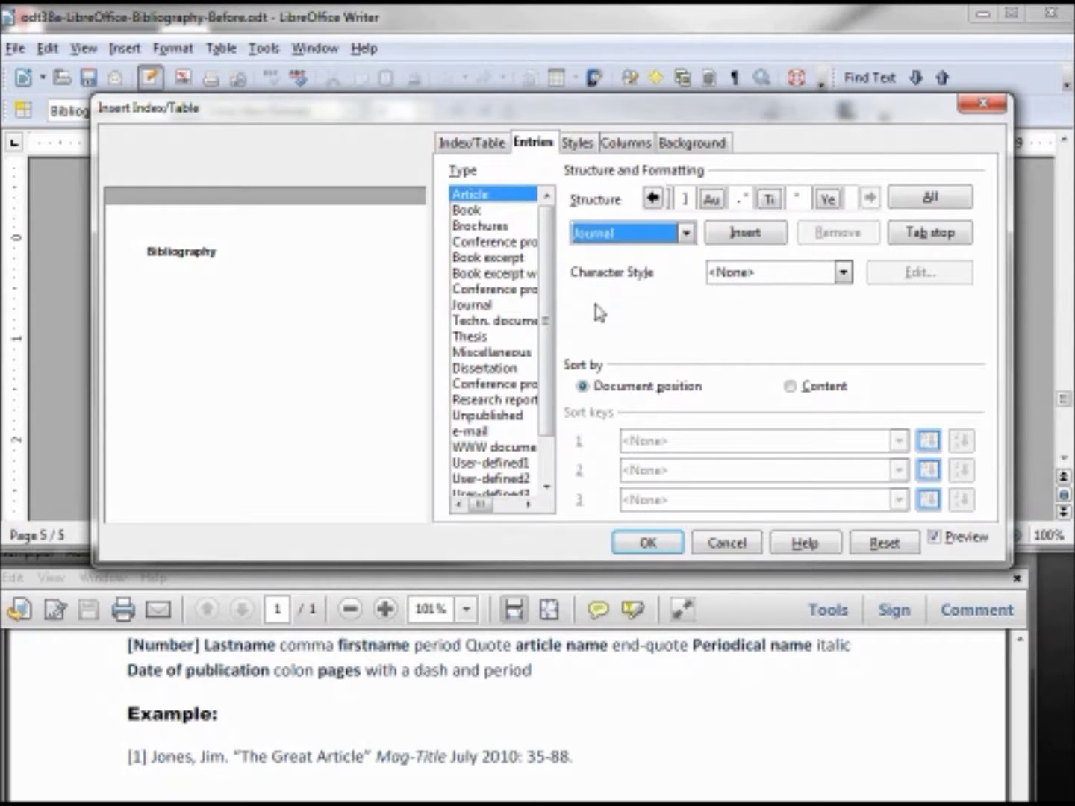
left_click(755, 237)
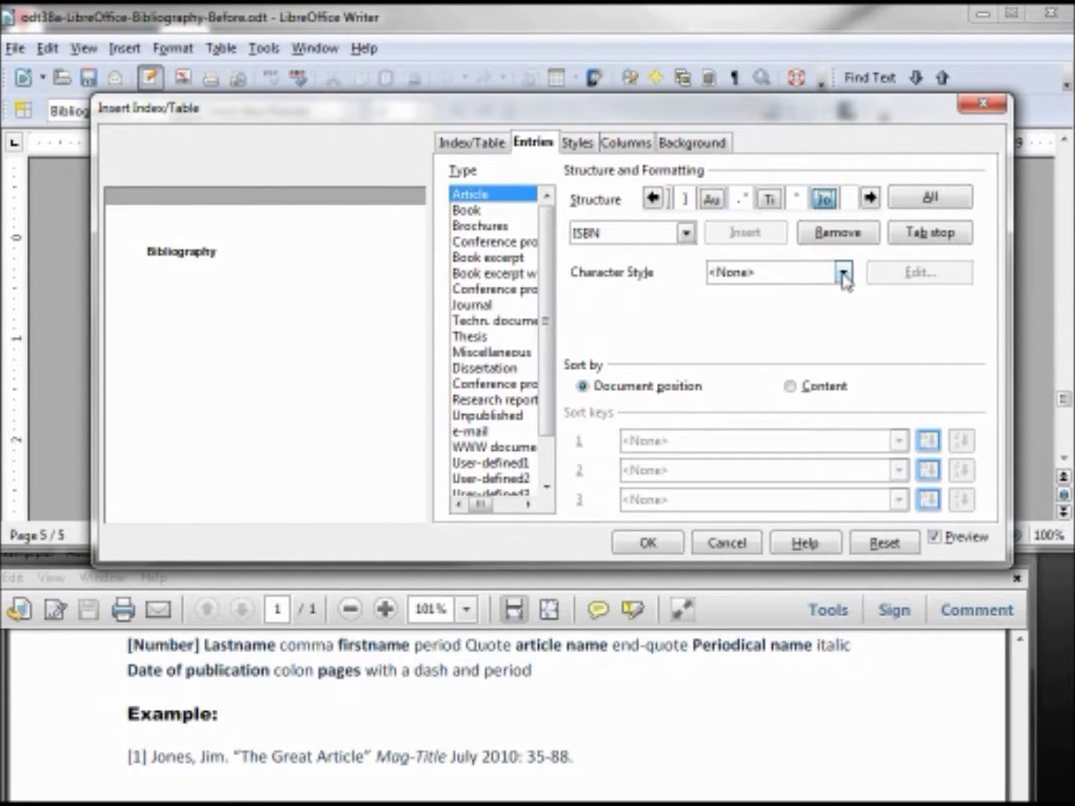
Give the Article journal field the Emphasis character style
left_click(842, 275)
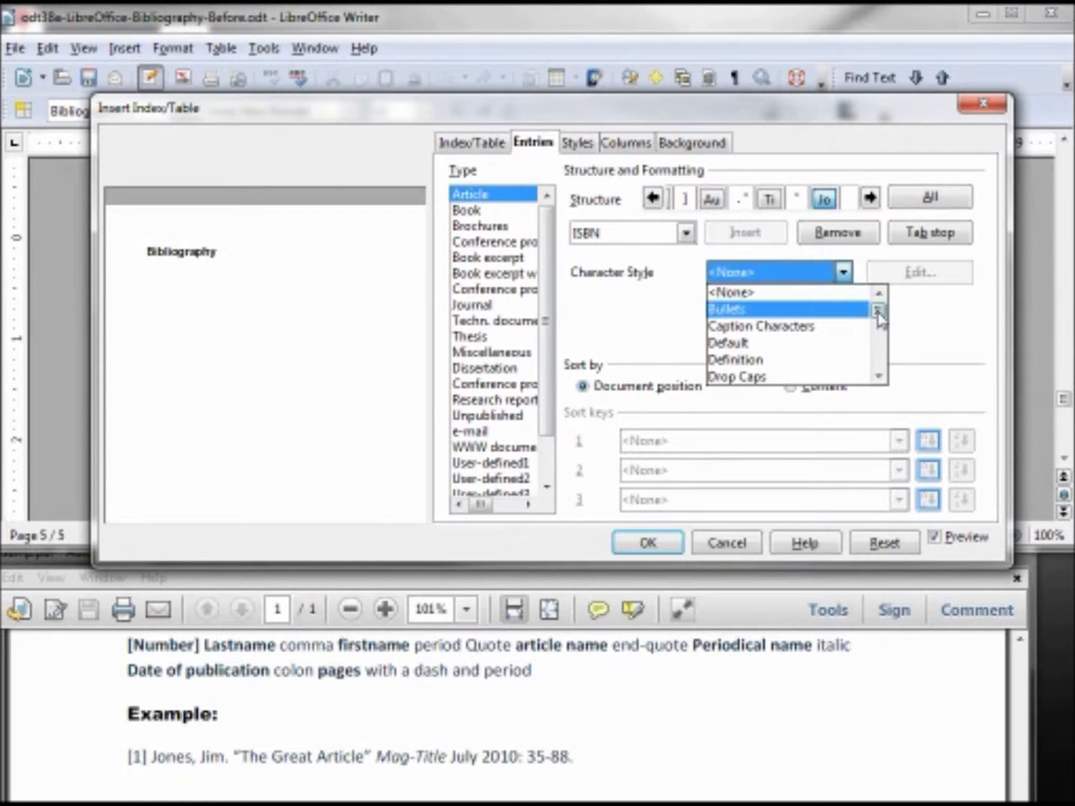
left_click_drag(878, 316, 878, 322)
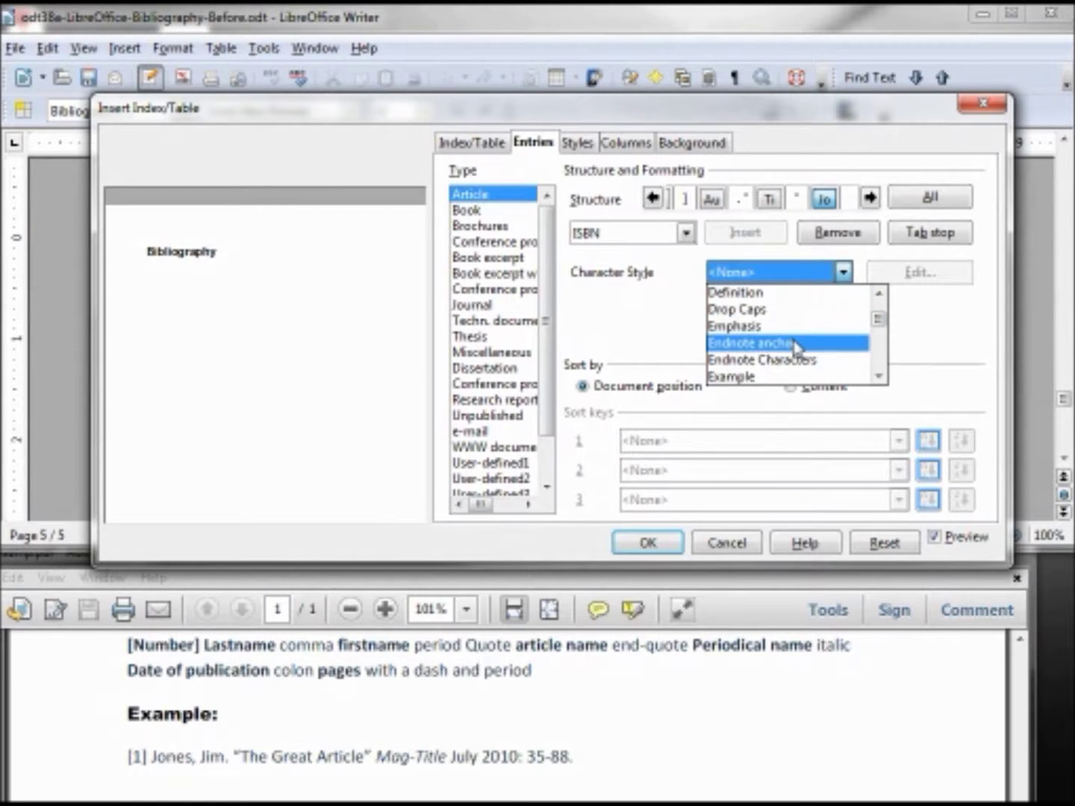
left_click(770, 331)
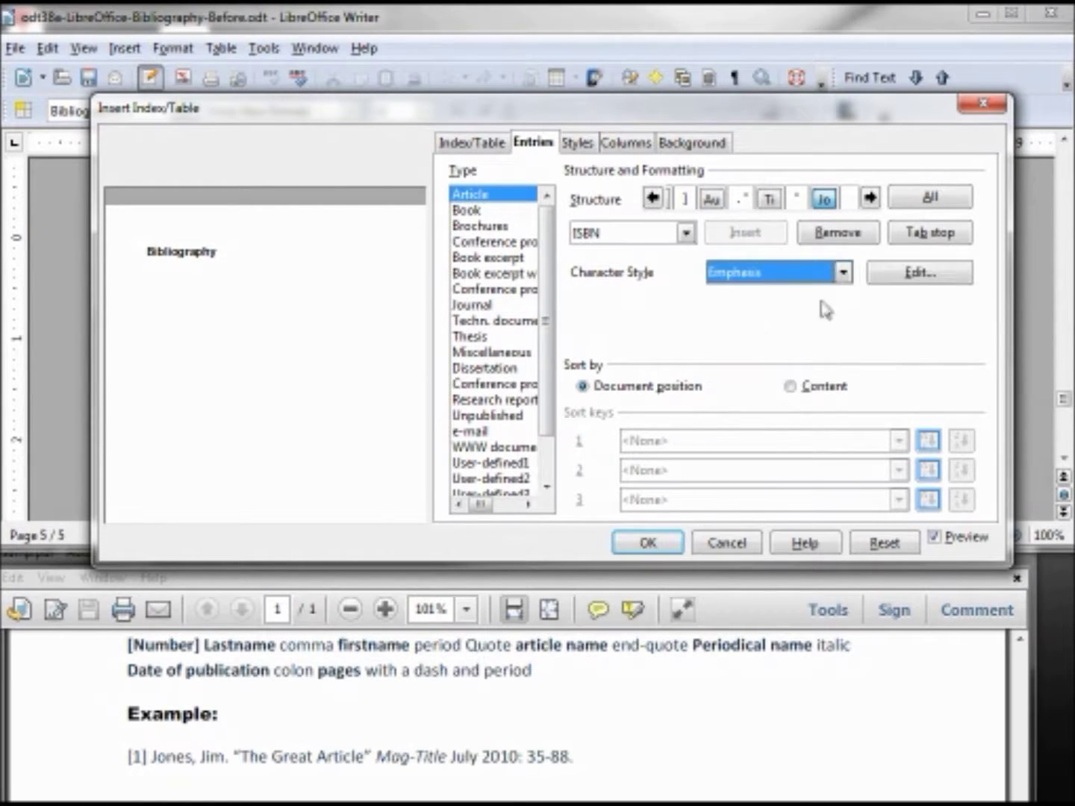
left_click(849, 200)
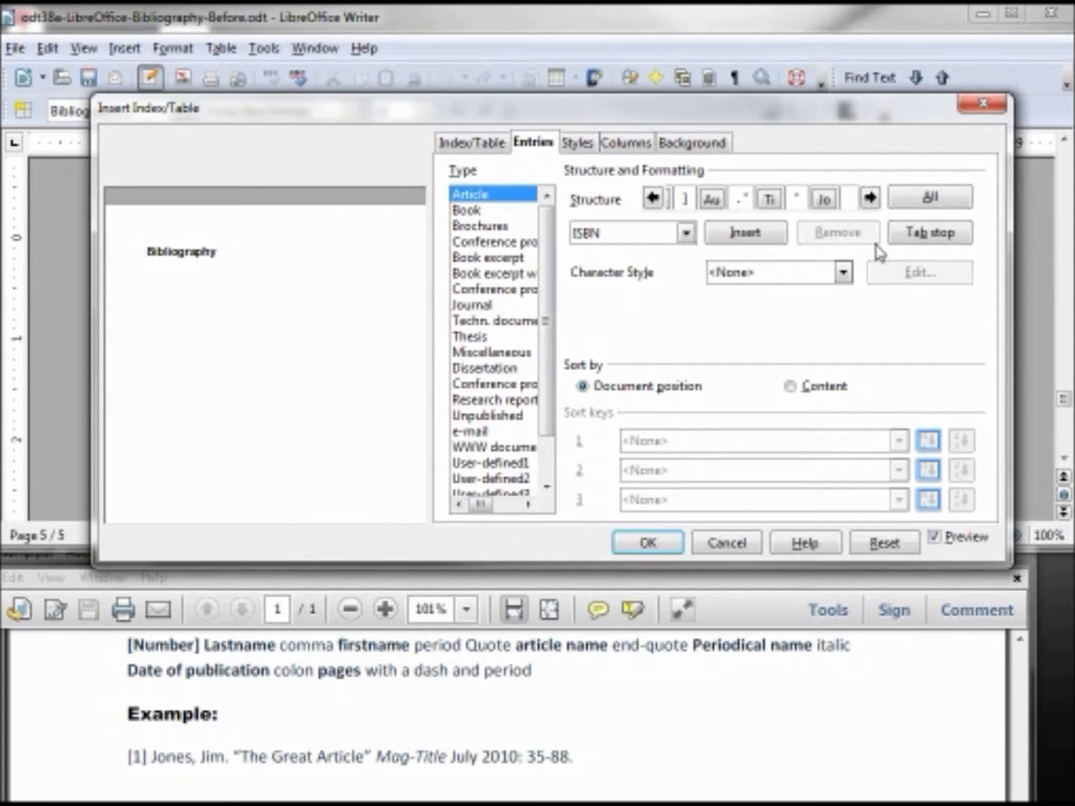
left_click(686, 234)
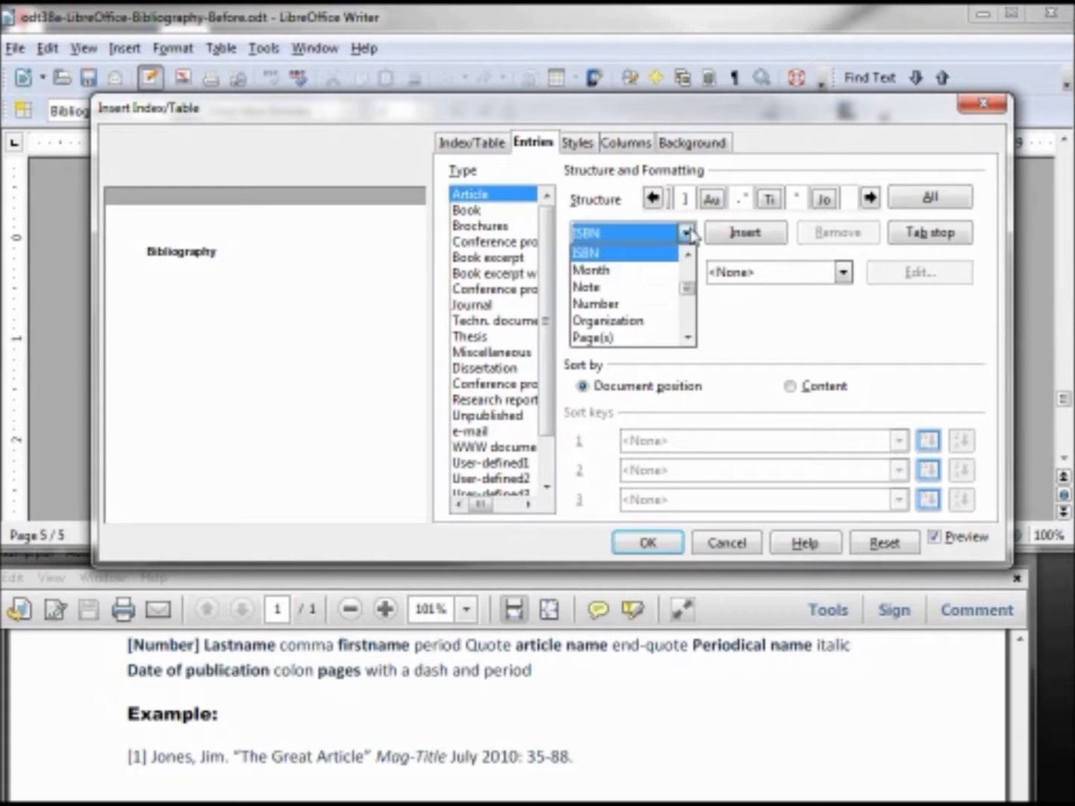
Add the Month field after the journal and a colon after the year in the Article pattern
left_click(651, 274)
left_click(754, 237)
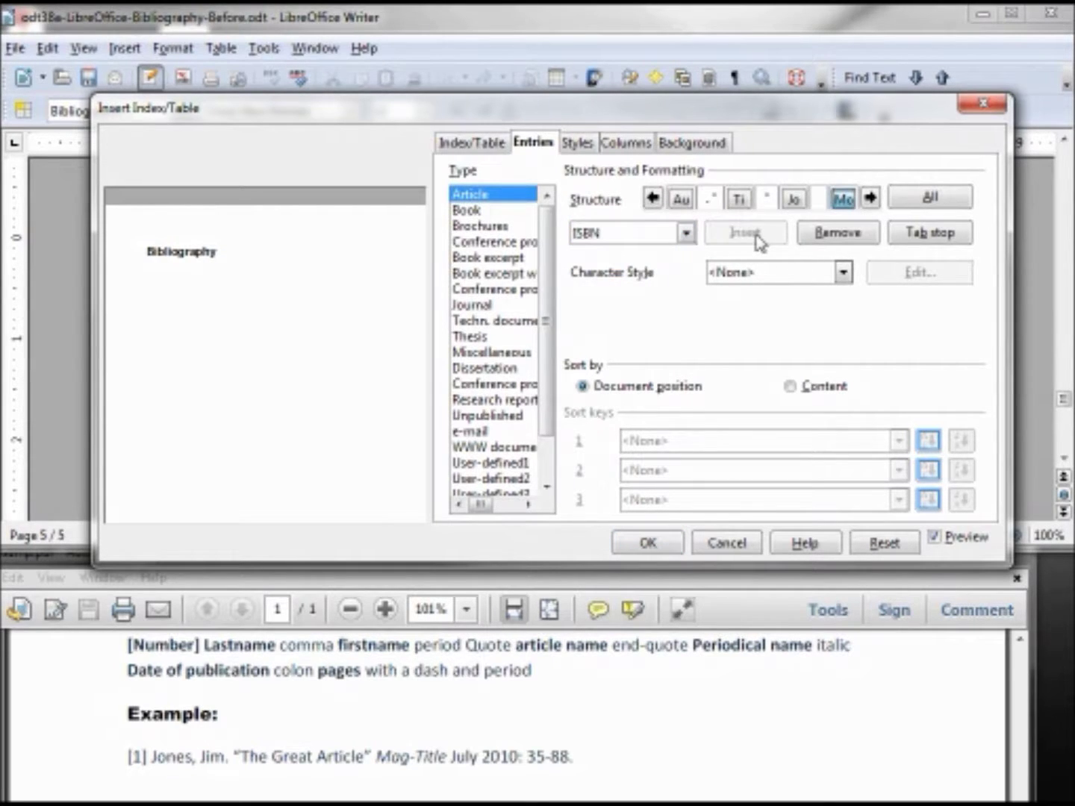
left_click(869, 199)
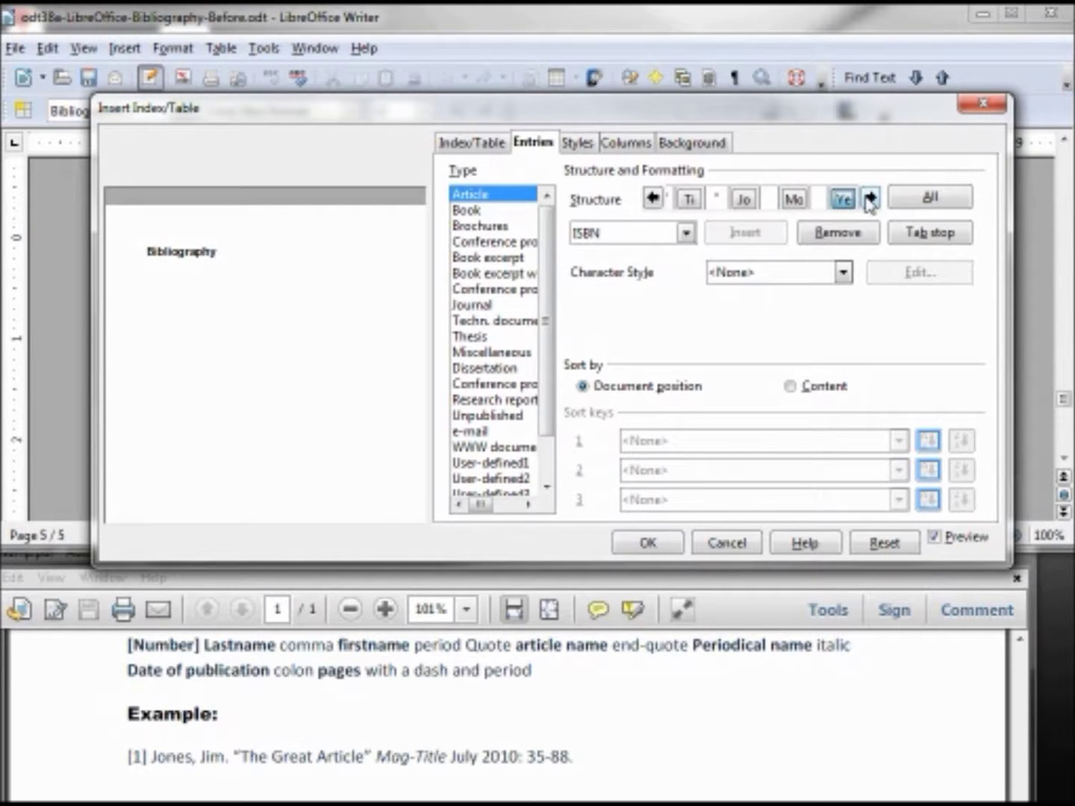
left_click(869, 198)
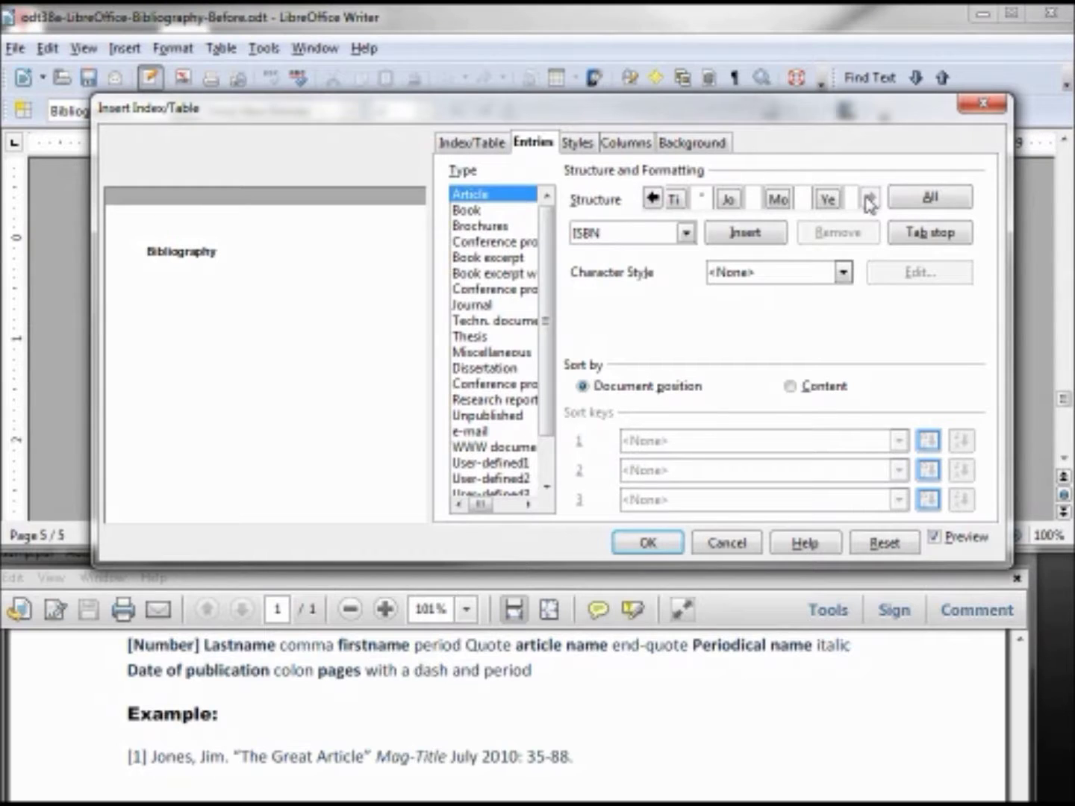
type(":")
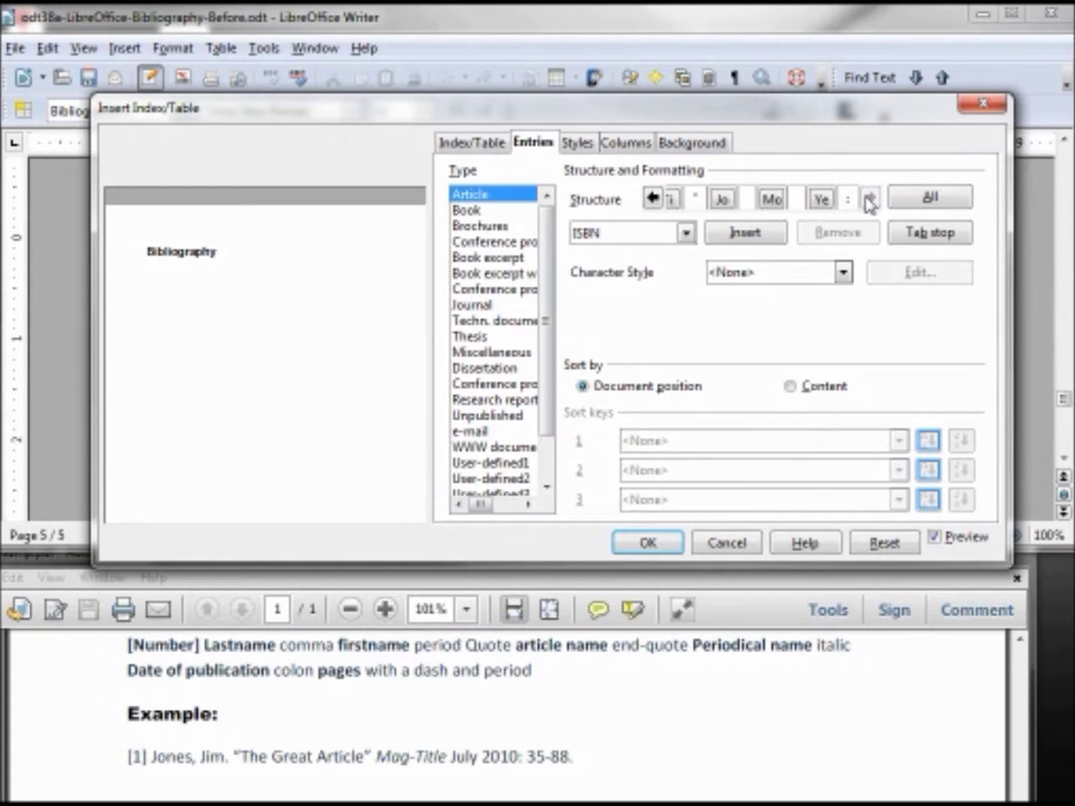
Append the Page(s) field to the end of the Article entry pattern
left_click(685, 232)
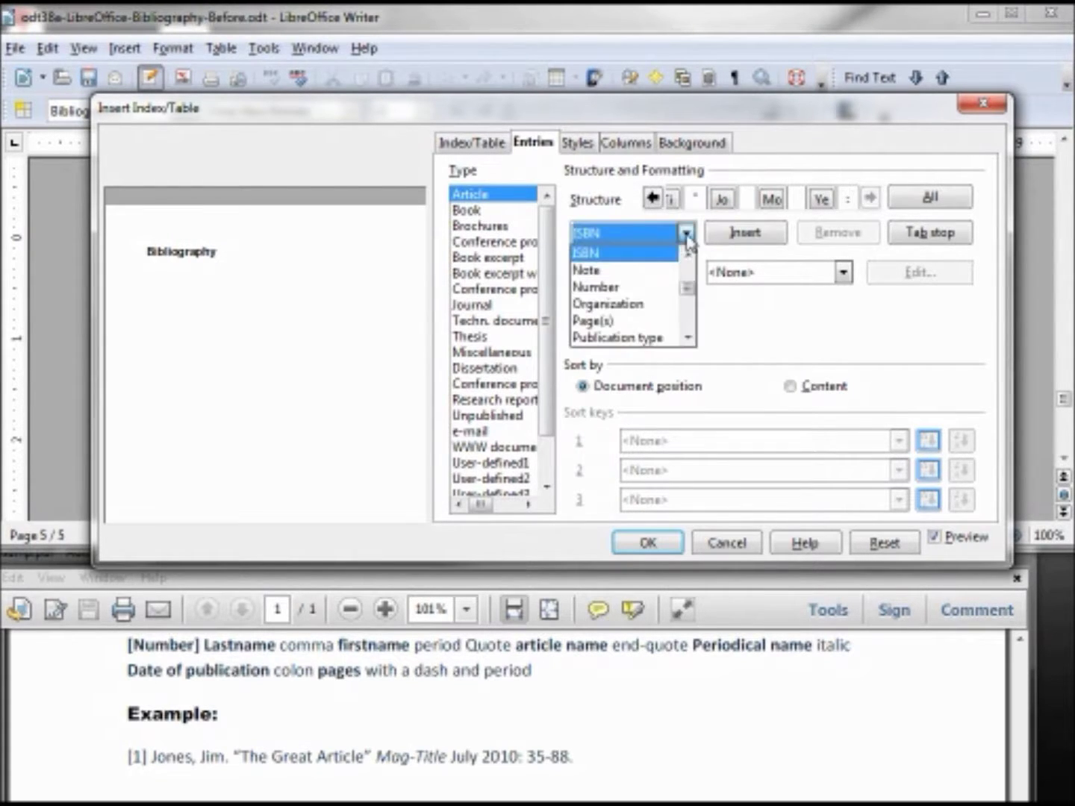
left_click(631, 321)
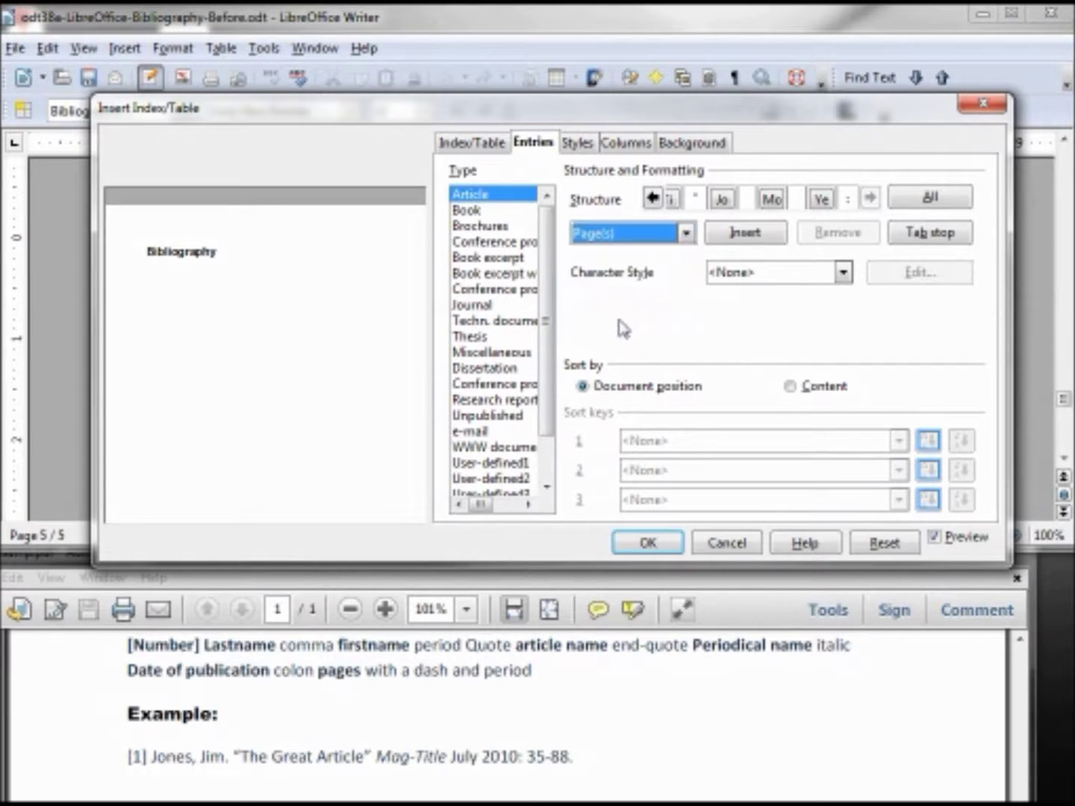
left_click(739, 236)
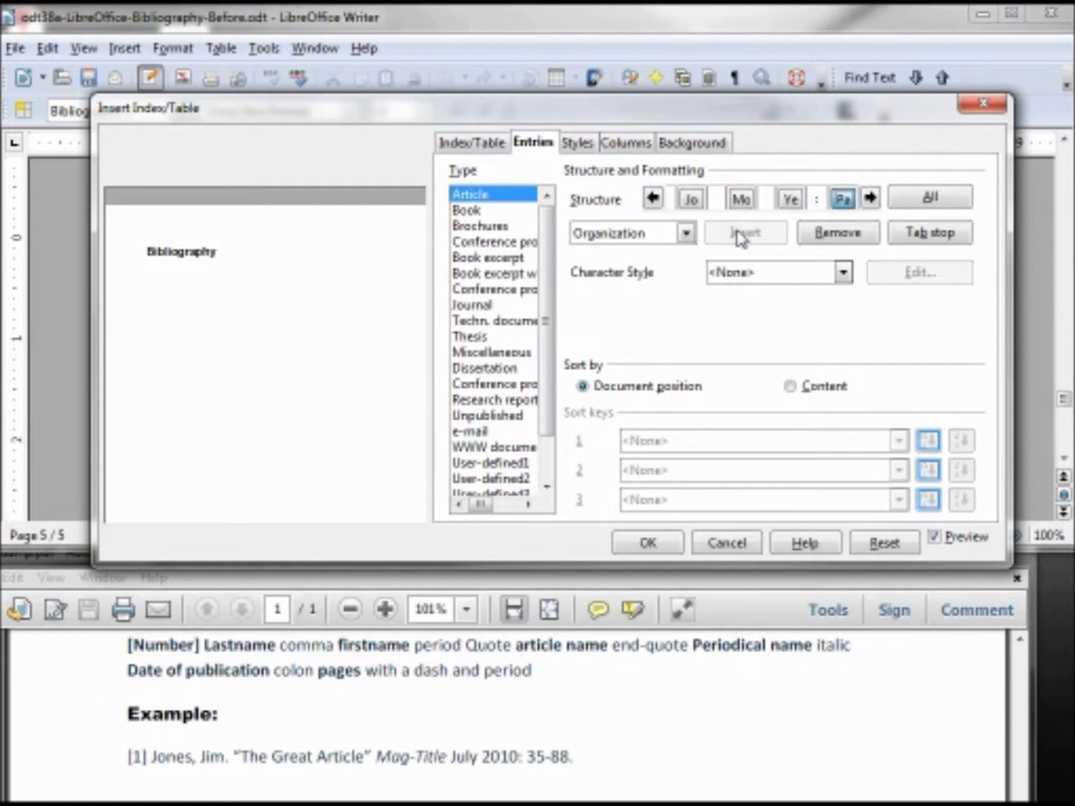
Confirm the revised Article format so the Jones entry ends 'Mag-Title July 2010: 35-88'
left_click(646, 542)
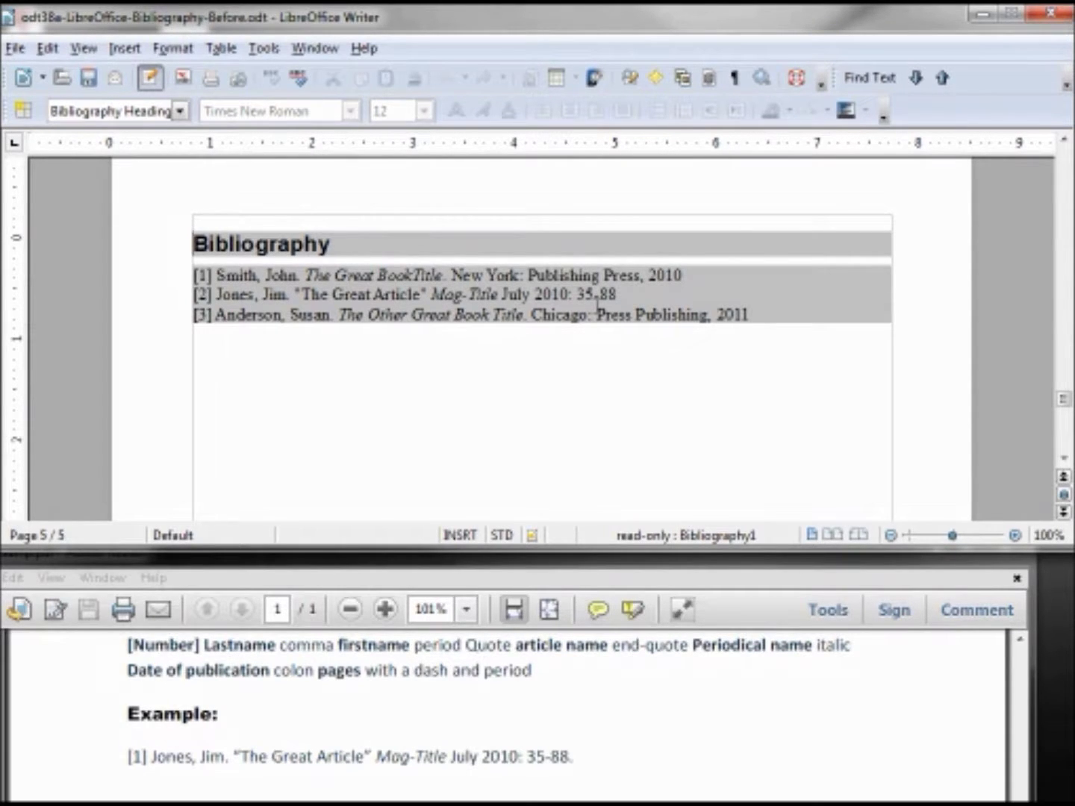
Reopen Edit Index/Table, select the Ti title element and show its character style list
right_click(432, 296)
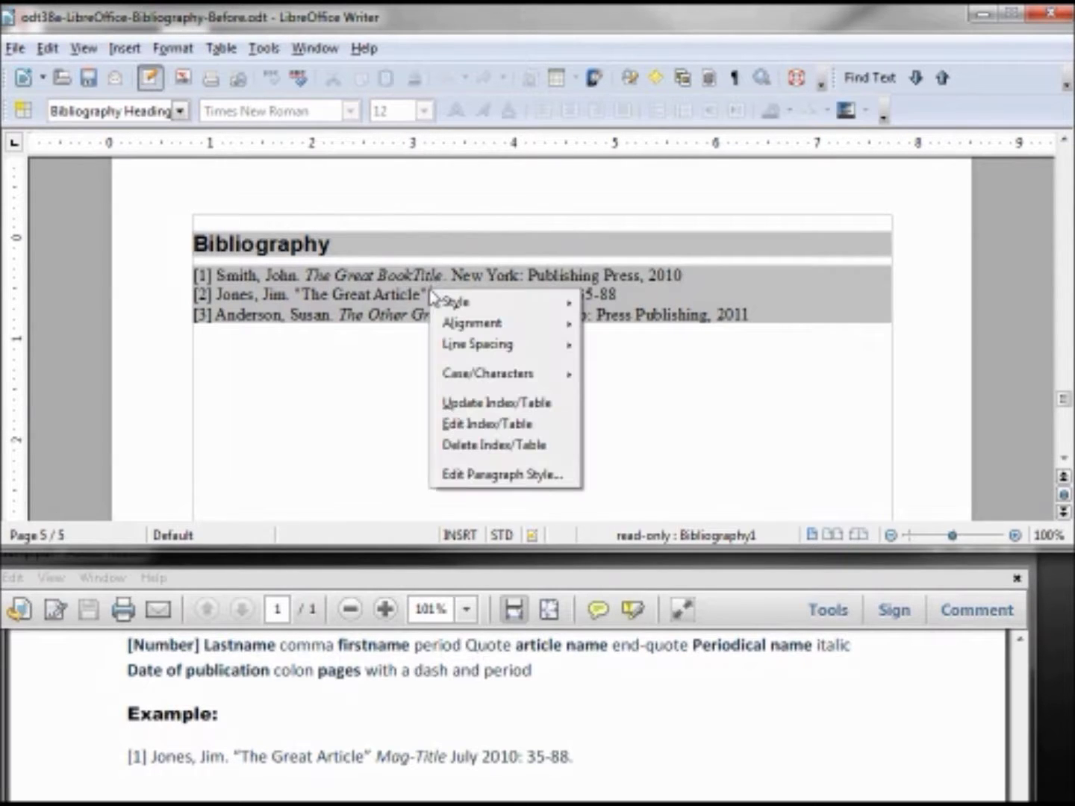
left_click(493, 426)
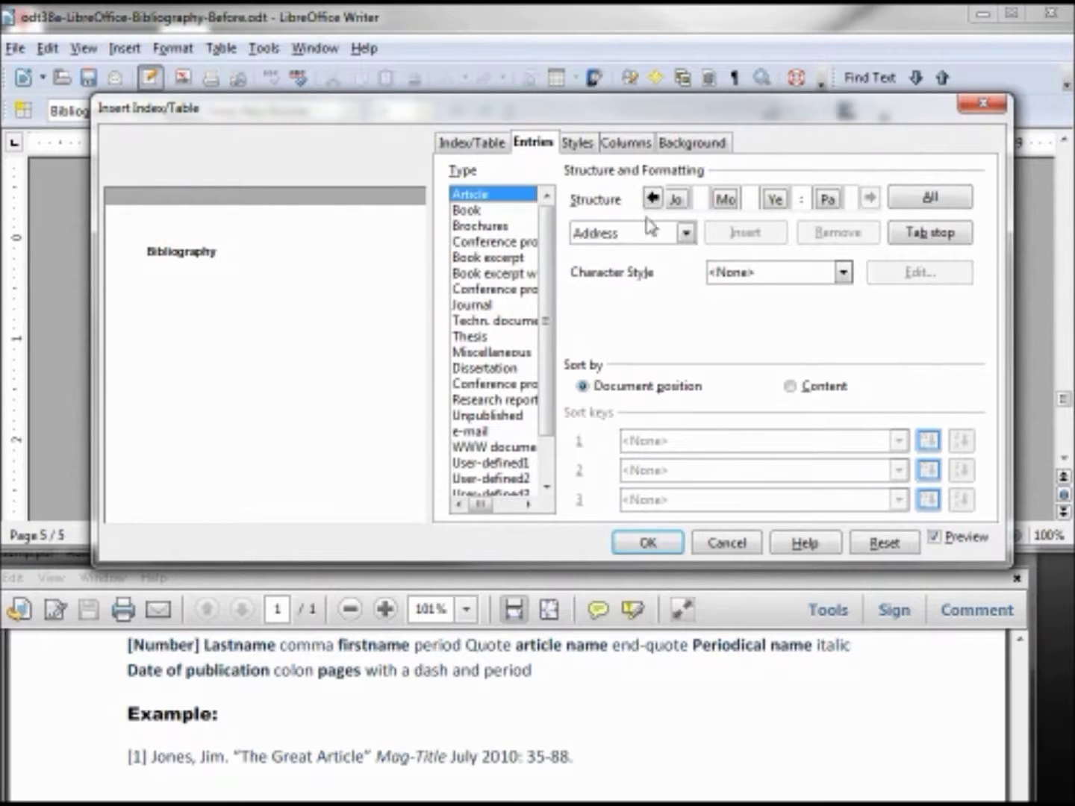
left_click(772, 203)
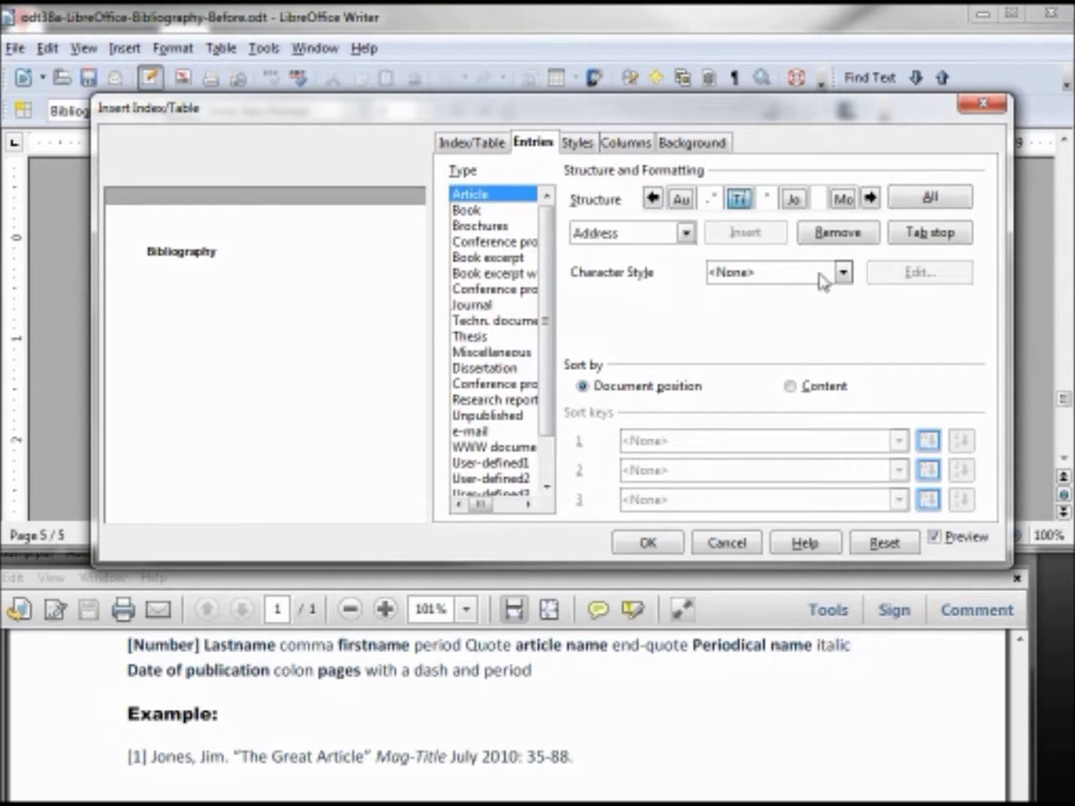
left_click(842, 272)
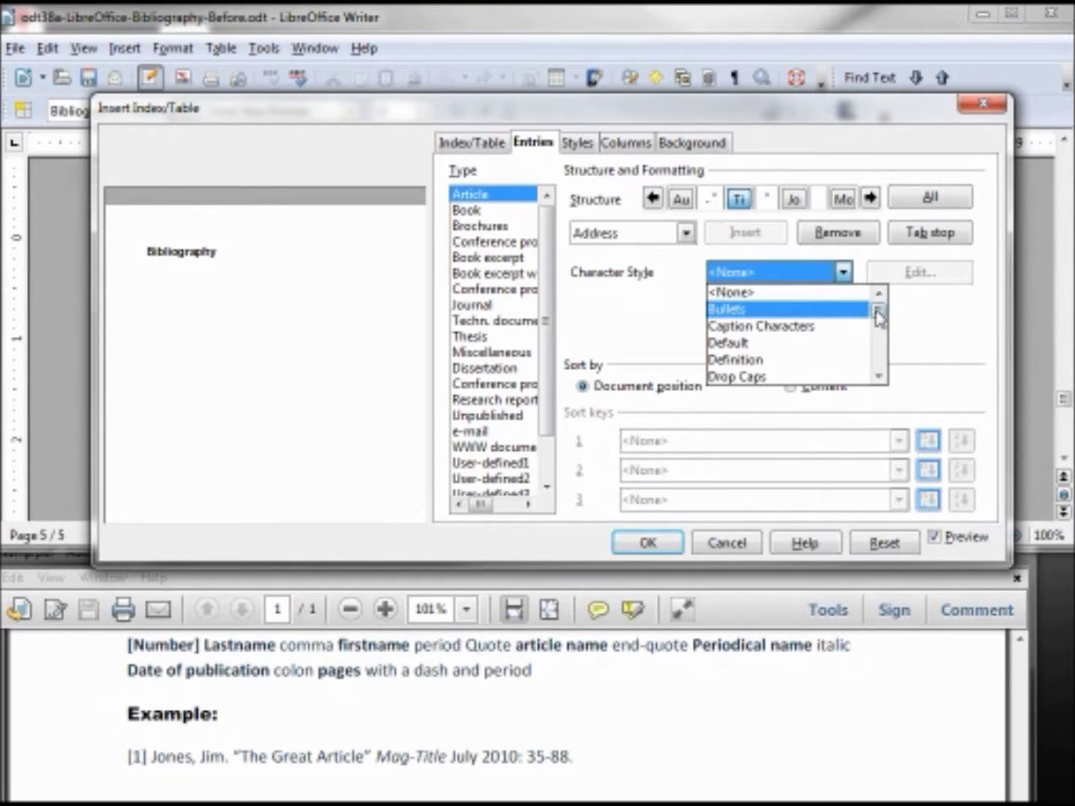
left_click_drag(877, 322, 880, 366)
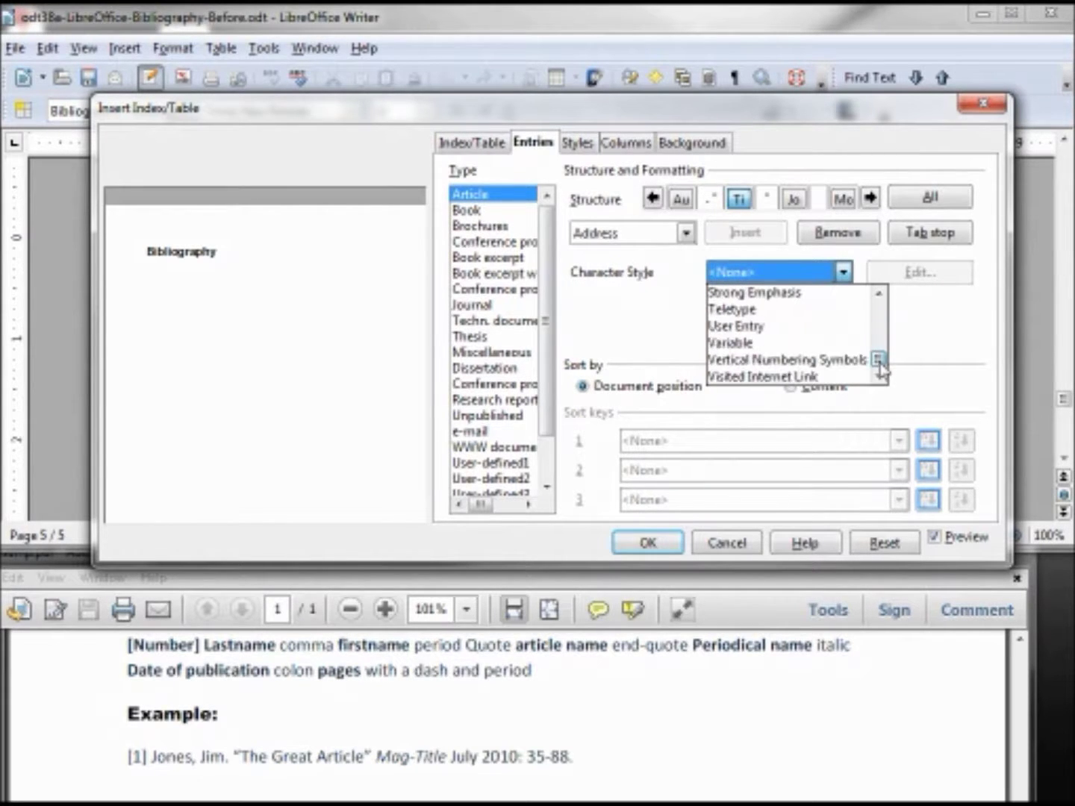
Style the article title with User Entry, make that style double-underlined, and update the bibliography
left_click(775, 336)
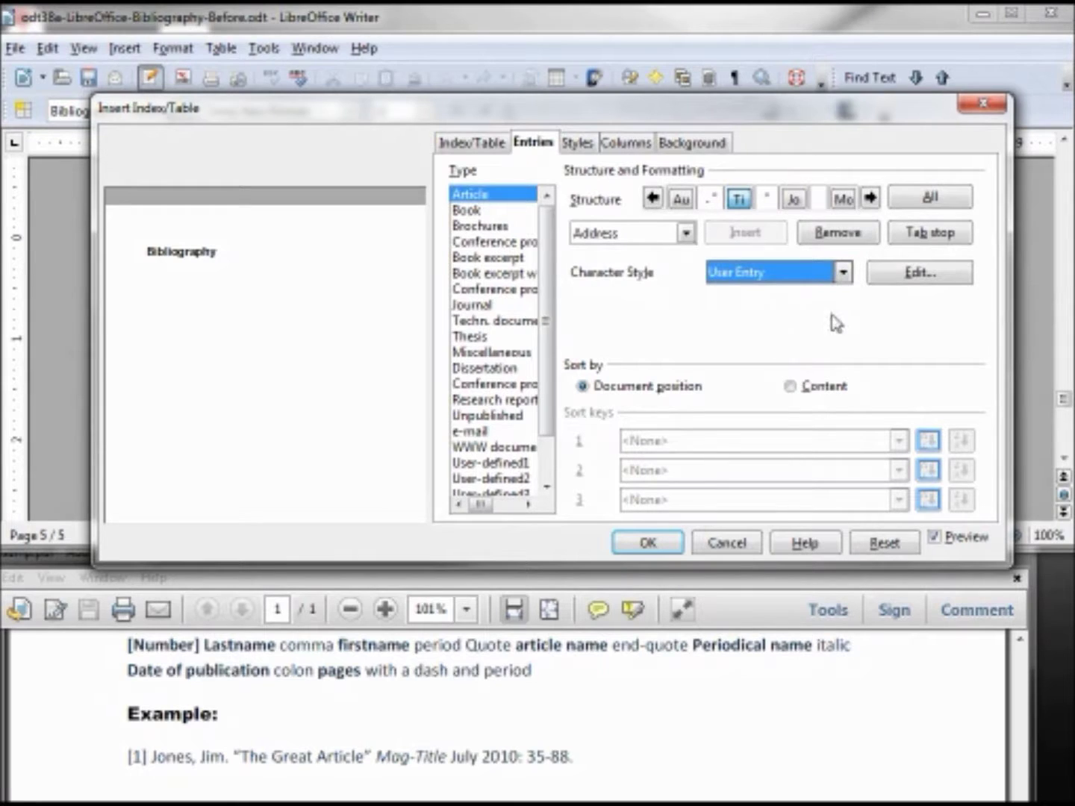
left_click(917, 273)
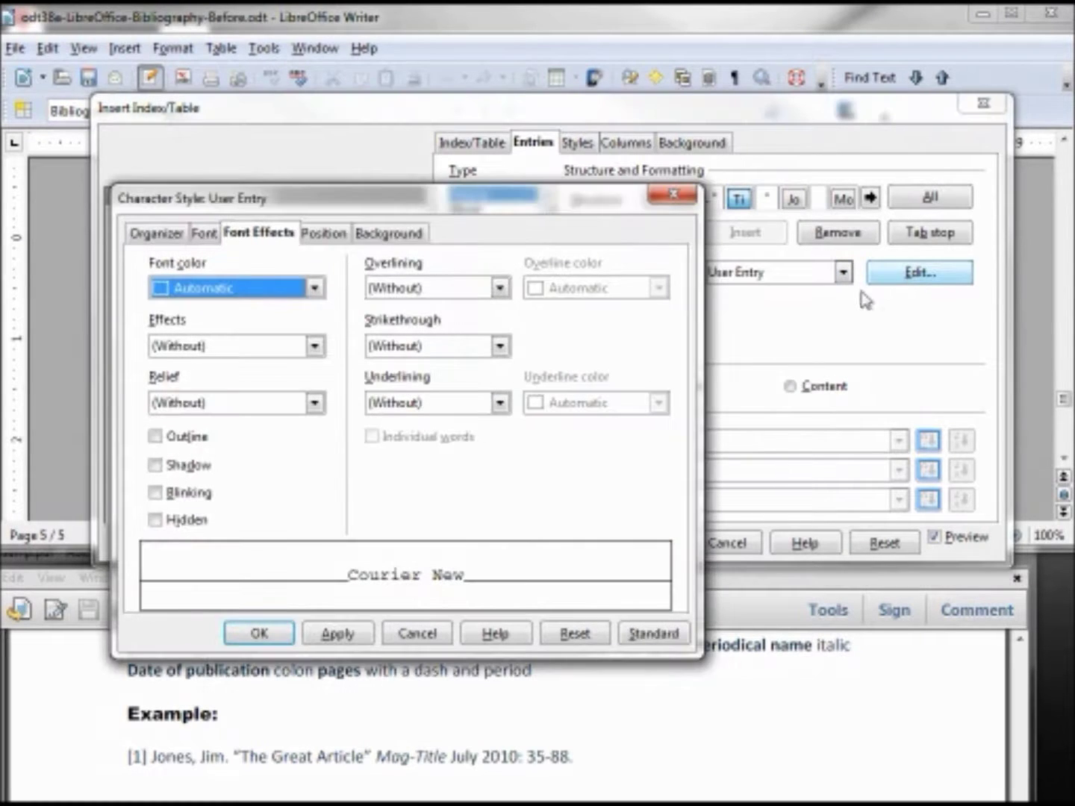
left_click(499, 403)
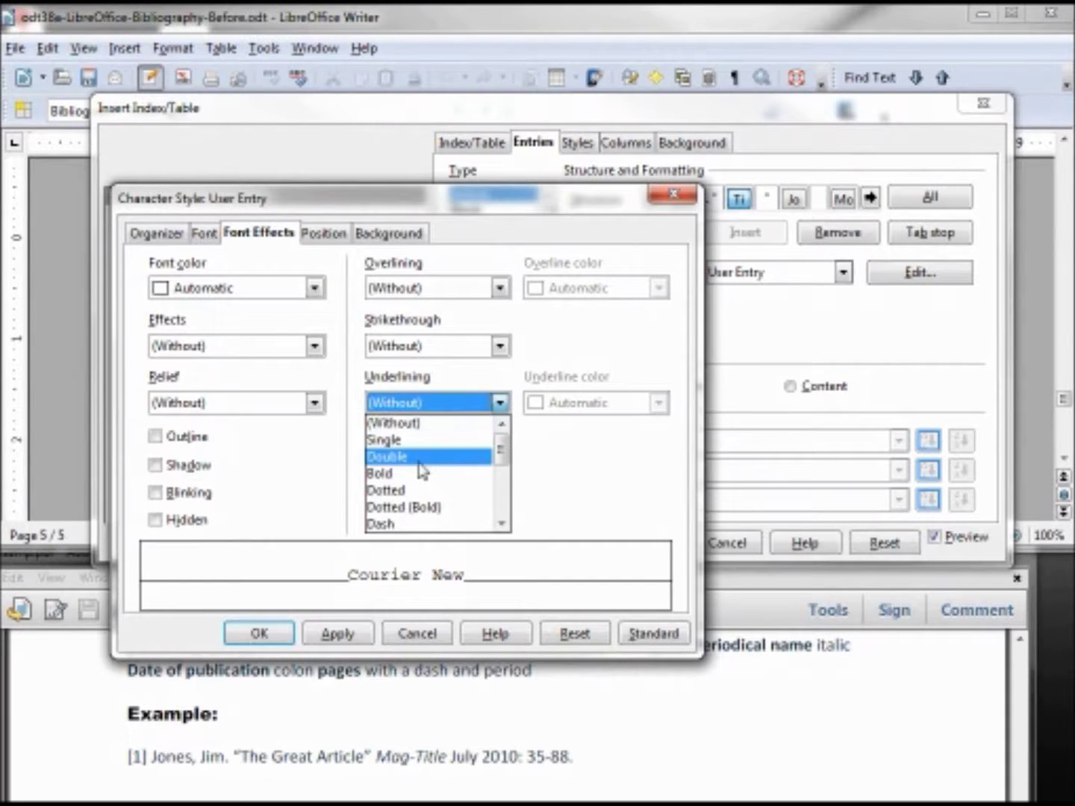
left_click(420, 458)
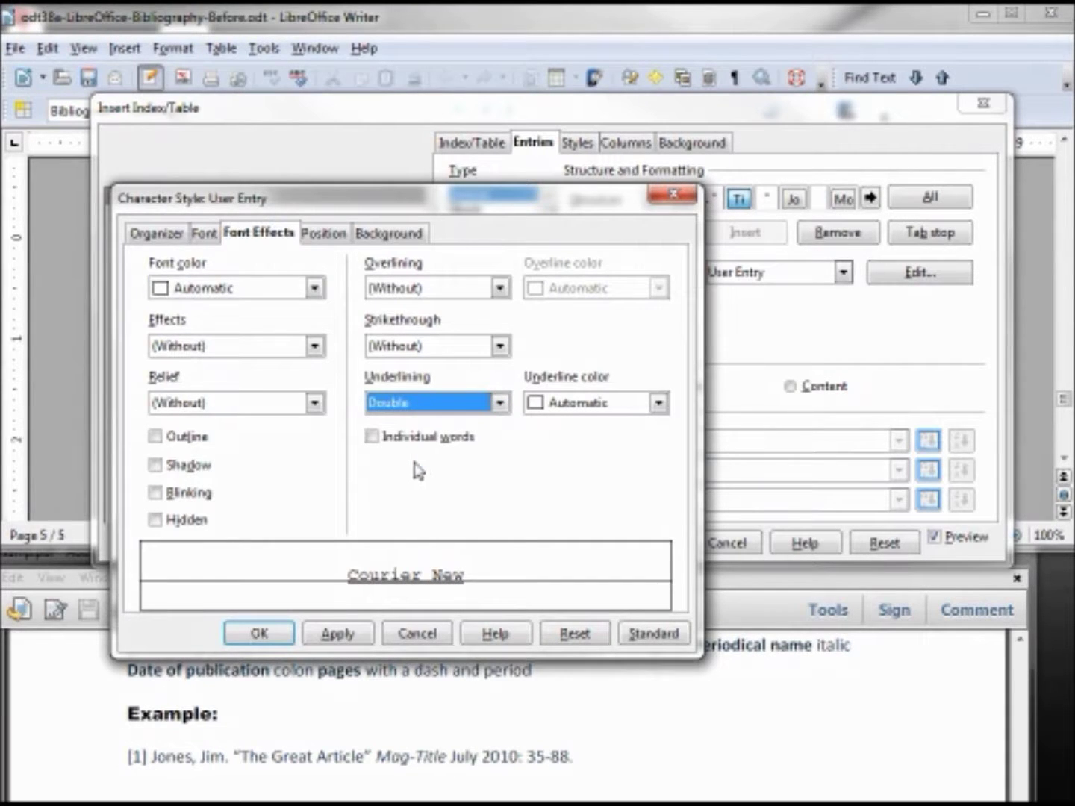
left_click(335, 635)
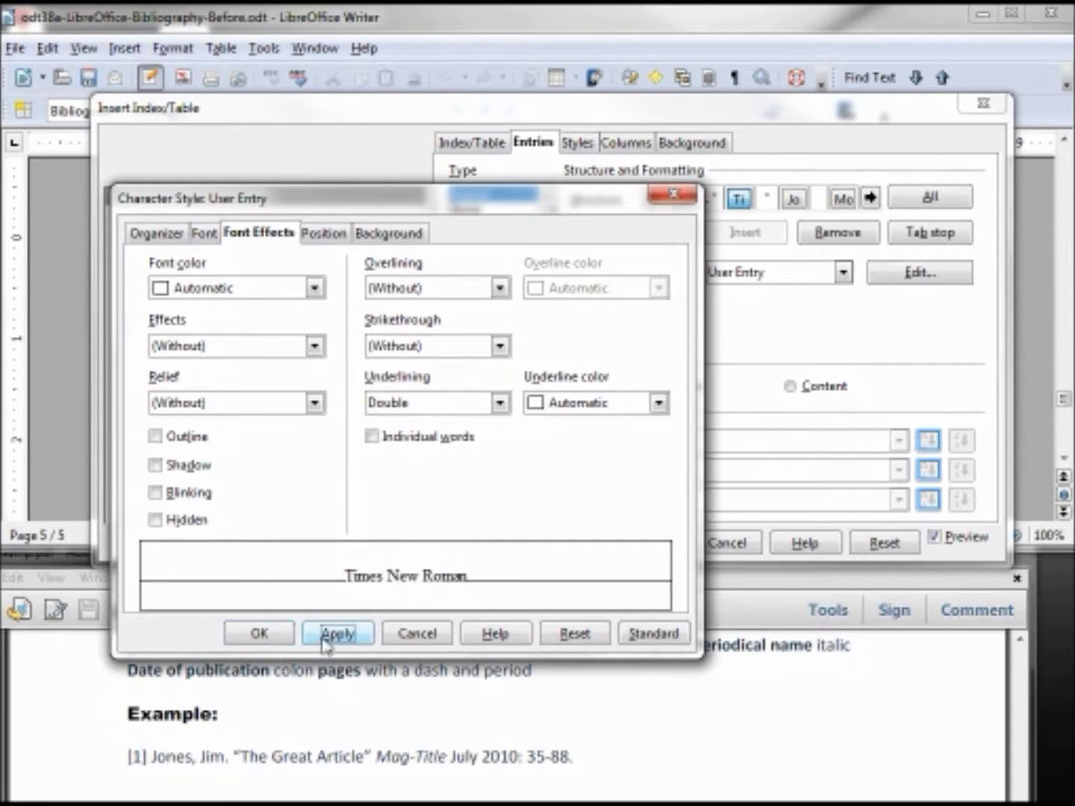
left_click(261, 637)
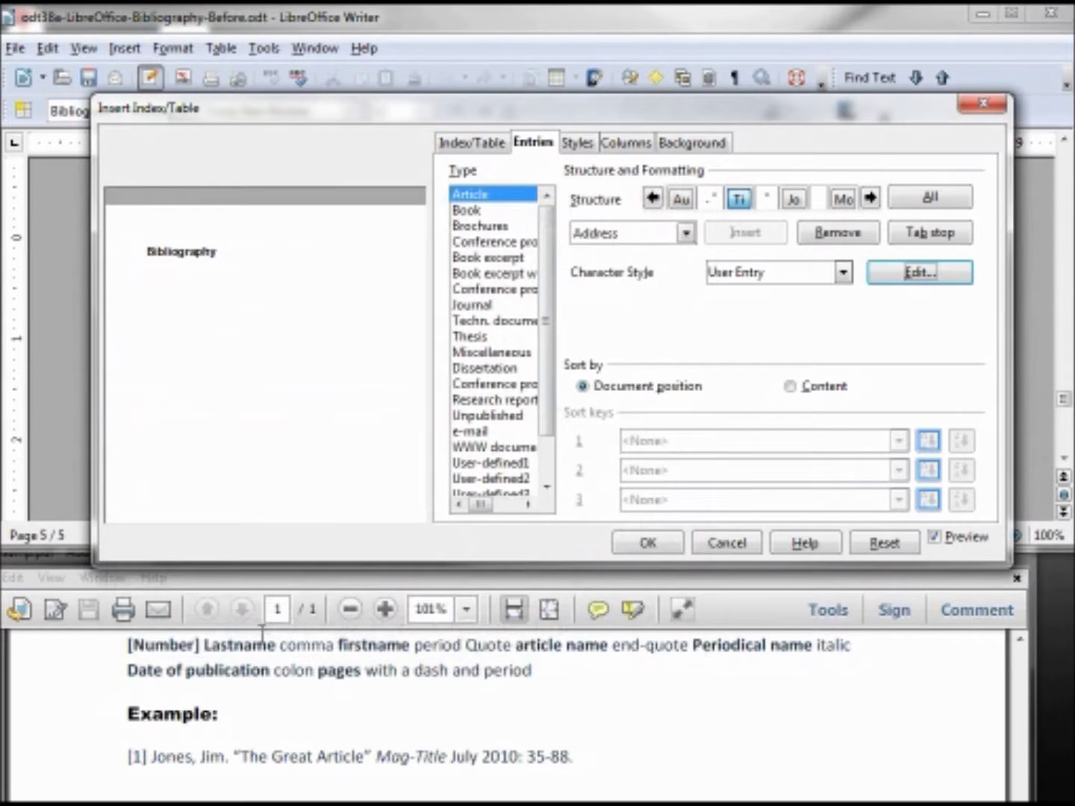
left_click(646, 544)
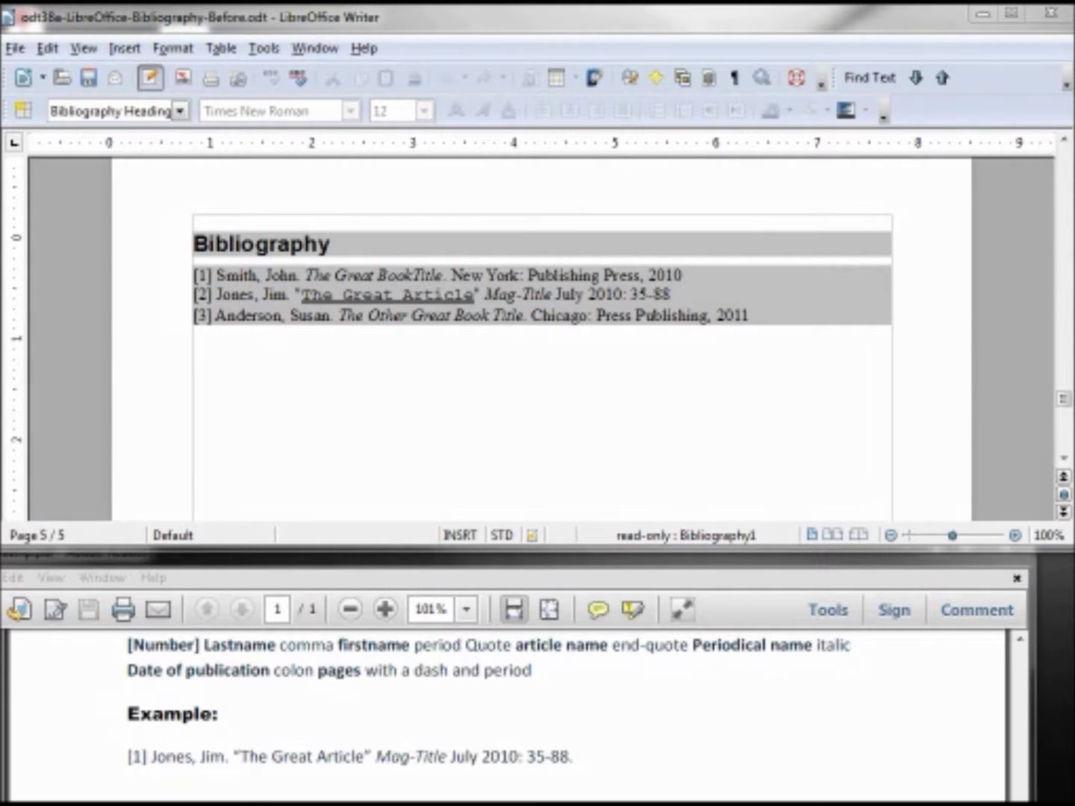
Shrink the Adobe Reader window to a thin strip and scroll up to page 4's cited text
left_click_drag(689, 549, 699, 780)
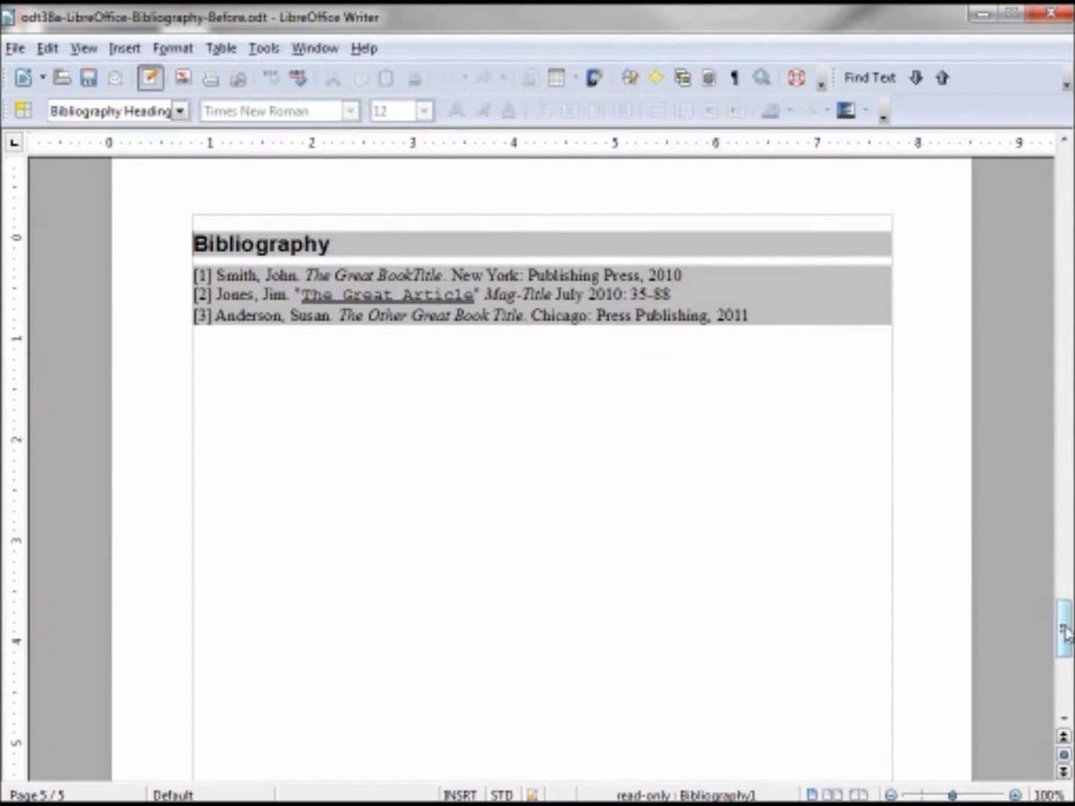
left_click_drag(1062, 628, 1064, 516)
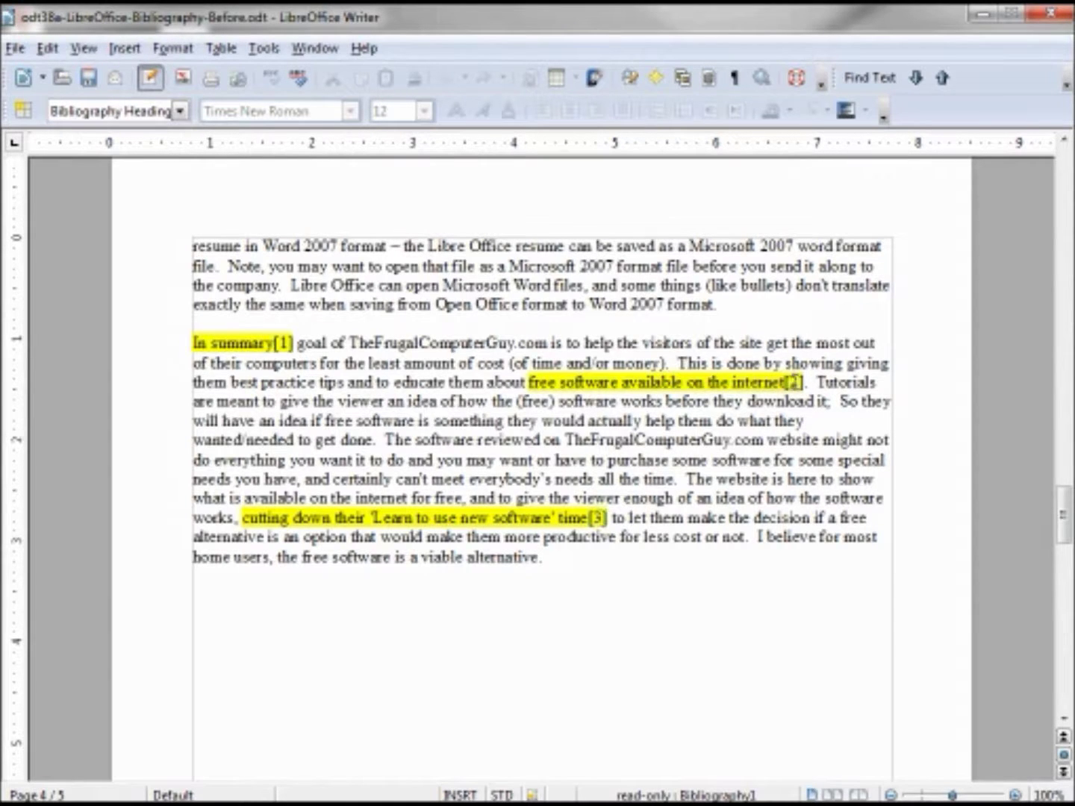
Delete the Jones [2] citation marker from page 4's text
left_click(783, 381)
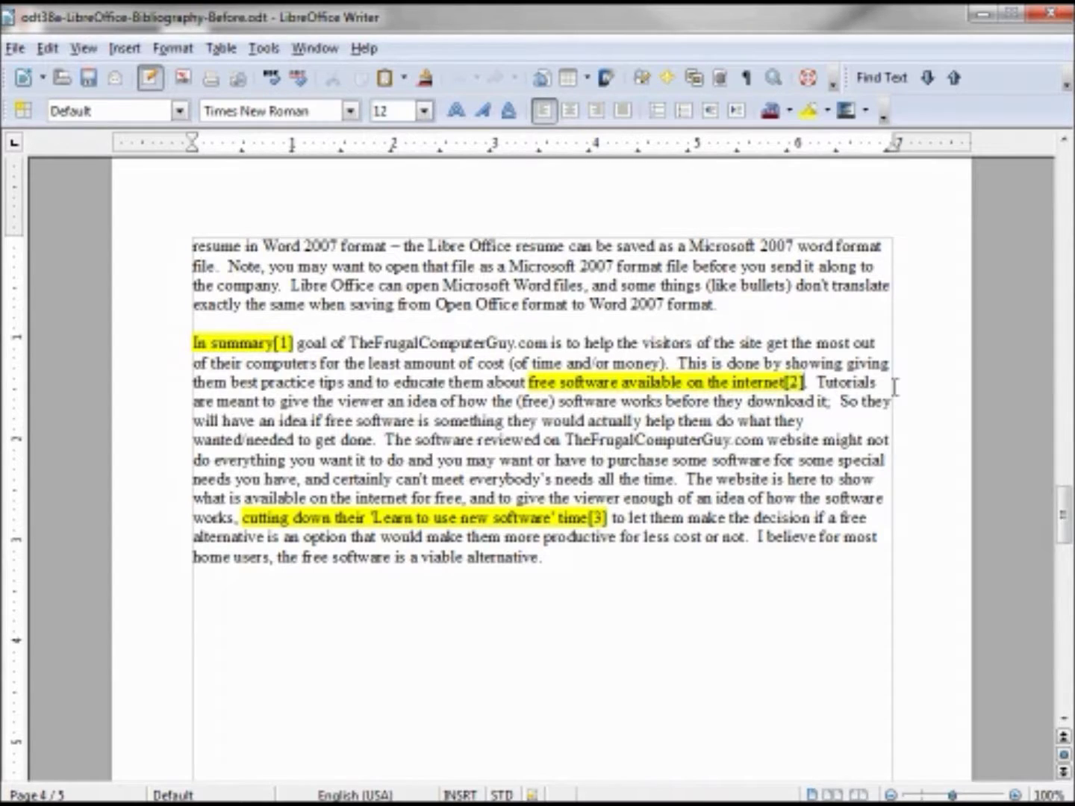
key("Delete")
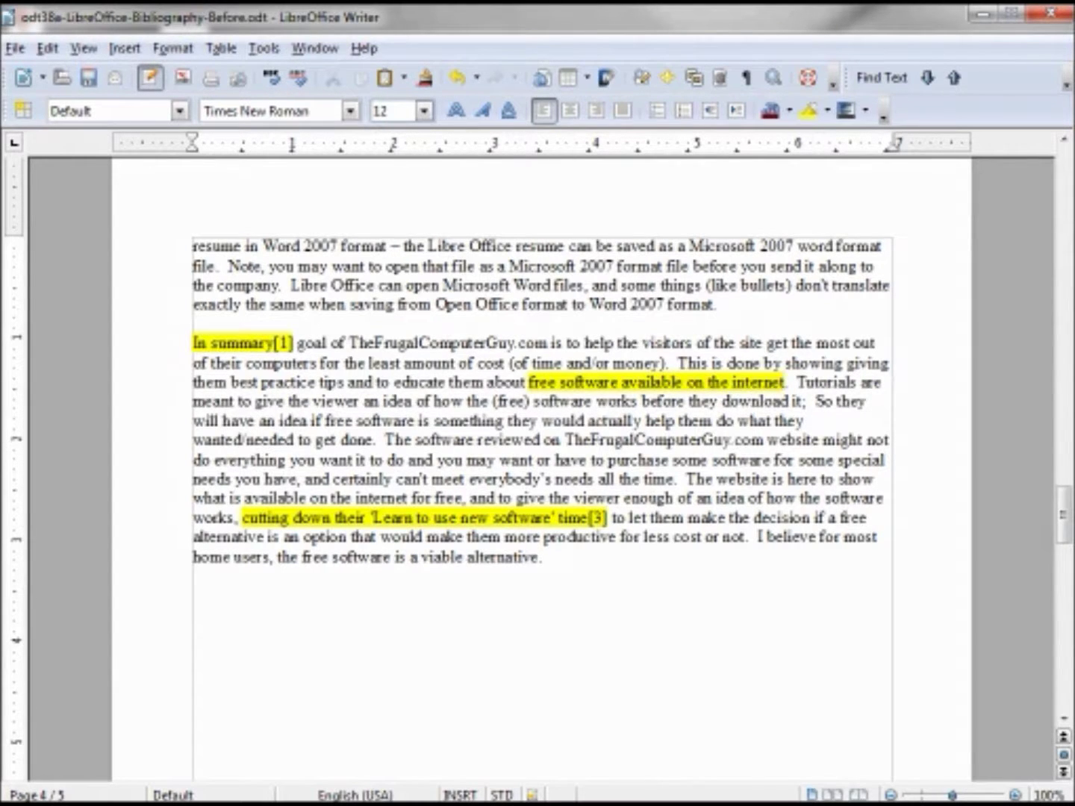
left_click_drag(1064, 481, 857, 563)
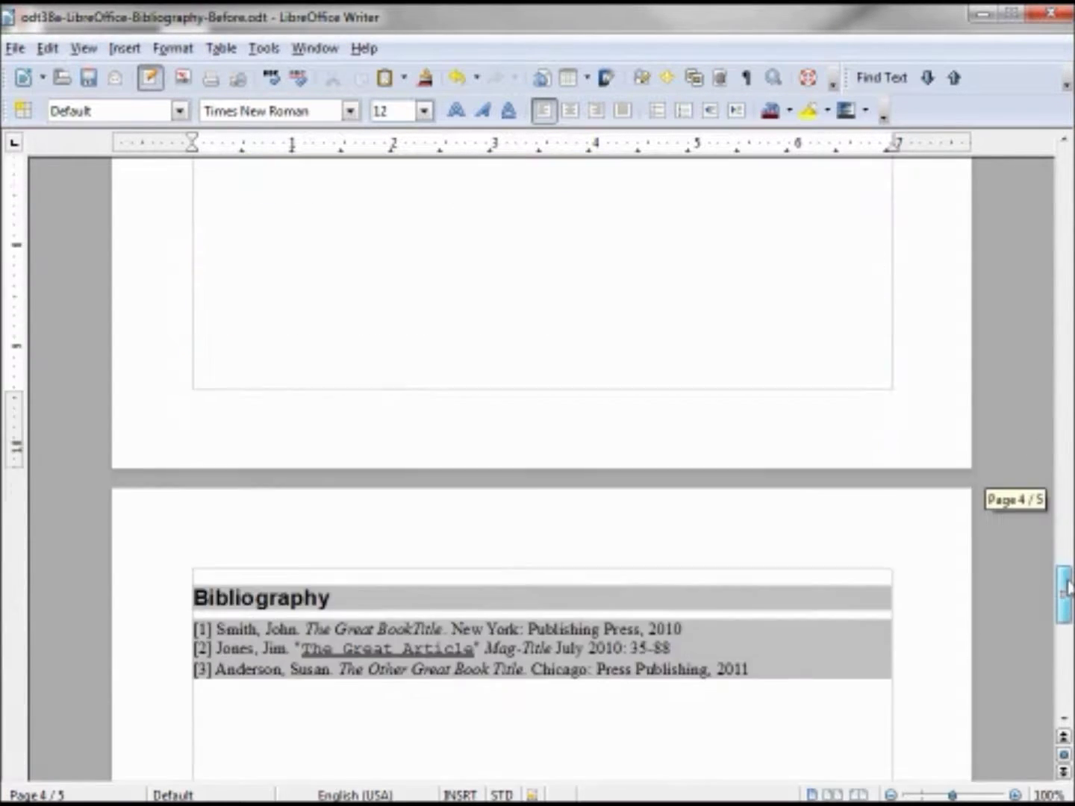
Update the bibliography so Jones drops out, then place the cursor after 'internet'
right_click(571, 539)
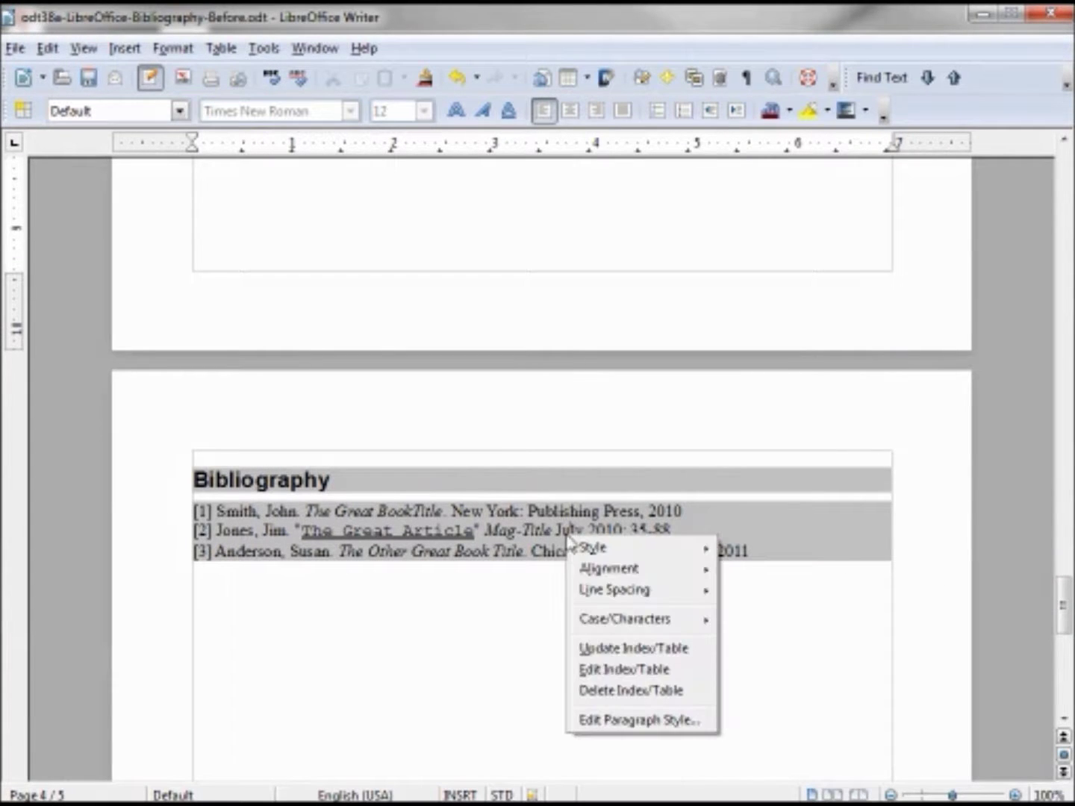
left_click(606, 650)
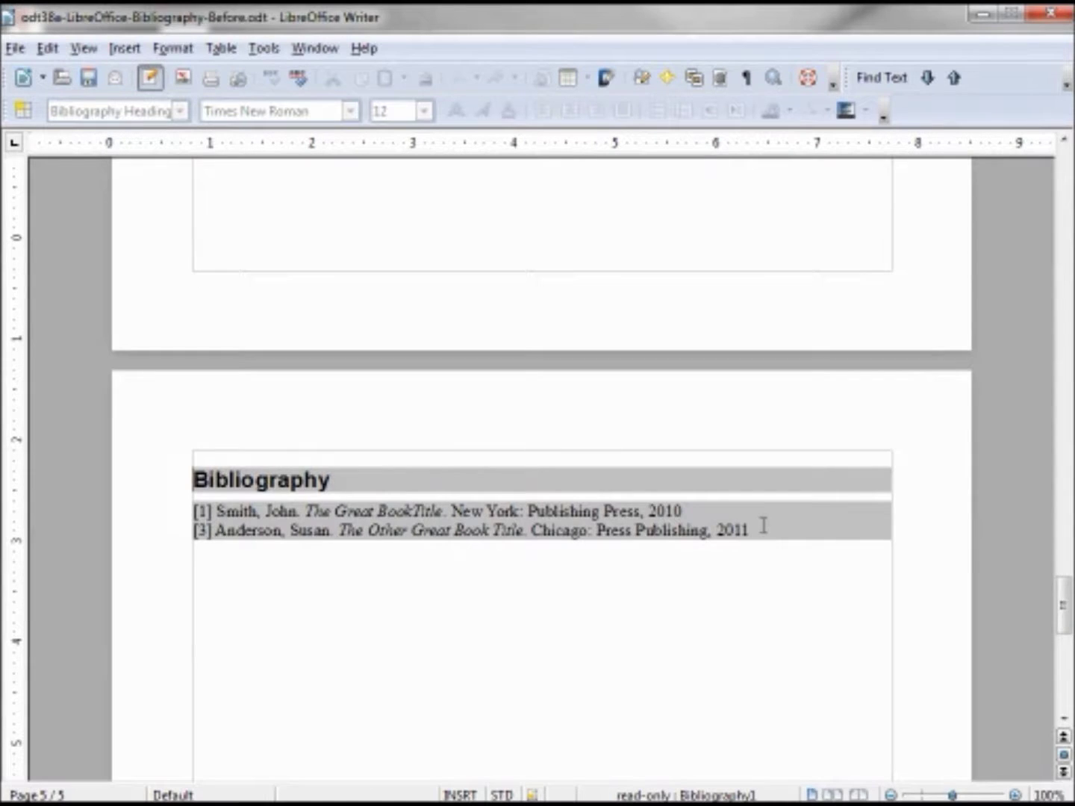
left_click_drag(1065, 621, 1064, 515)
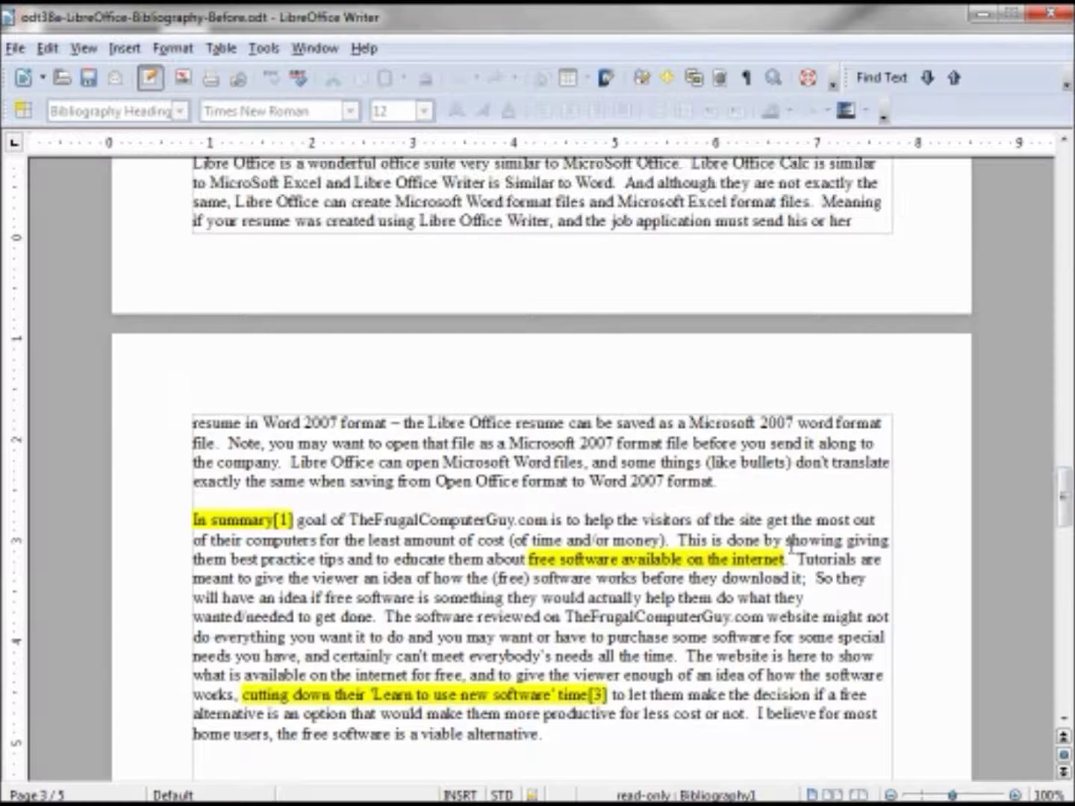
left_click(790, 558)
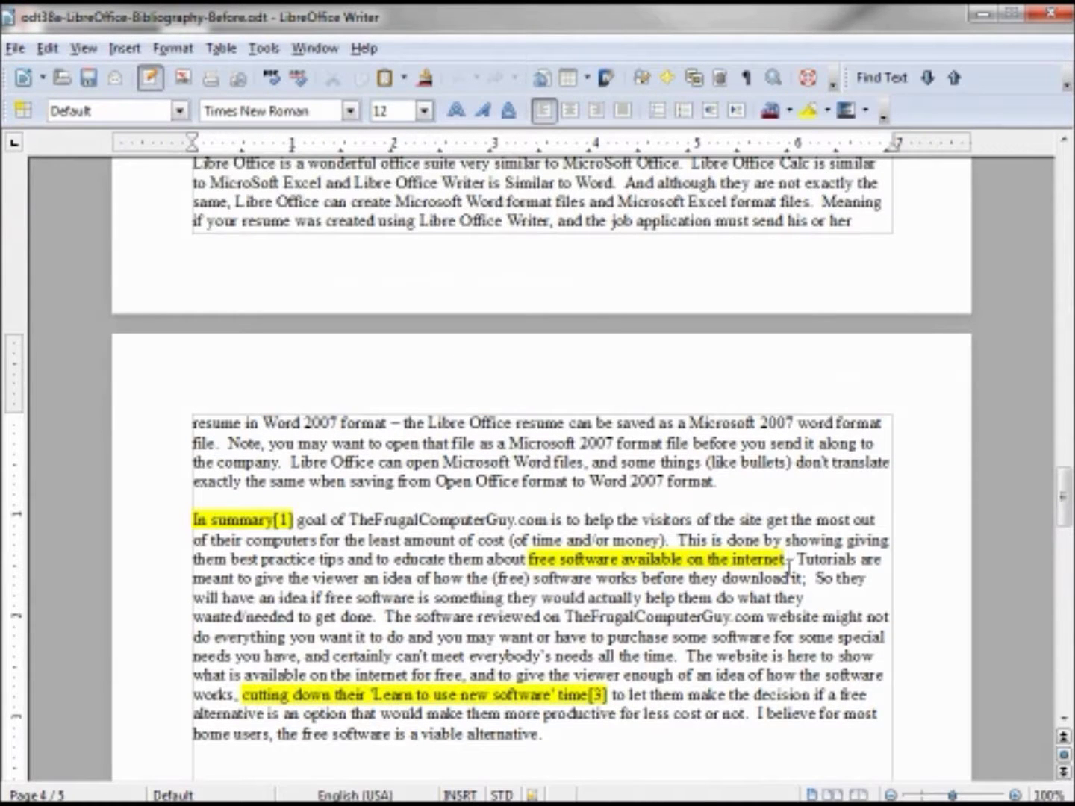
Insert the odt39b Jones citation from the bibliography database after 'internet'
left_click(124, 48)
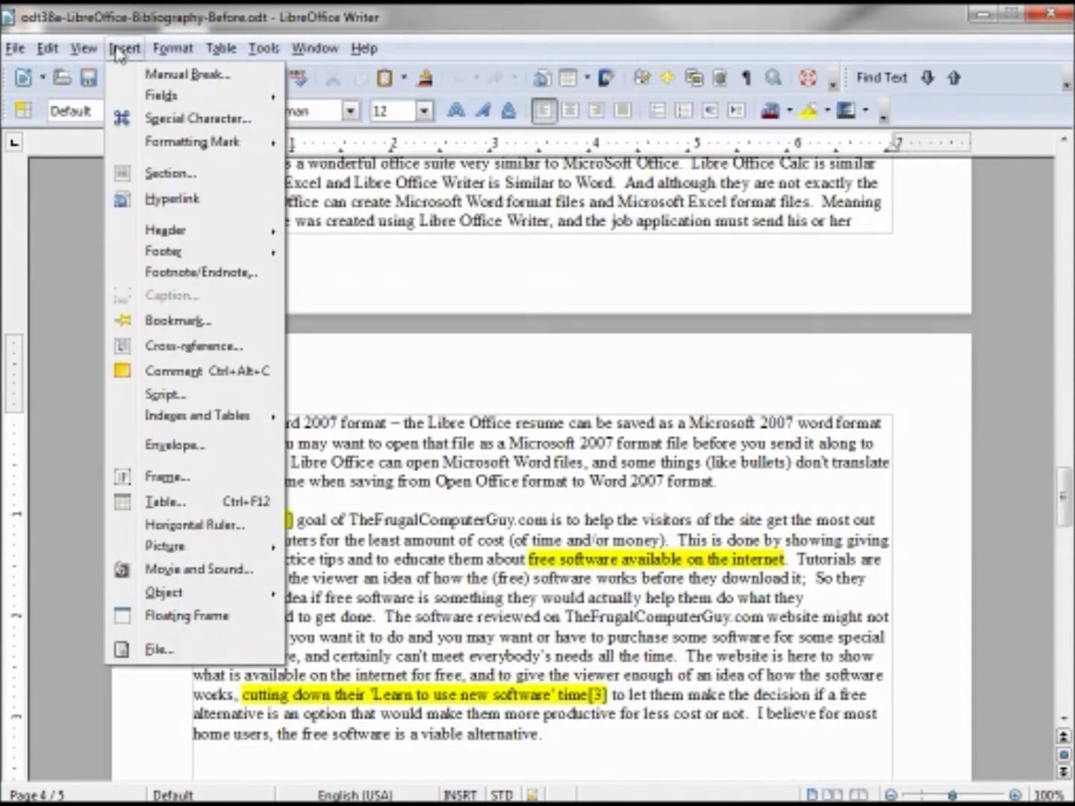
mouse_move(197, 415)
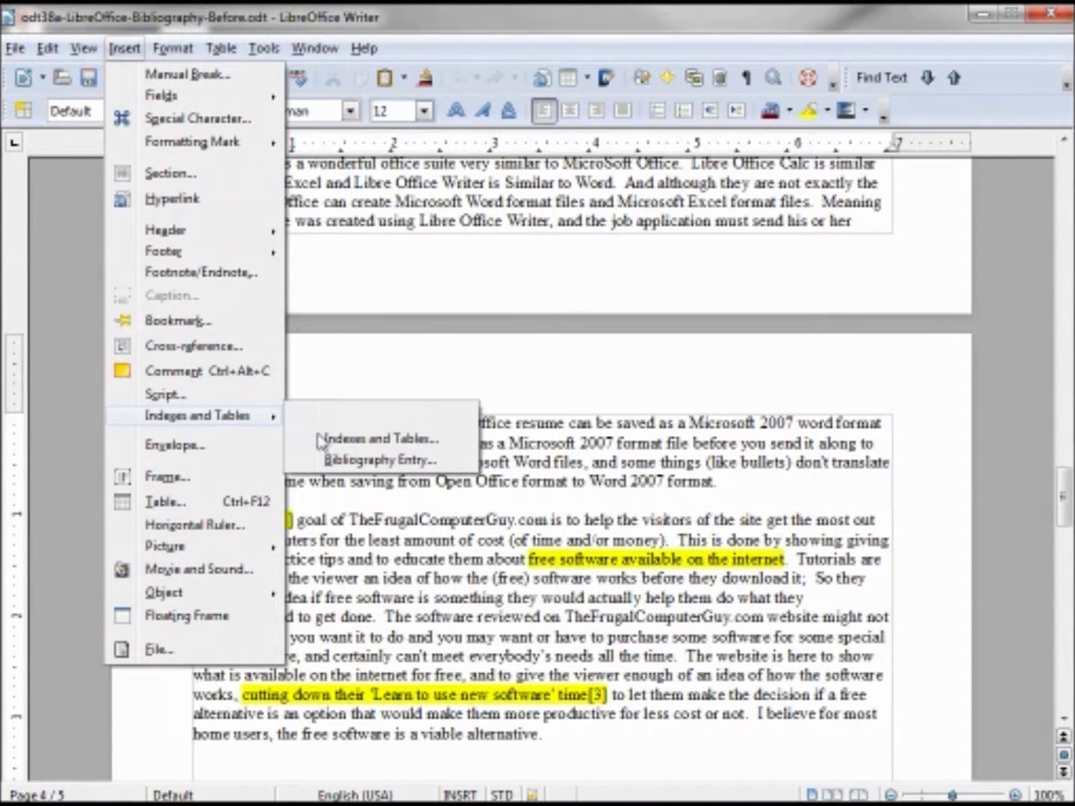
left_click(347, 463)
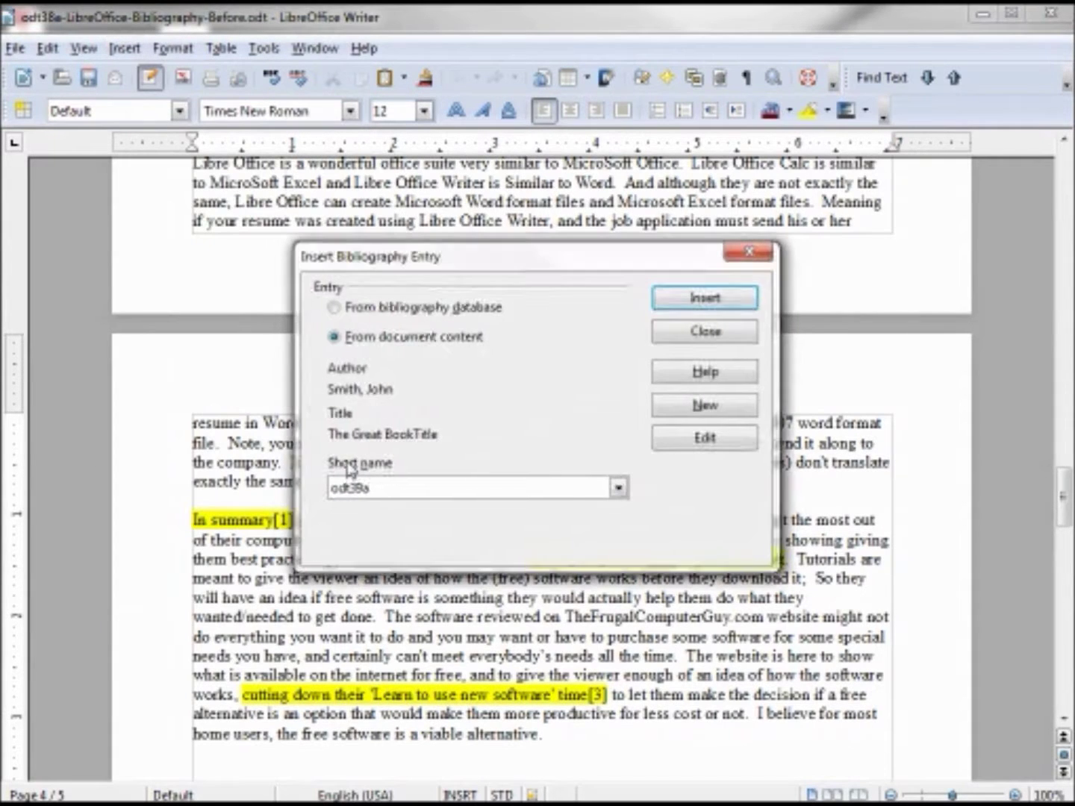
left_click(335, 308)
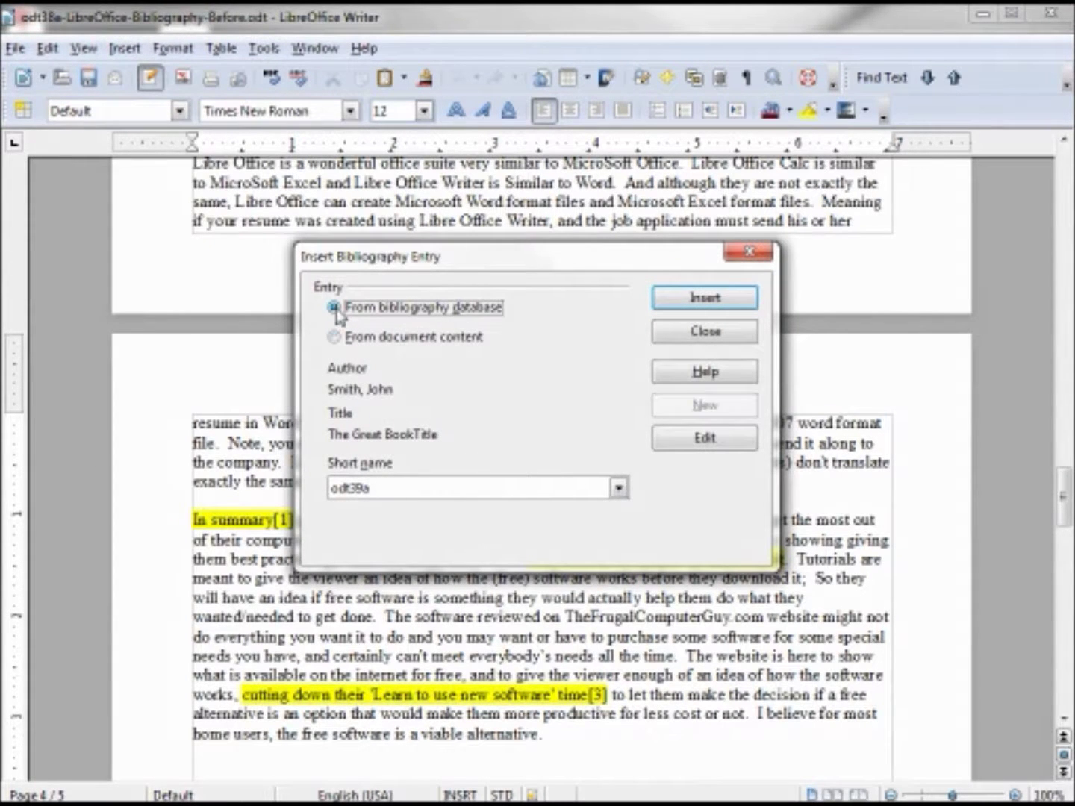
left_click(619, 487)
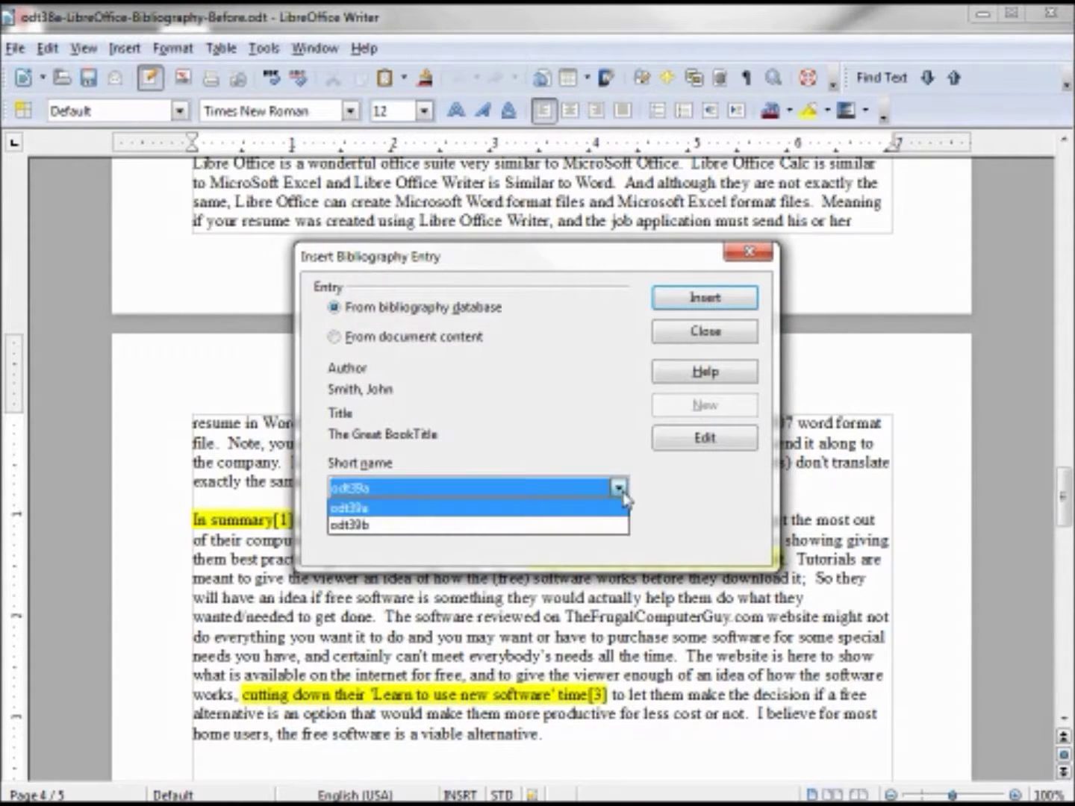
left_click(498, 535)
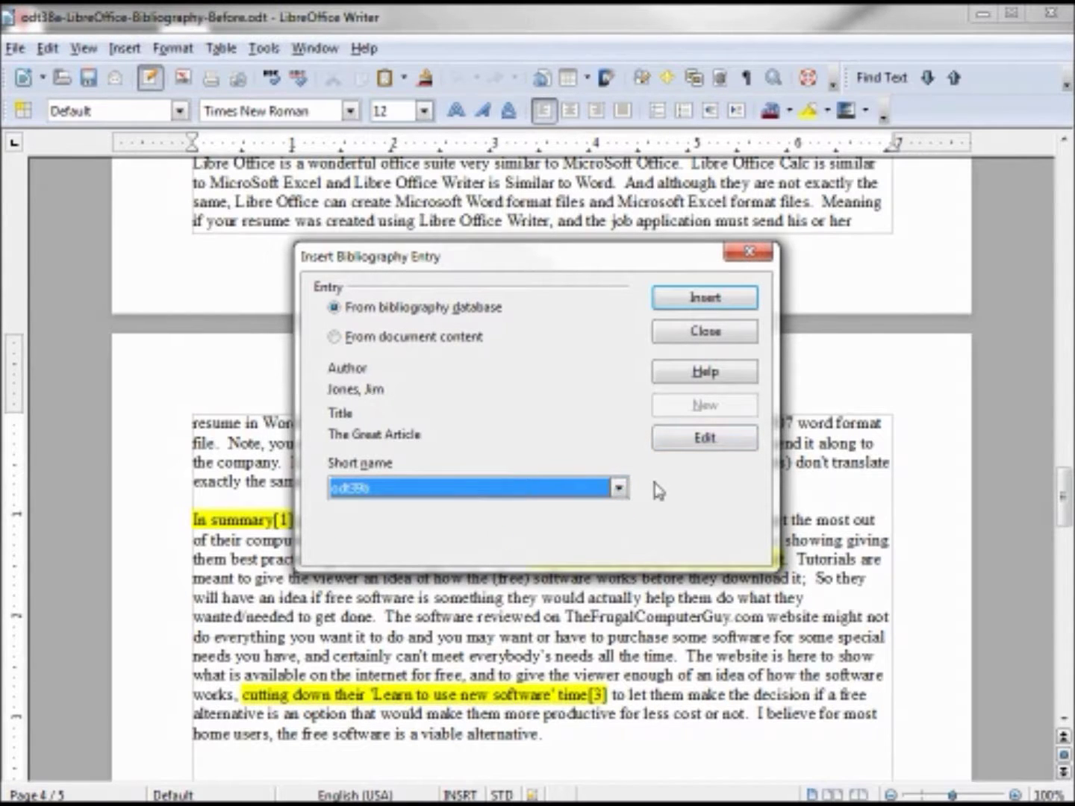
left_click(719, 303)
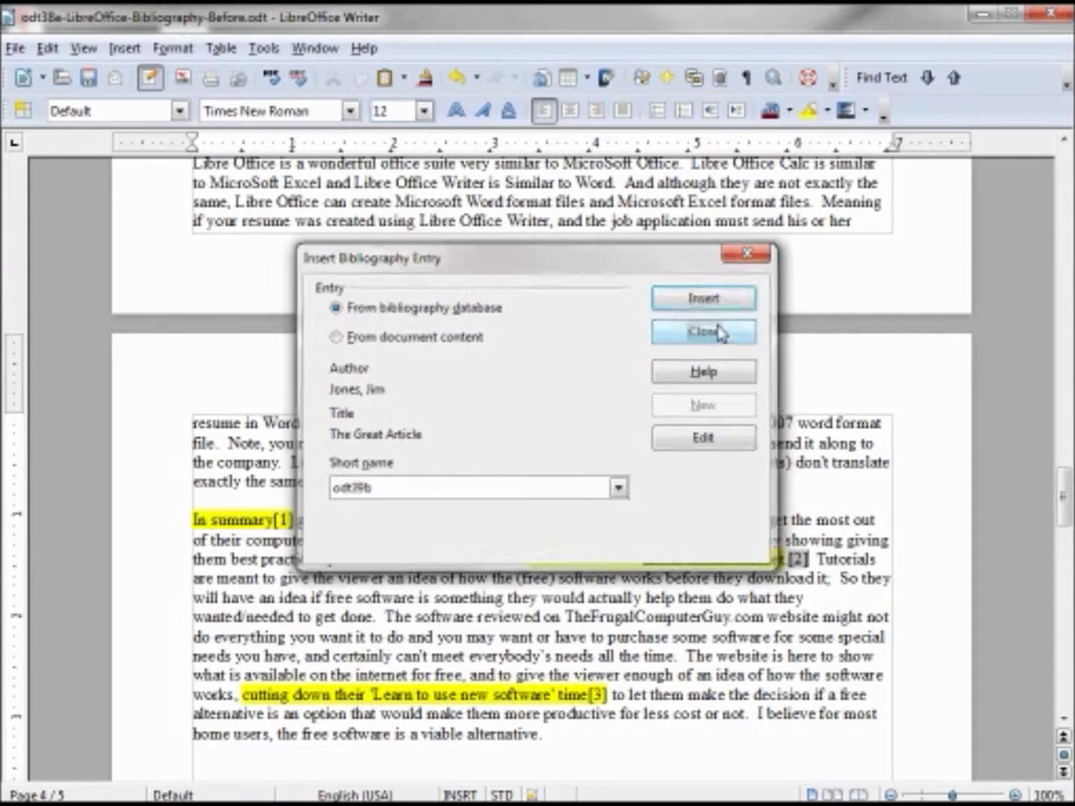
left_click(719, 332)
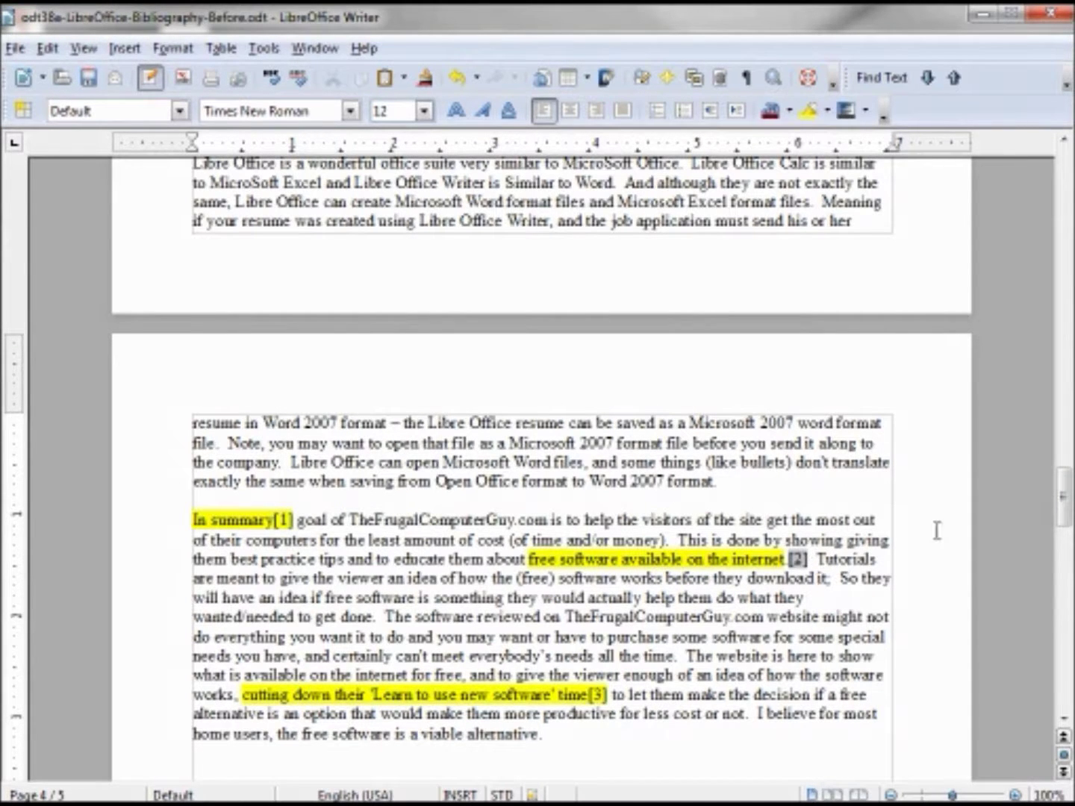
Update the bibliography so it lists Smith, Jones and Anderson again
left_click_drag(1062, 496, 1062, 606)
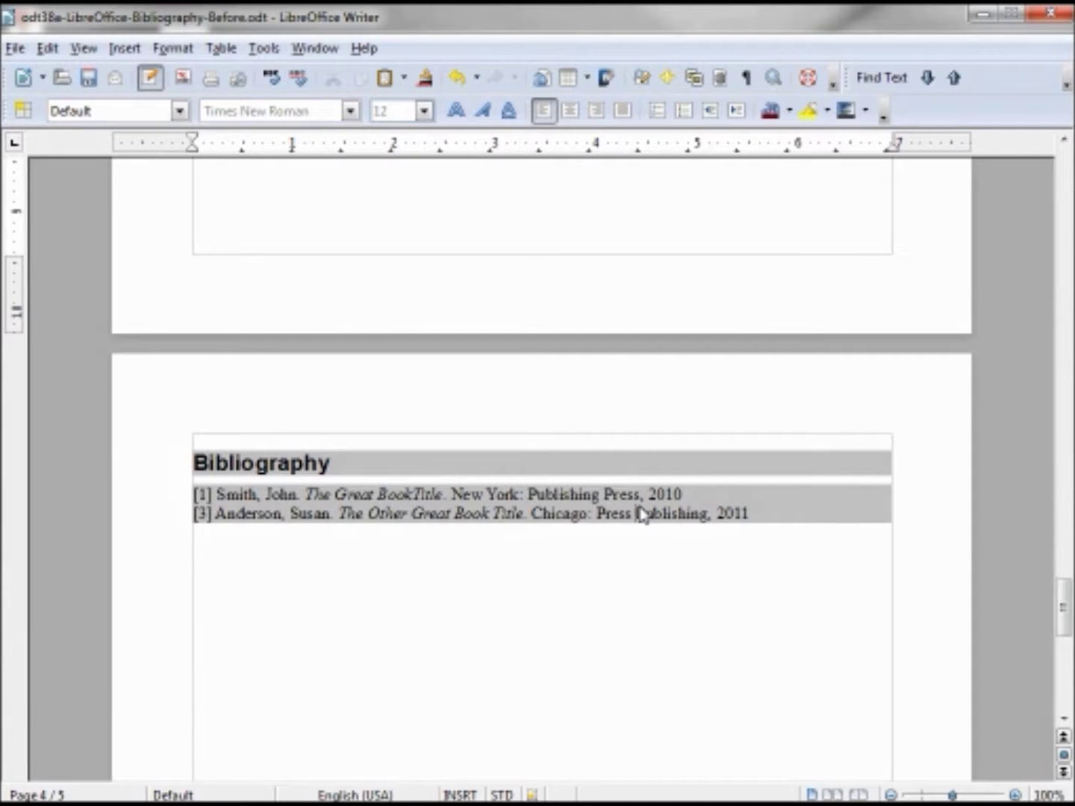
right_click(642, 513)
left_click(688, 620)
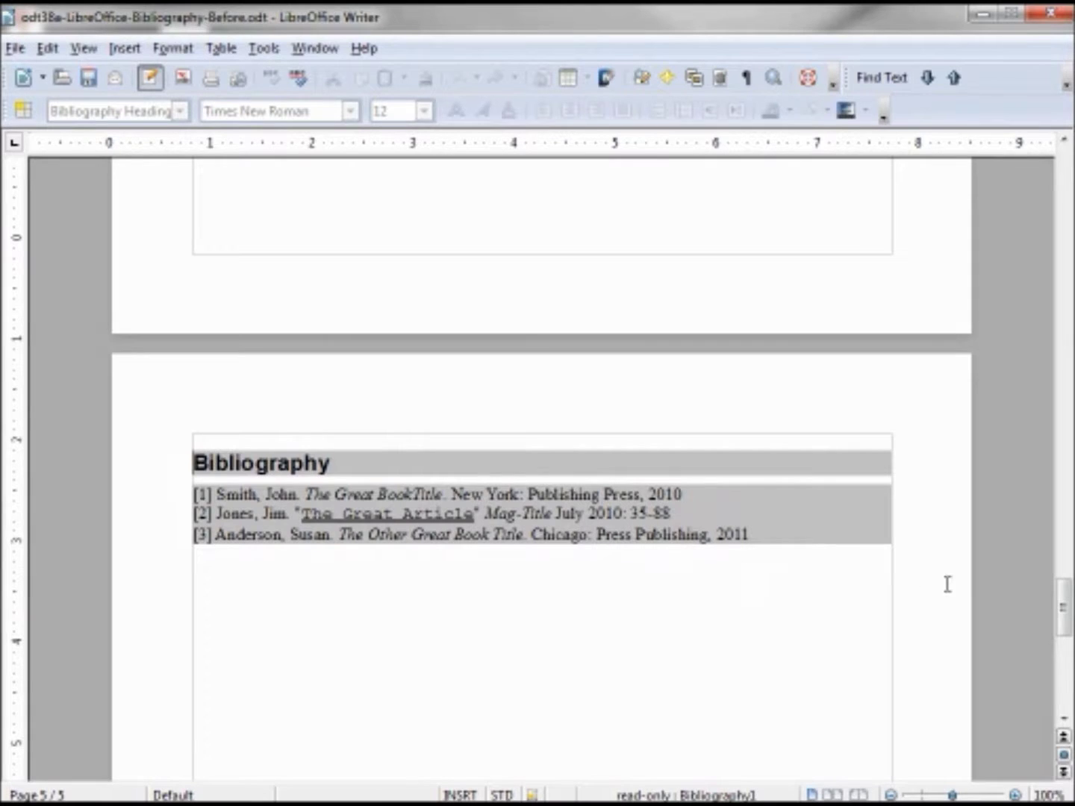
Delete the Anderson [3] citation after 'time' on page 4
left_click_drag(1063, 606, 1063, 505)
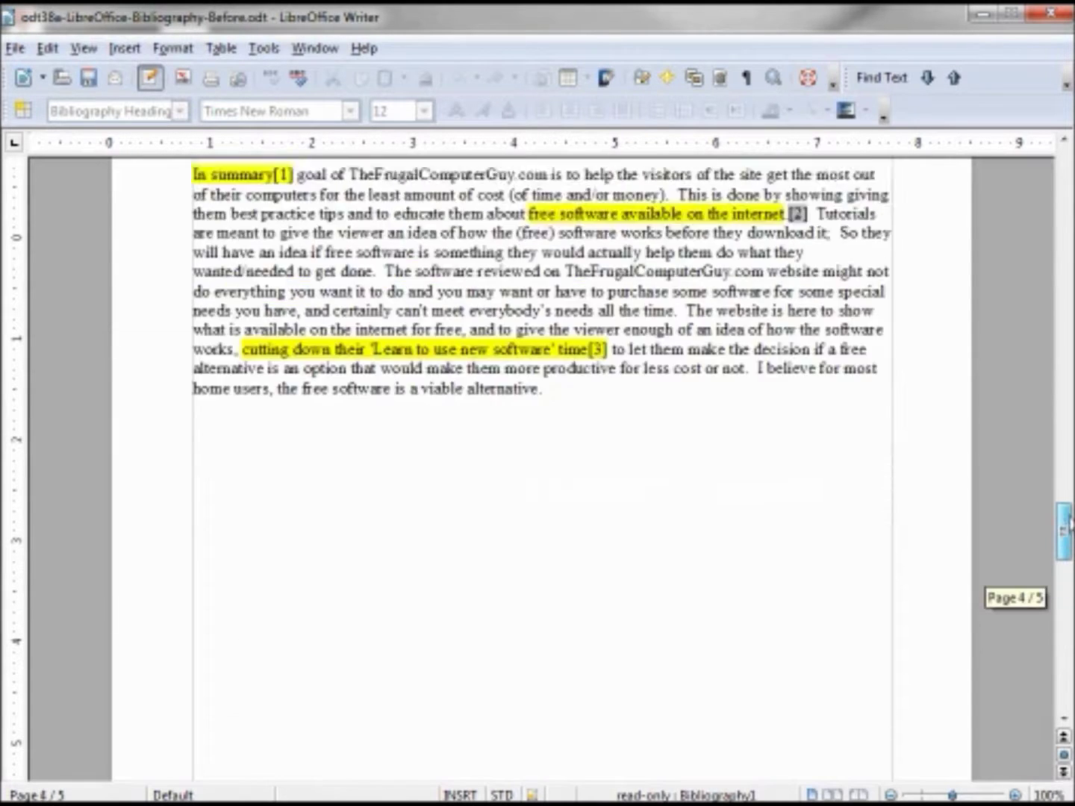
left_click(609, 610)
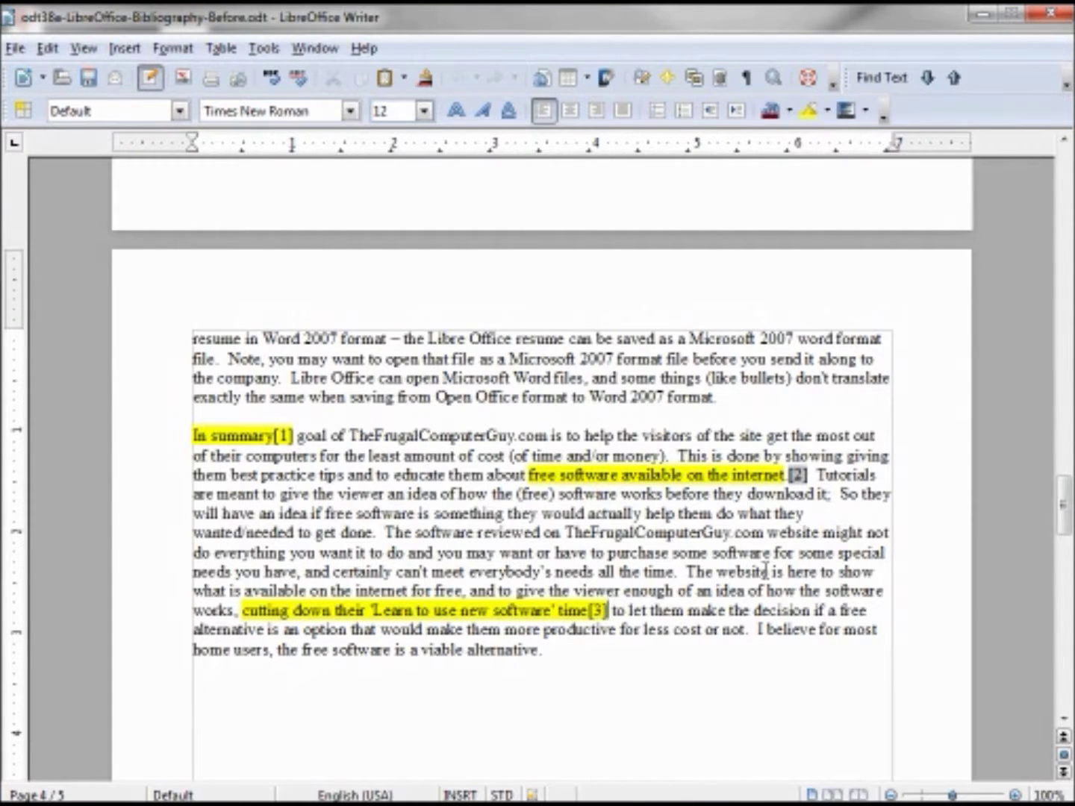
key("BackSpace")
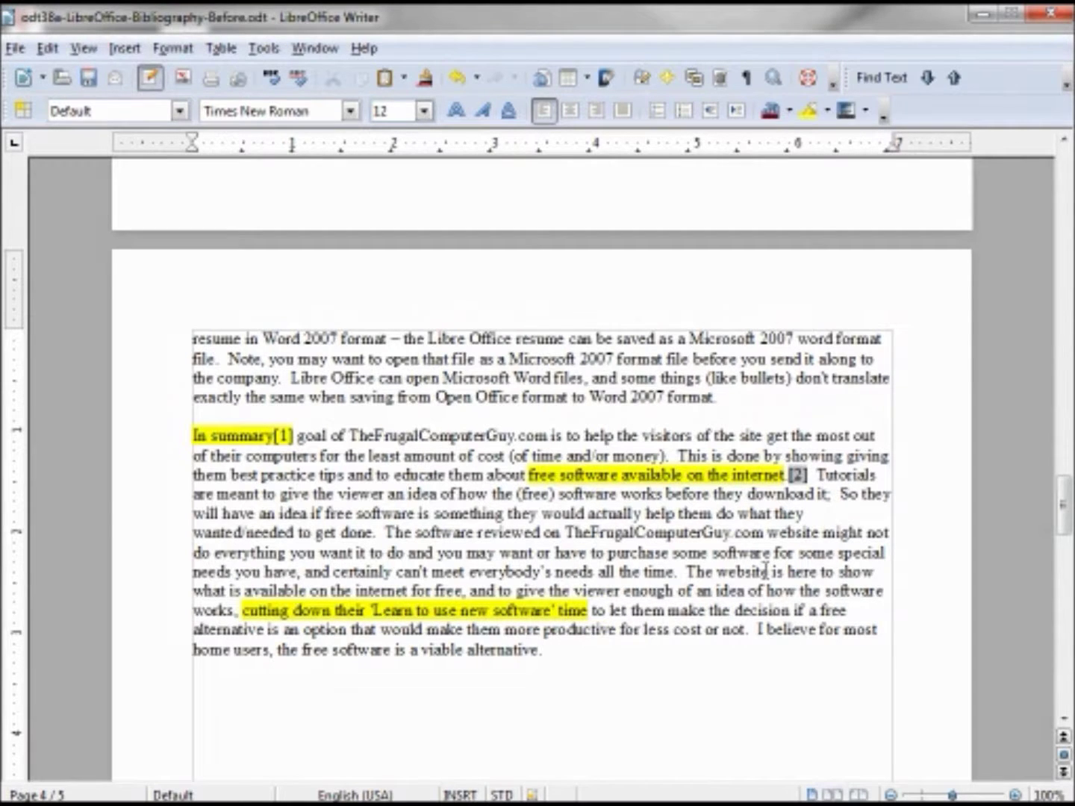
Update the bibliography so Anderson drops out, and return the cursor after 'time'
scroll(756, 595, "down", 5)
scroll(756, 594, "down", 7)
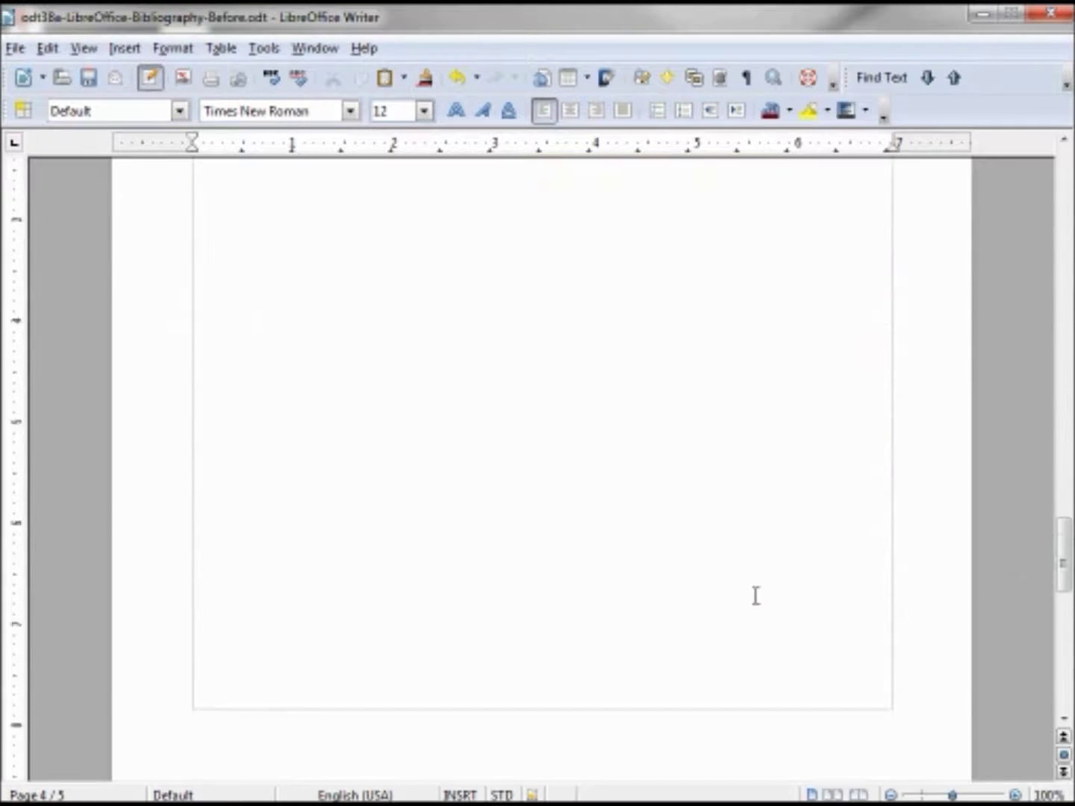
scroll(755, 594, "down", 2)
scroll(756, 594, "down", 5)
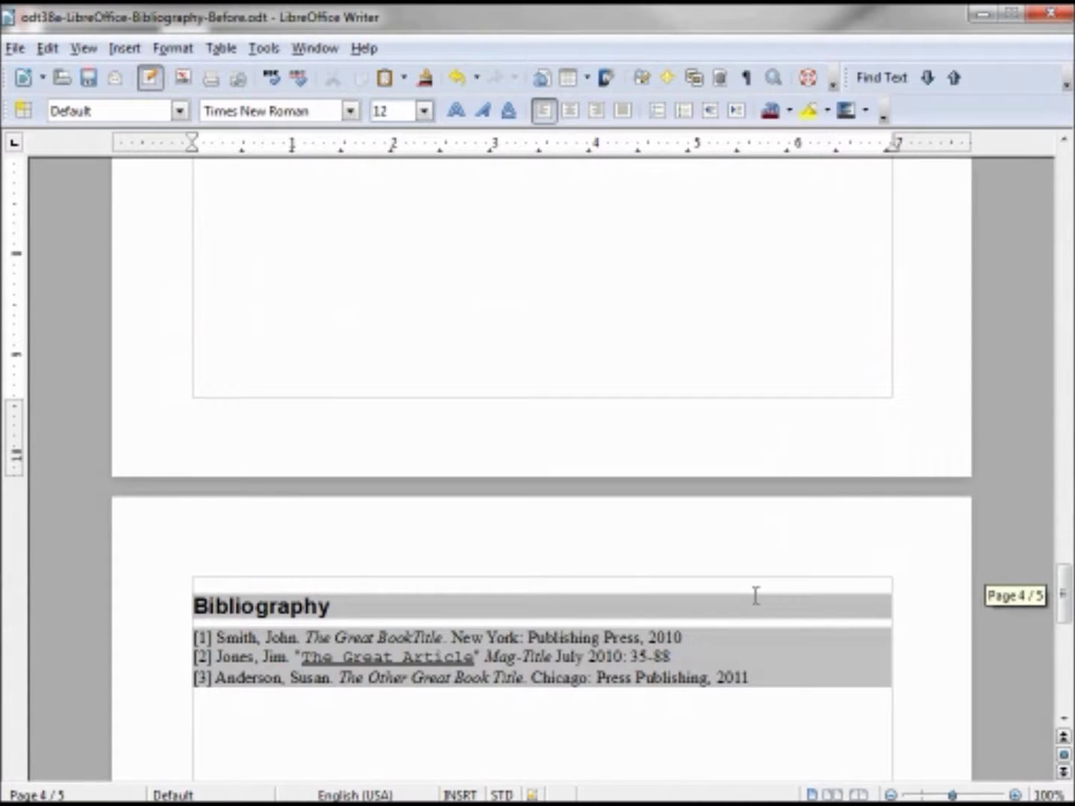
right_click(740, 659)
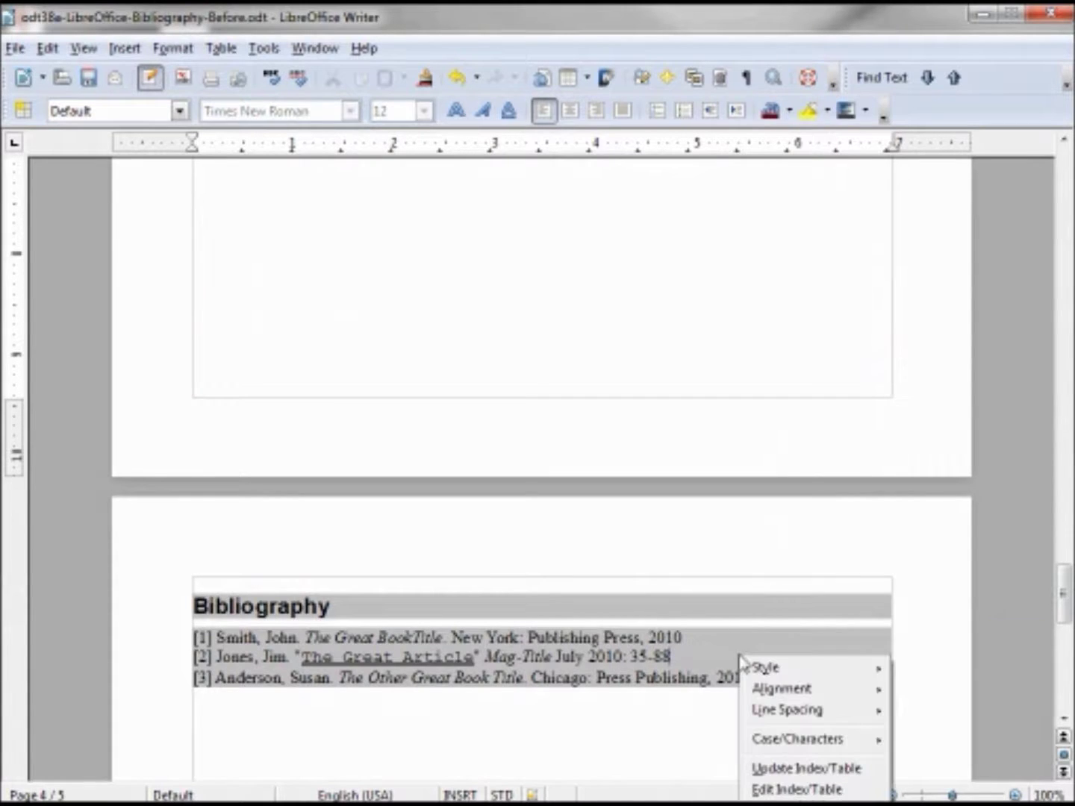
left_click(784, 769)
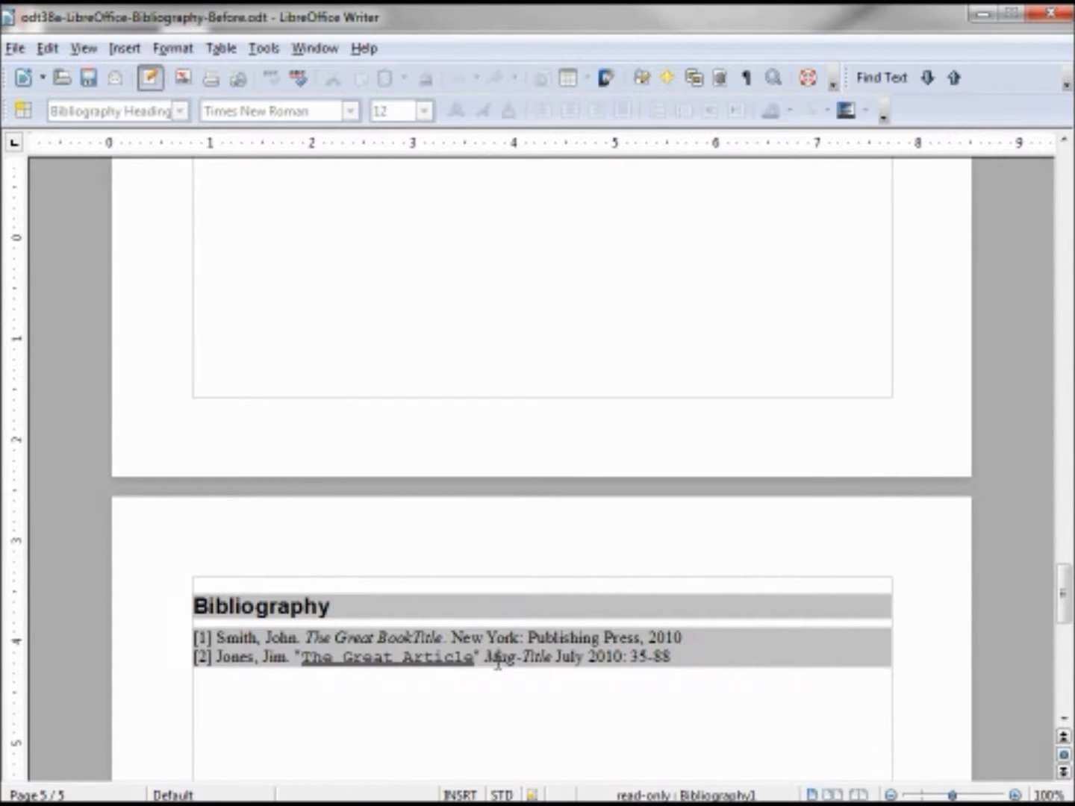
left_click_drag(1060, 594, 1059, 511)
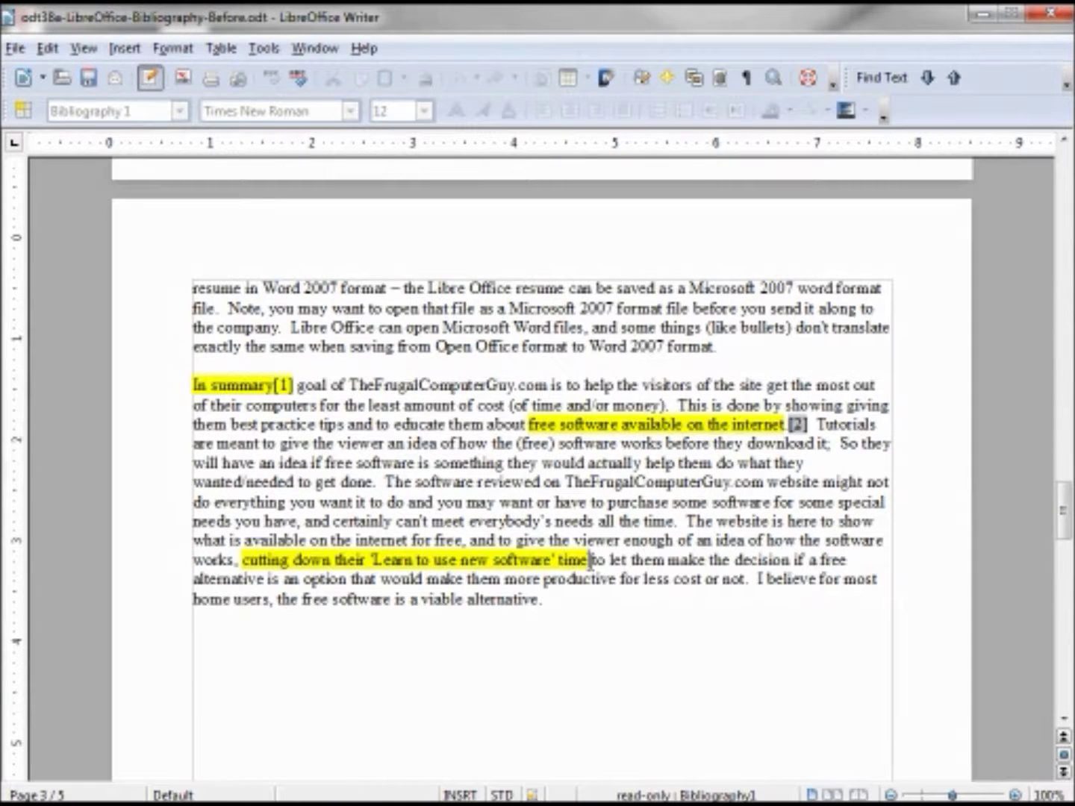
left_click(589, 560)
left_click(118, 50)
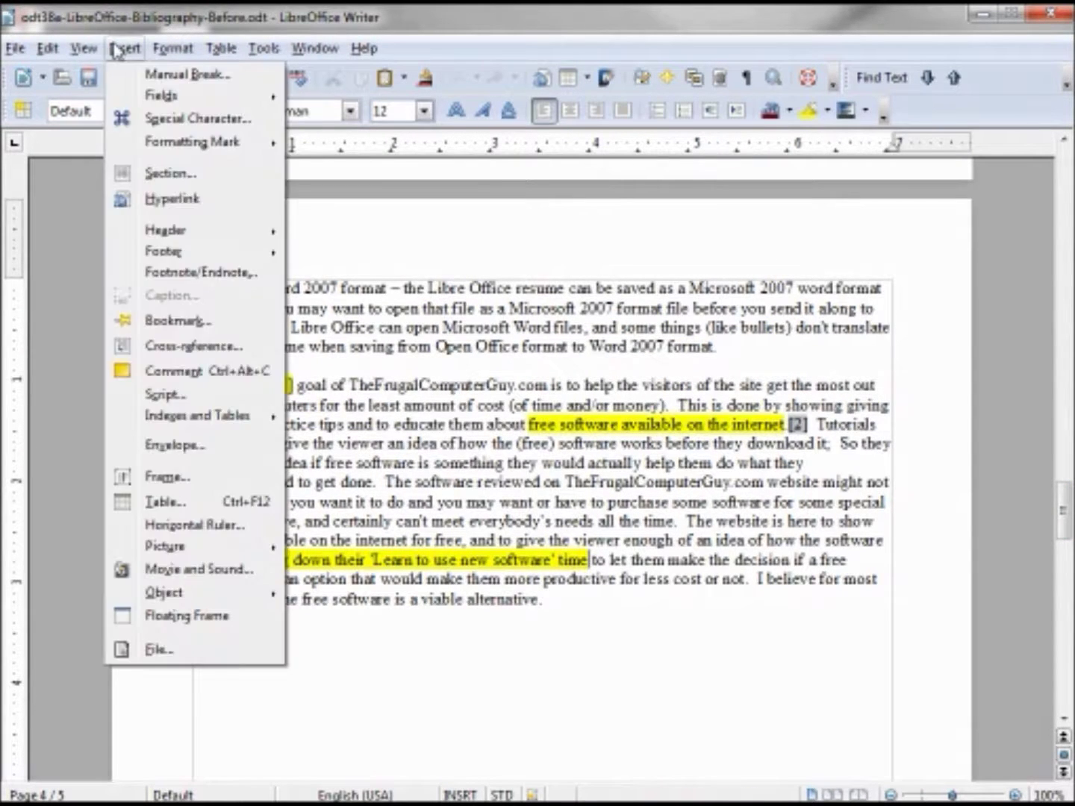
mouse_move(197, 416)
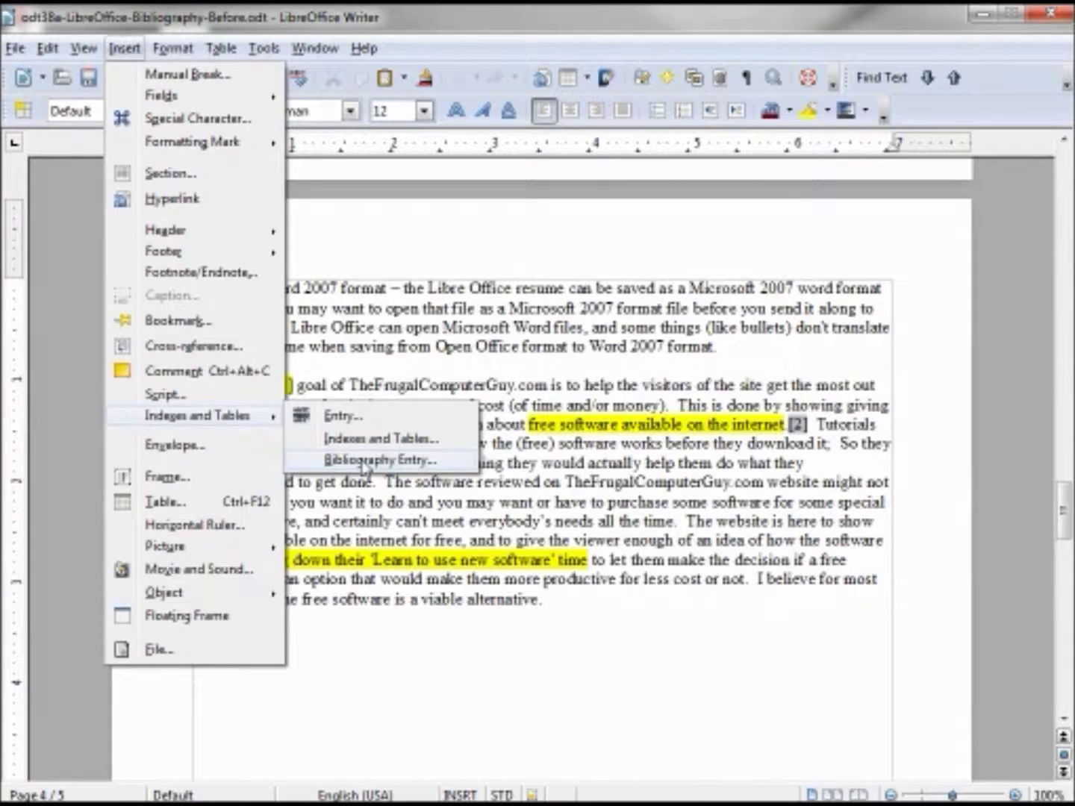
Start a Bibliography Entry from document content and list the short names odt39a and odt39b
left_click(363, 461)
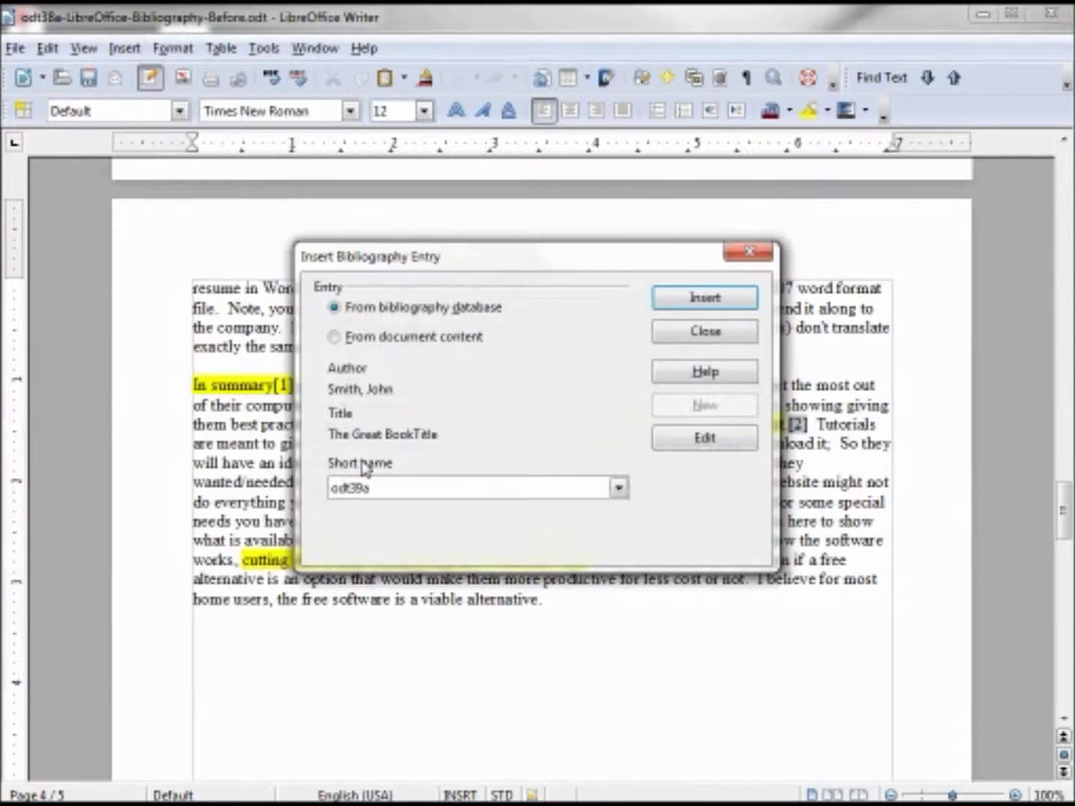
left_click(334, 338)
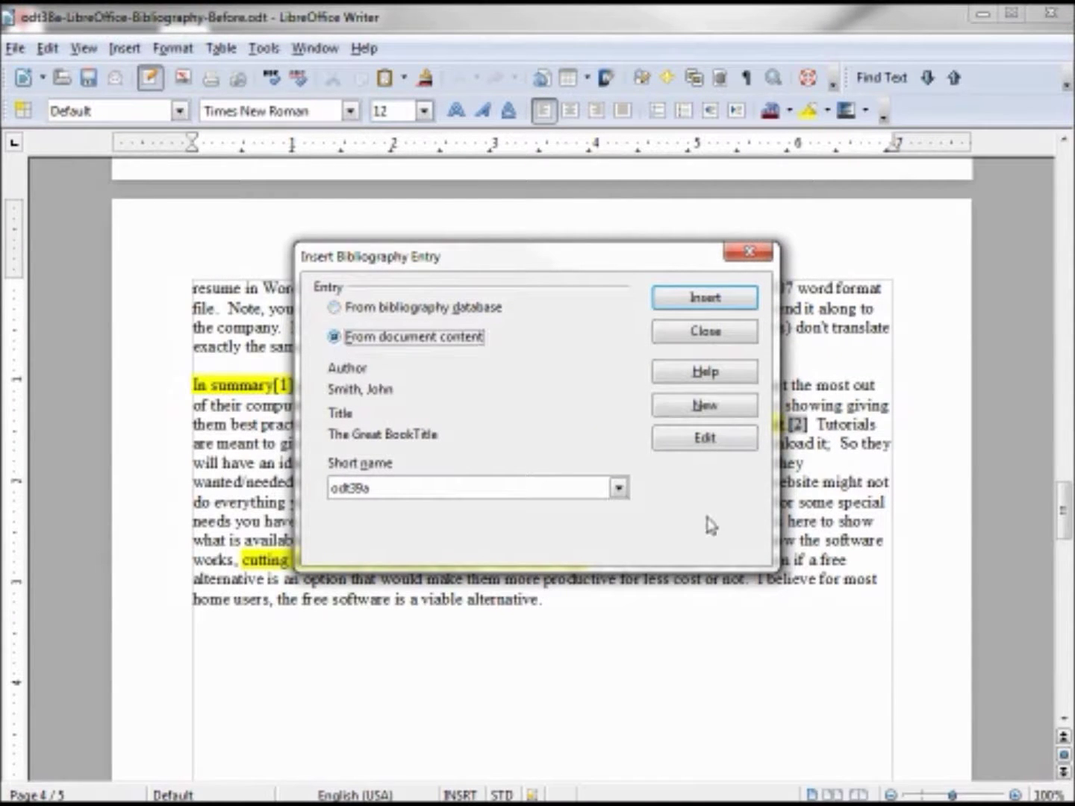
left_click(618, 488)
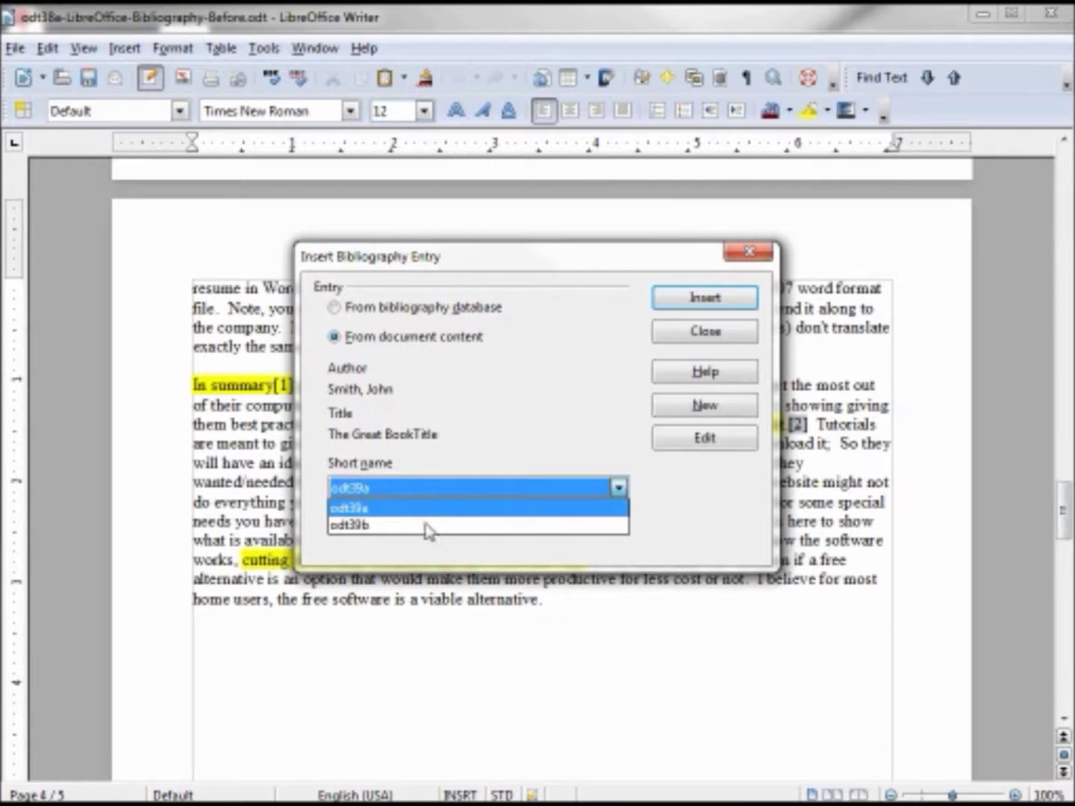